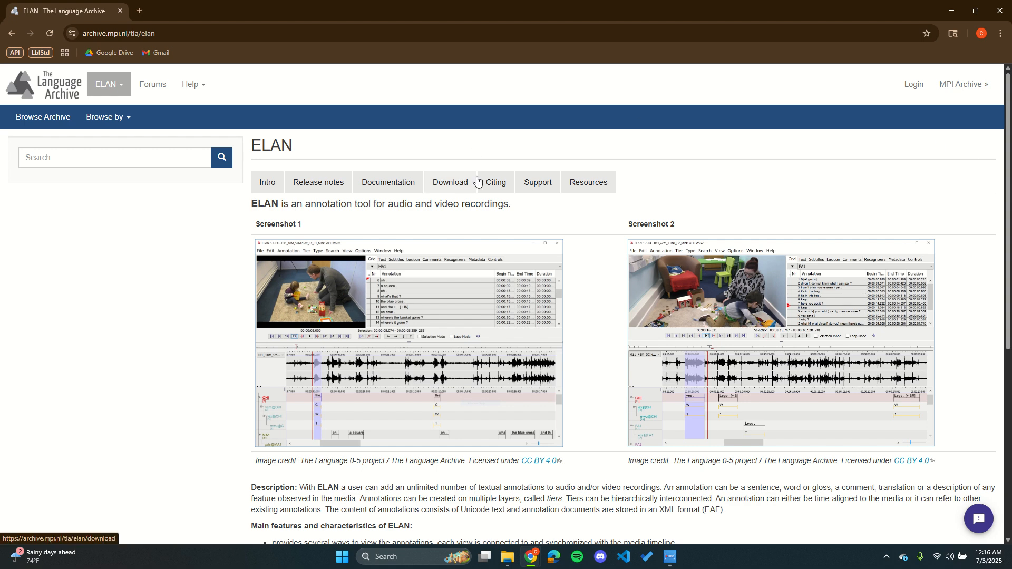
Step: Download the full ELAN 6.9 installer for Windows from the ELAN download page
{"action": "left_click", "coordinate": [456, 186]}
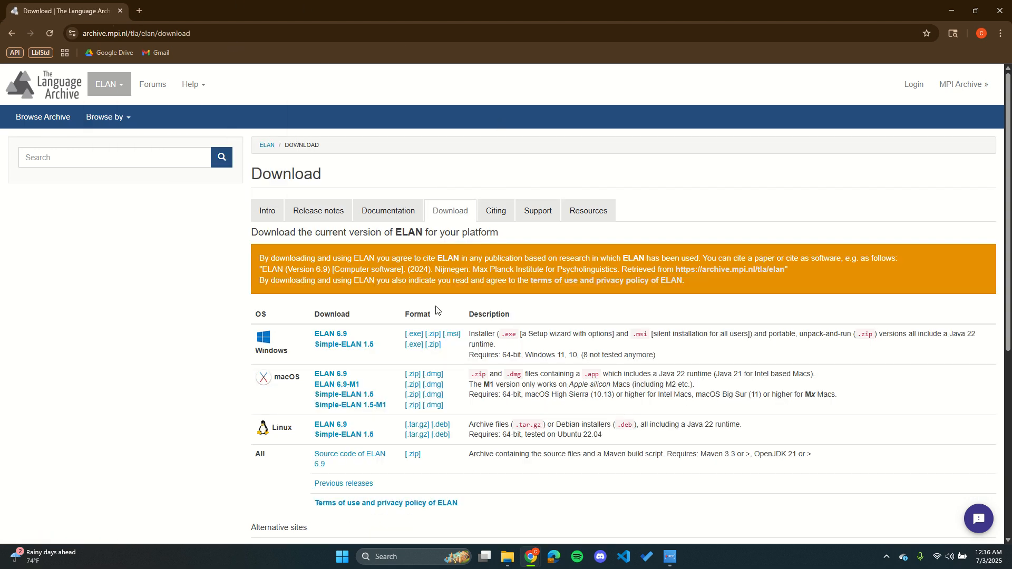
{"action": "scroll", "coordinate": [240, 326], "scroll_direction": "down", "scroll_amount": 1}
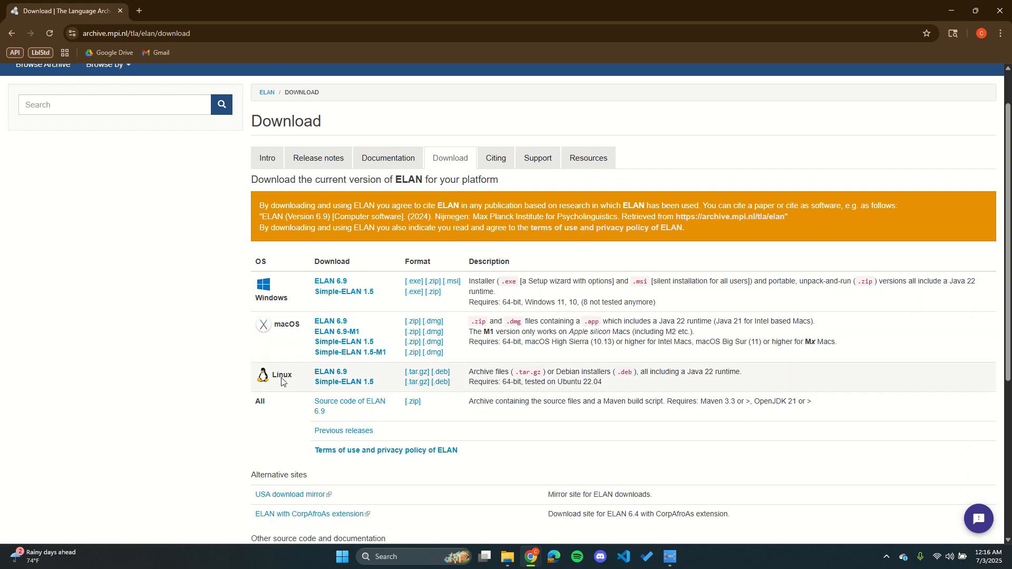
{"action": "left_click", "coordinate": [329, 282]}
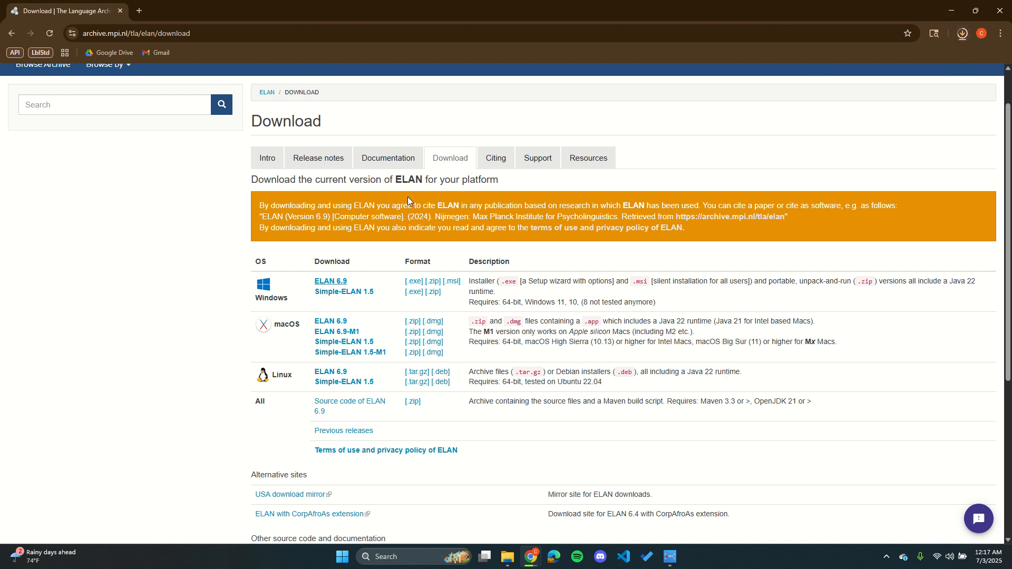
Step: Run the downloaded ELAN_6-9_win (1) installer from its folder and complete the setup with the default destination folder
{"action": "left_click", "coordinate": [963, 34]}
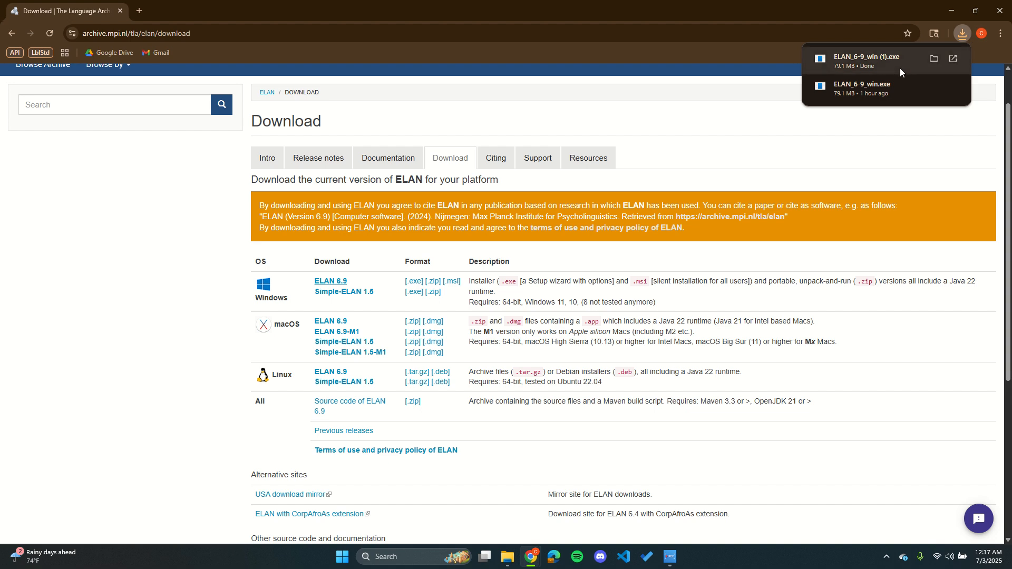
{"action": "left_click", "coordinate": [933, 59]}
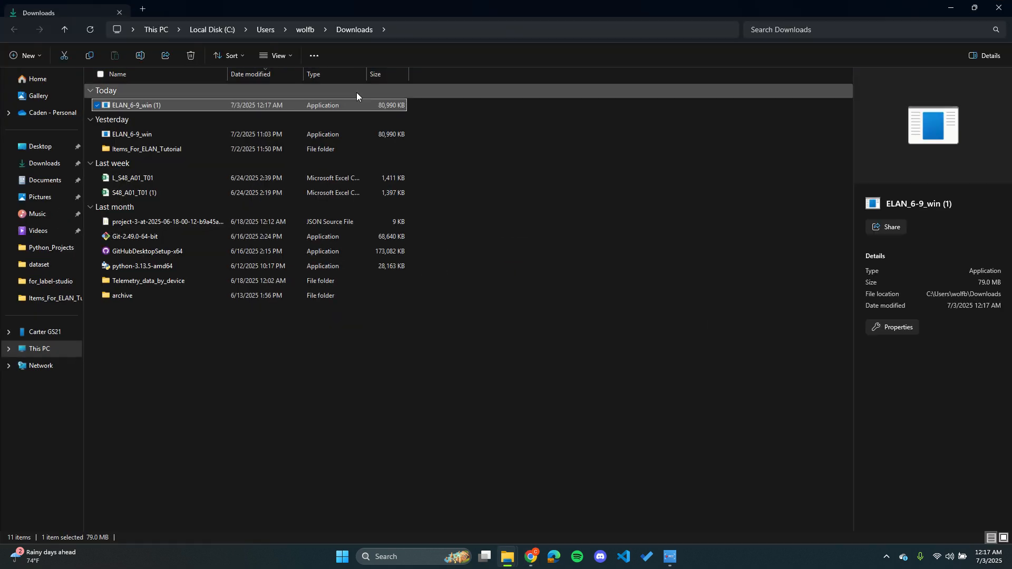
{"action": "double_click", "coordinate": [172, 104]}
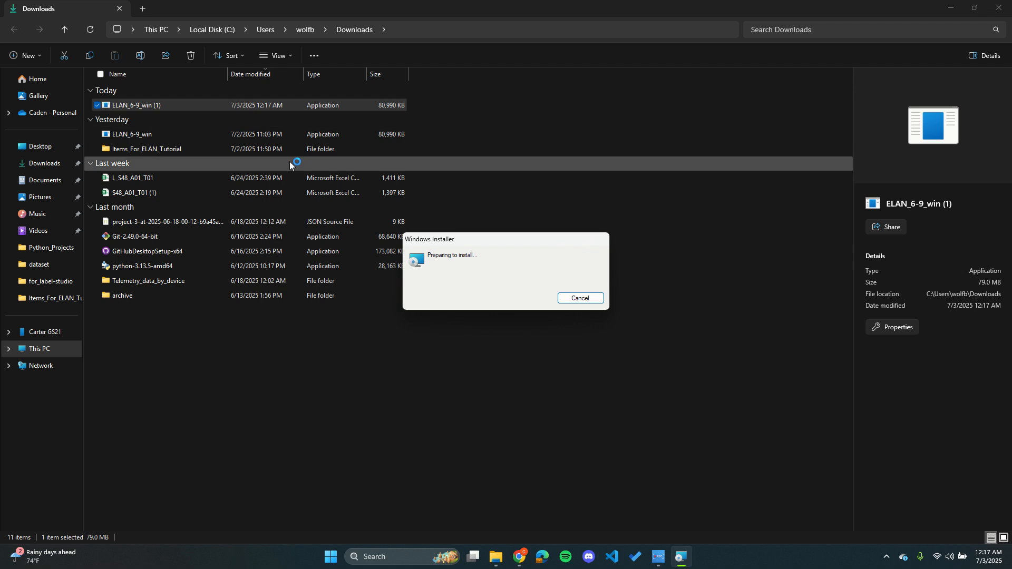
{"action": "left_click", "coordinate": [575, 359]}
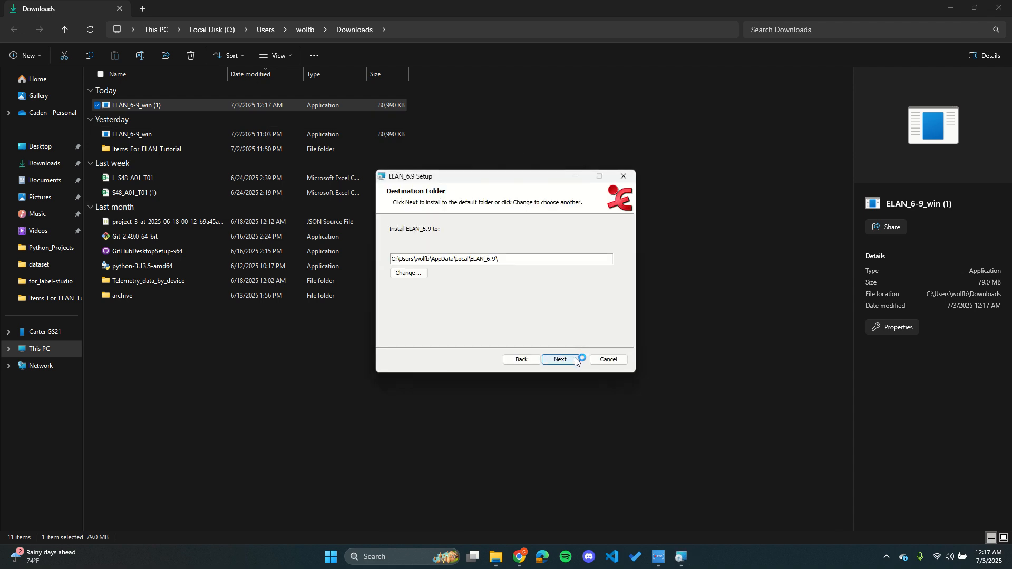
{"action": "left_click", "coordinate": [575, 360]}
{"action": "left_click", "coordinate": [575, 359]}
{"action": "left_click", "coordinate": [575, 360]}
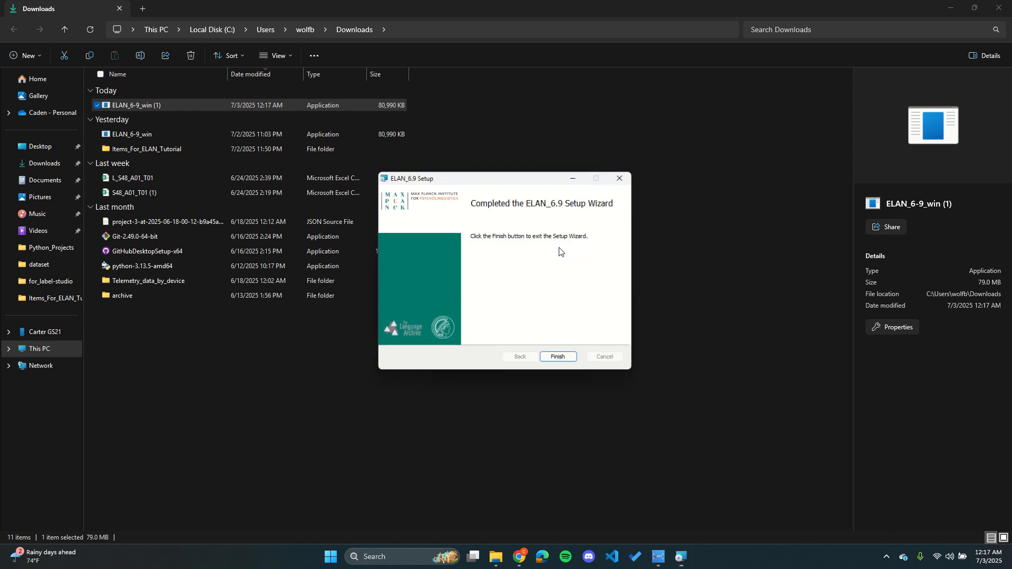
{"action": "left_click", "coordinate": [570, 360]}
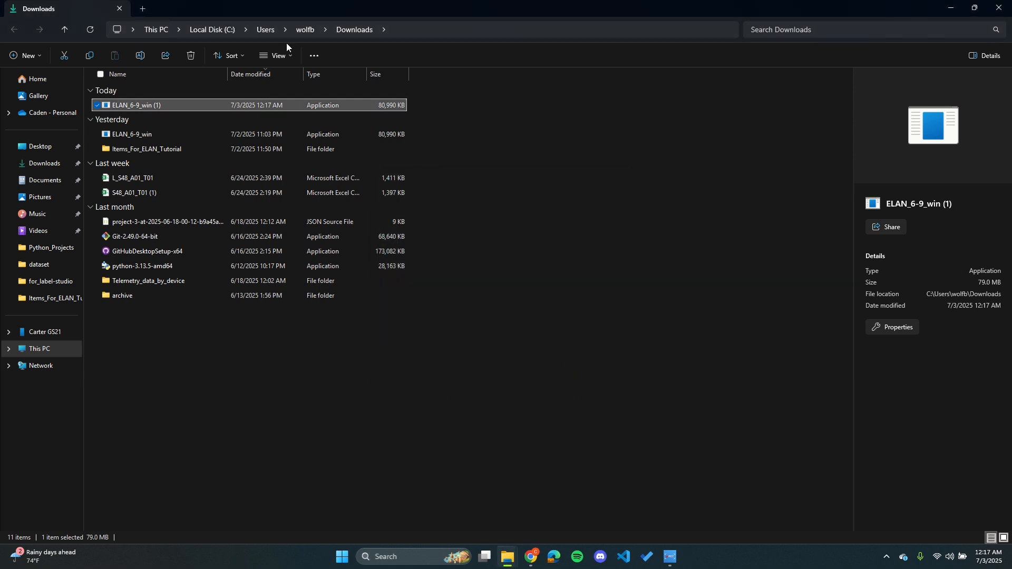
Step: Launch ELAN 6.9 and minimize its window to get back to the Downloads folder
{"action": "left_click", "coordinate": [391, 556]}
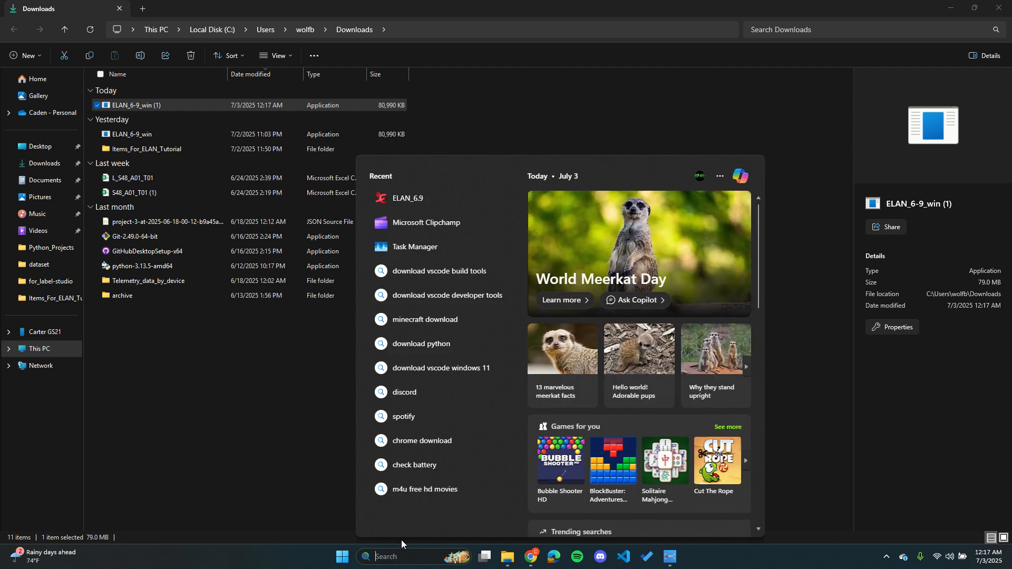
{"action": "left_click", "coordinate": [447, 198]}
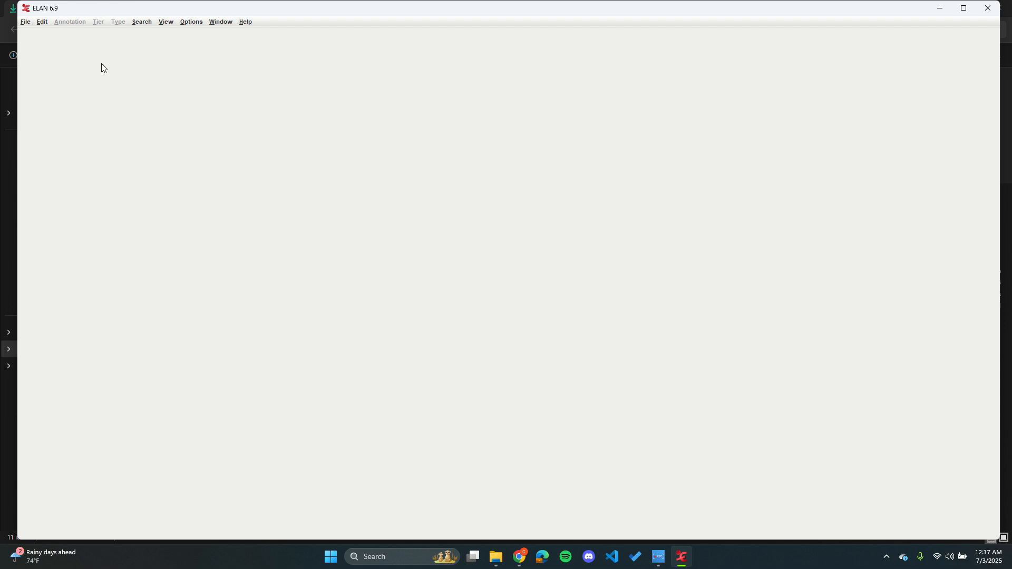
{"action": "left_click", "coordinate": [938, 10]}
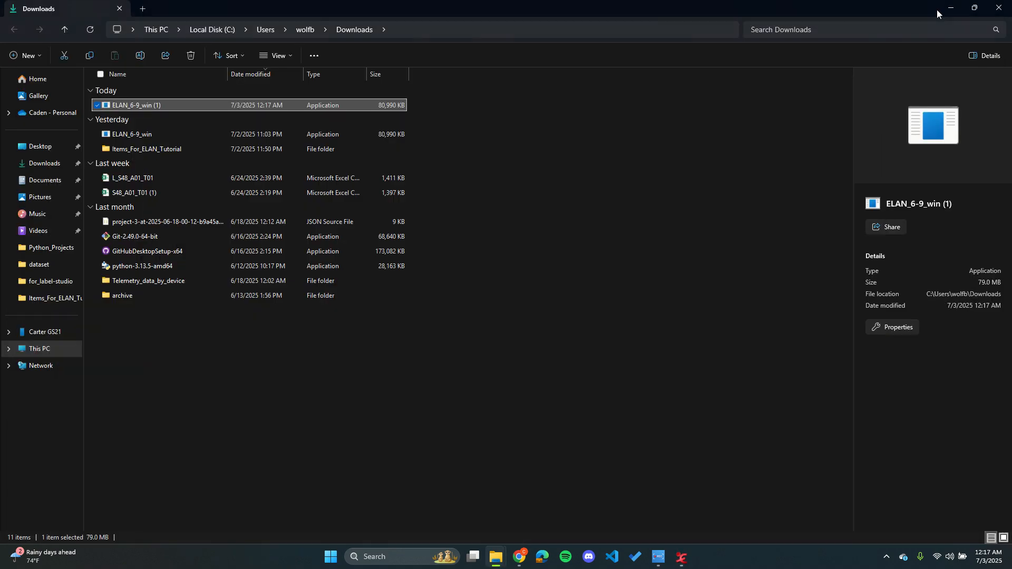
Step: Open the Items_For_ELAN_Tutorial folder, play part of the converted_S48_A01_T01 video and close the player
{"action": "left_click", "coordinate": [284, 372]}
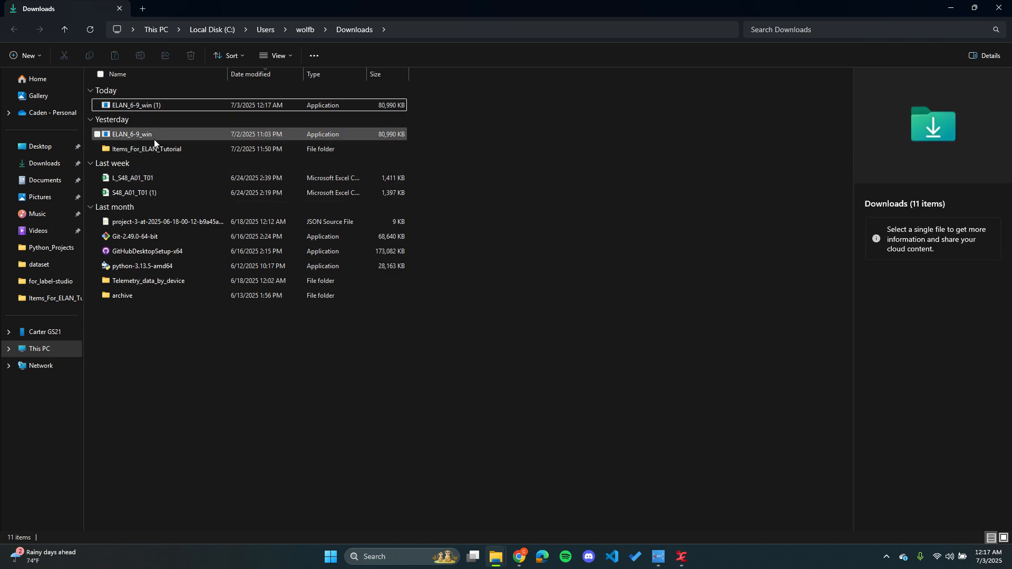
{"action": "double_click", "coordinate": [181, 147]}
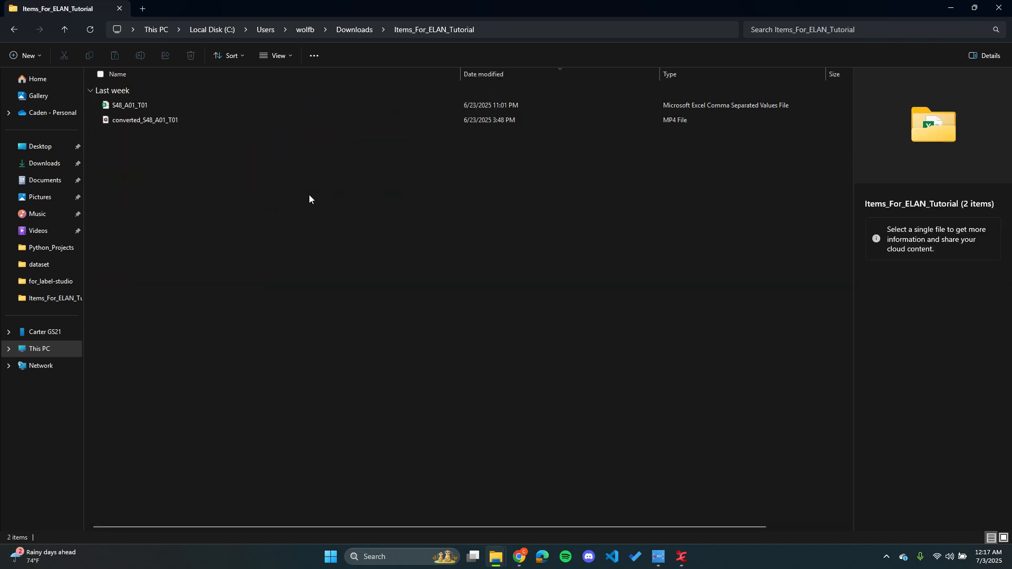
{"action": "double_click", "coordinate": [183, 121]}
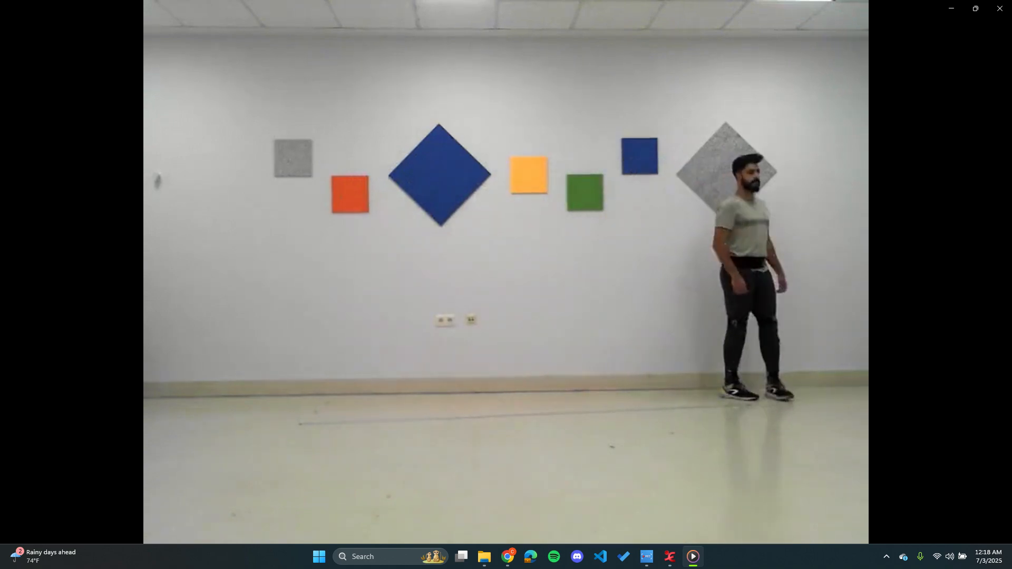
{"action": "mouse_move", "coordinate": [996, 86]}
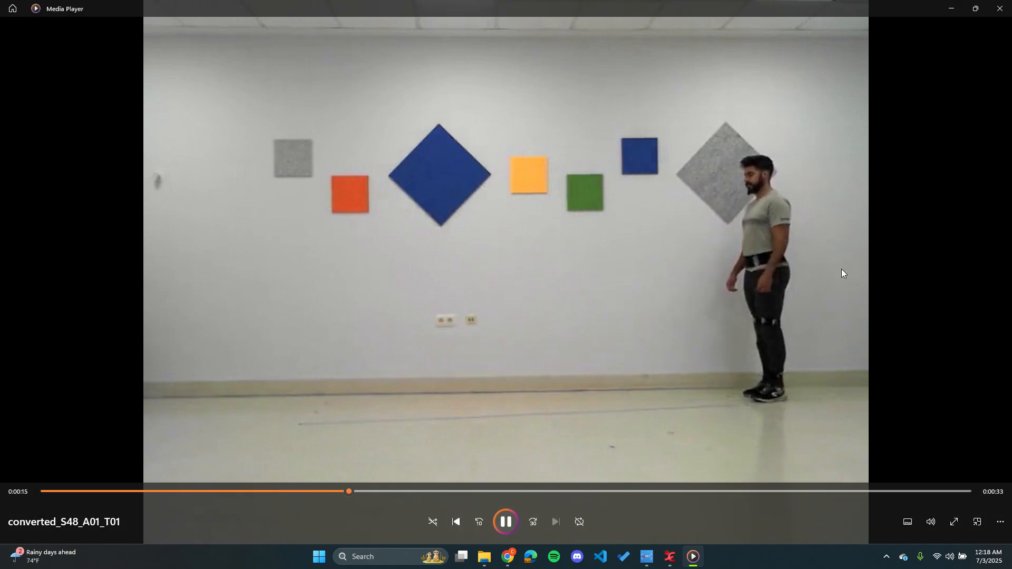
{"action": "left_click", "coordinate": [505, 521]}
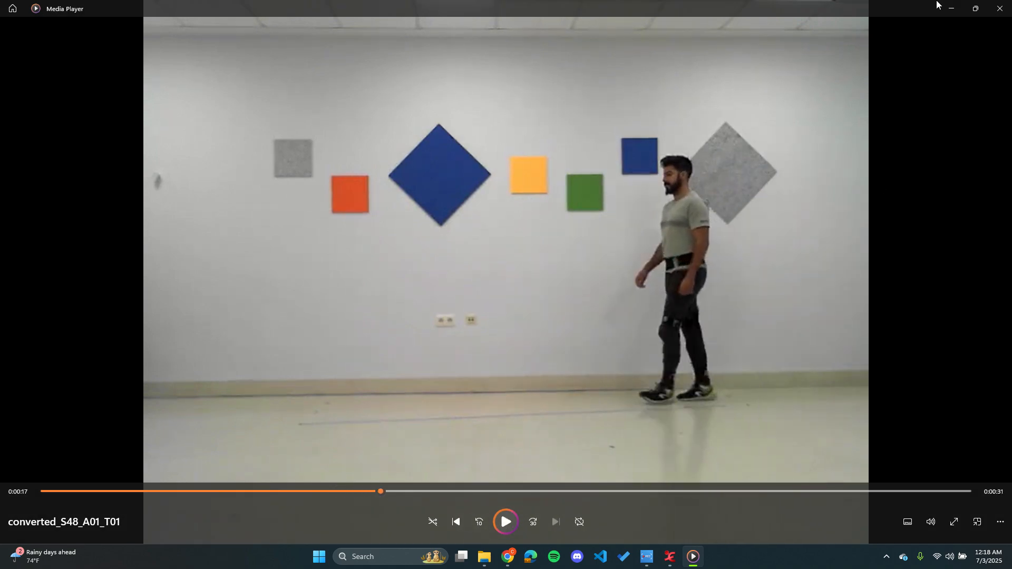
{"action": "left_click", "coordinate": [1000, 9]}
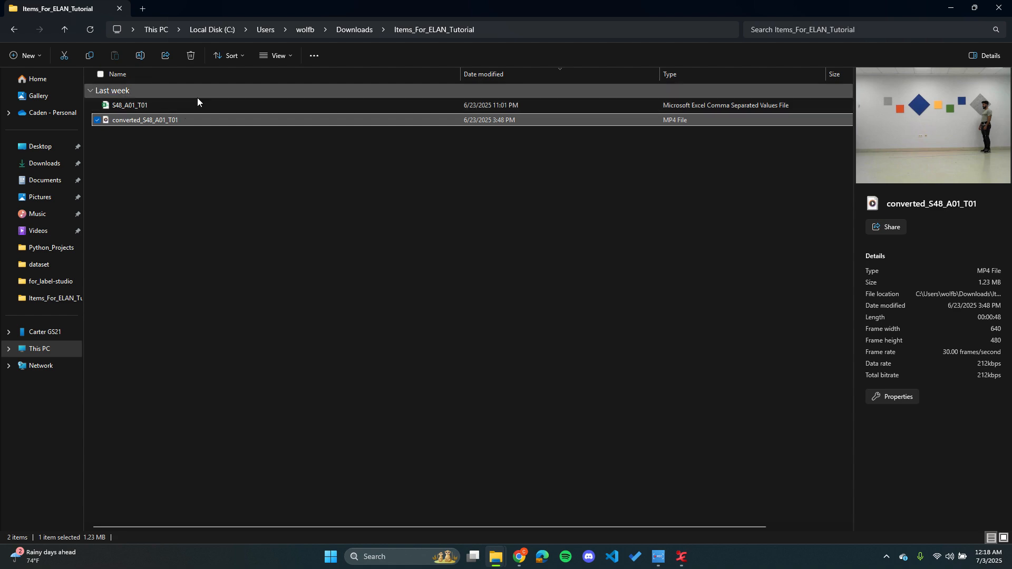
Step: Open the S48_A01_T01 CSV file in Excel, examine its time column and joint-data columns, and close it
{"action": "left_click", "coordinate": [228, 106]}
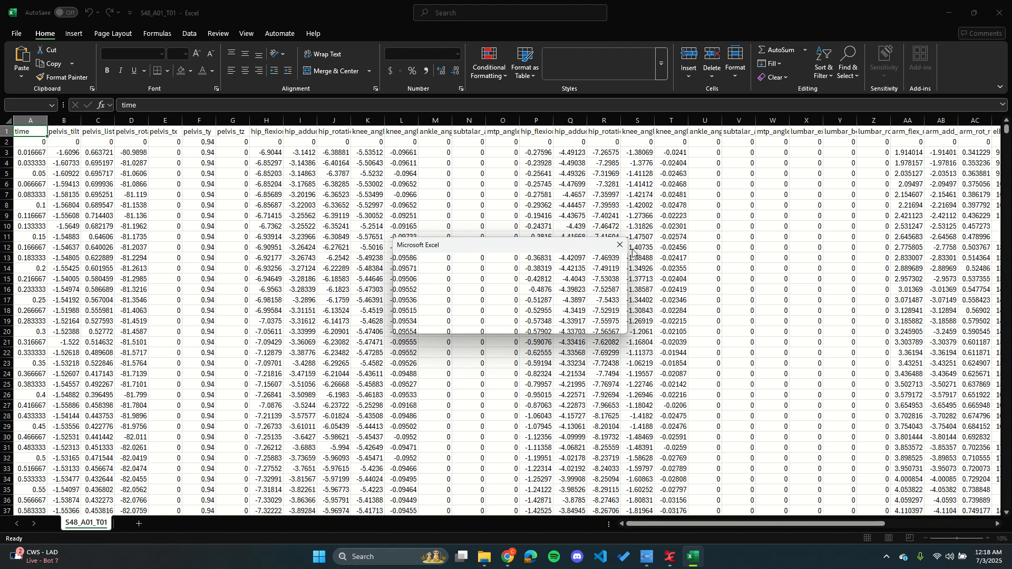
{"action": "left_click", "coordinate": [41, 141]}
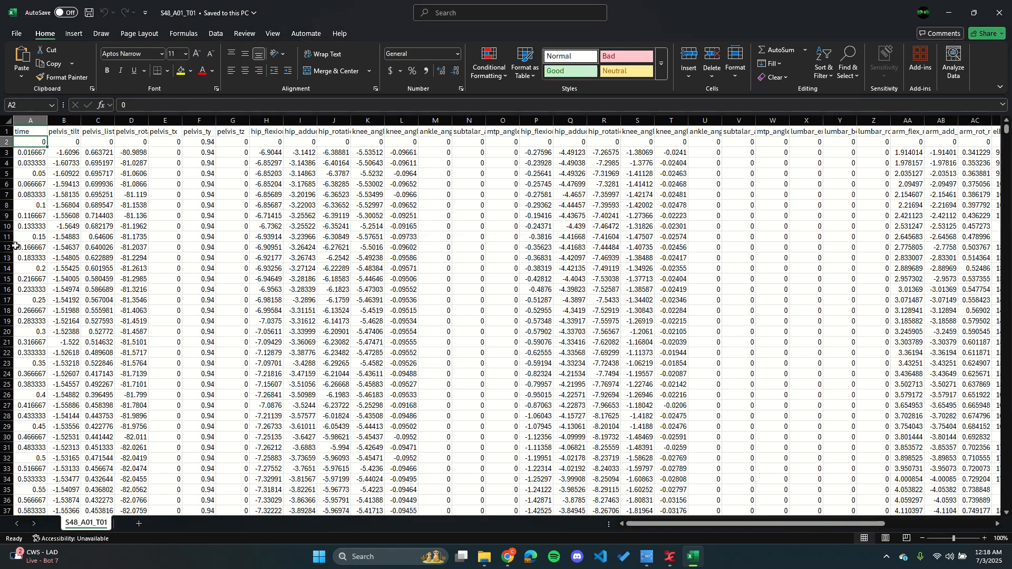
{"action": "left_click", "coordinate": [38, 153]}
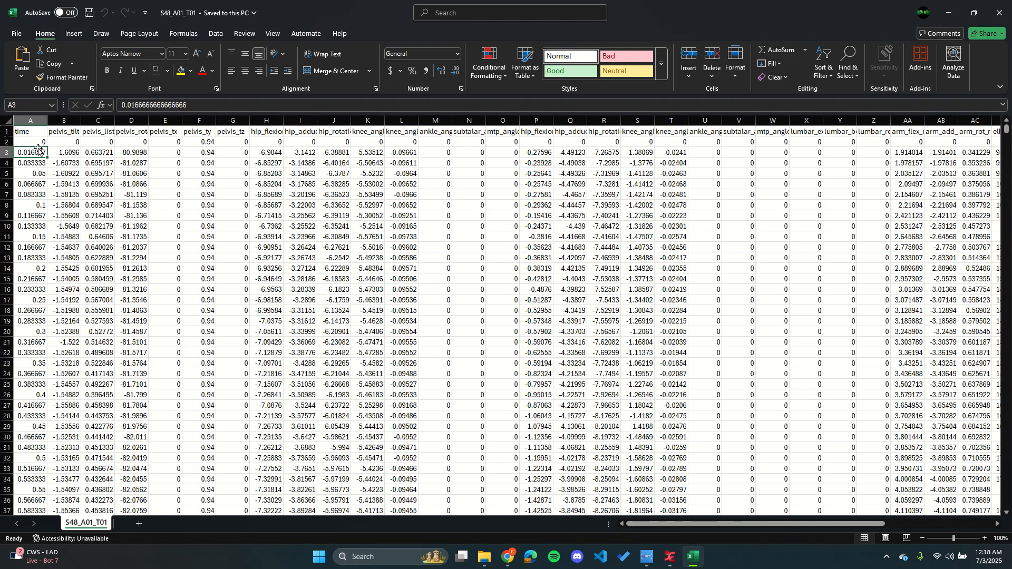
{"action": "left_click", "coordinate": [39, 141]}
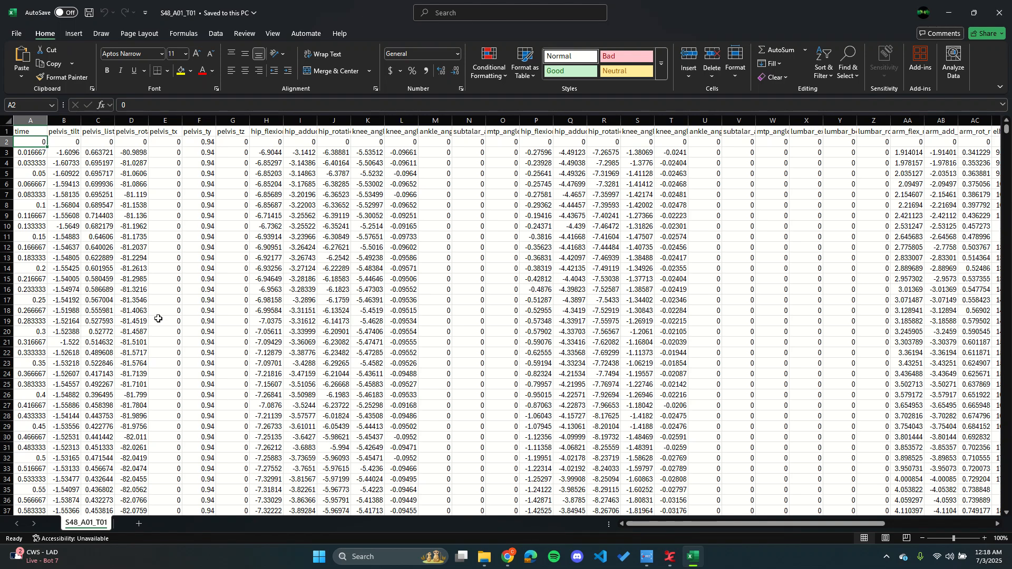
{"action": "left_click", "coordinate": [62, 131]}
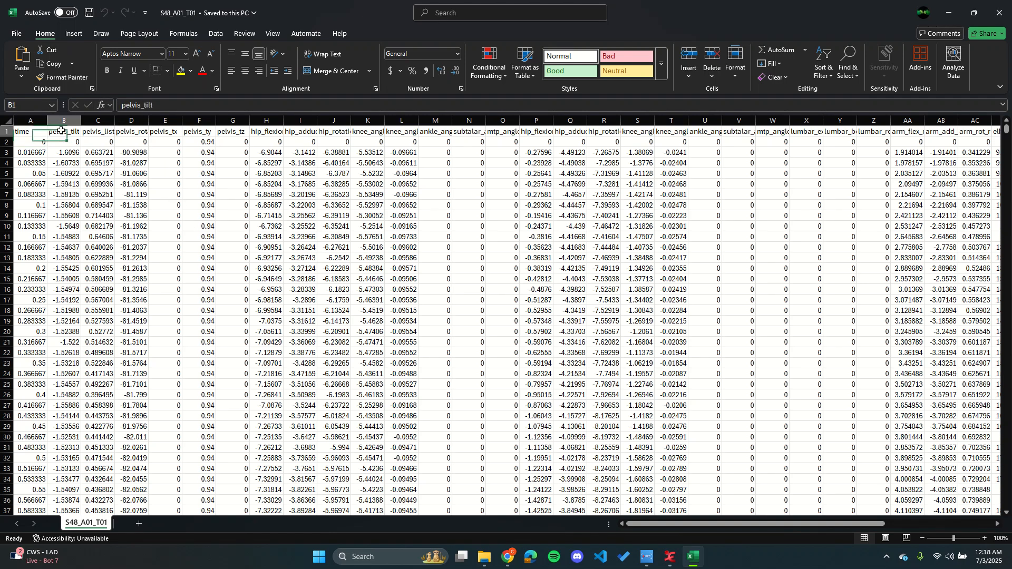
{"action": "left_click_drag", "start_coordinate": [61, 130], "coordinate": [526, 195]}
{"action": "left_click", "coordinate": [260, 226]}
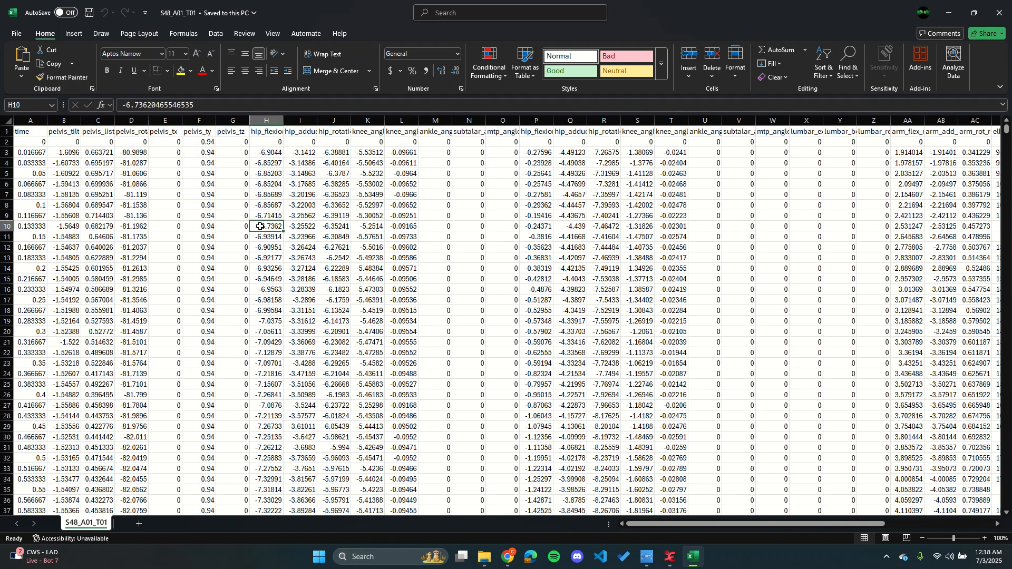
{"action": "left_click", "coordinate": [1000, 12]}
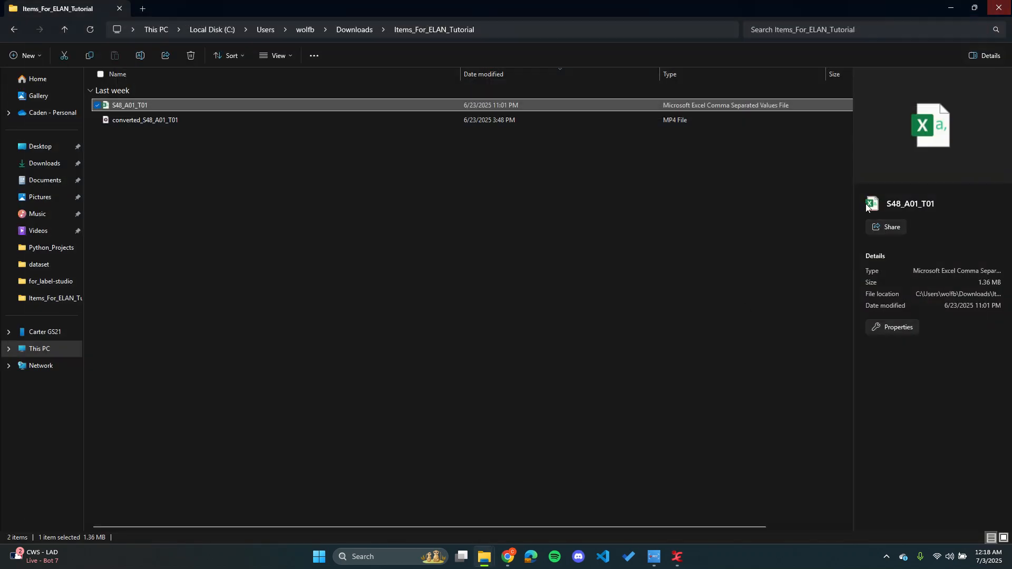
Step: Switch to ELAN, start a new annotation document and set the file format filter to All Files
{"action": "left_click", "coordinate": [688, 559]}
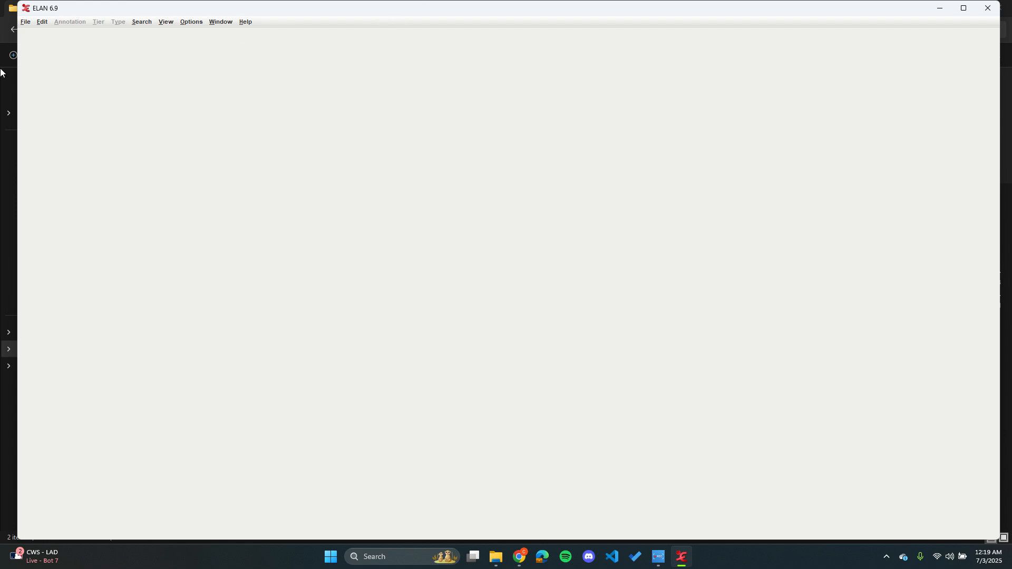
{"action": "left_click", "coordinate": [26, 22]}
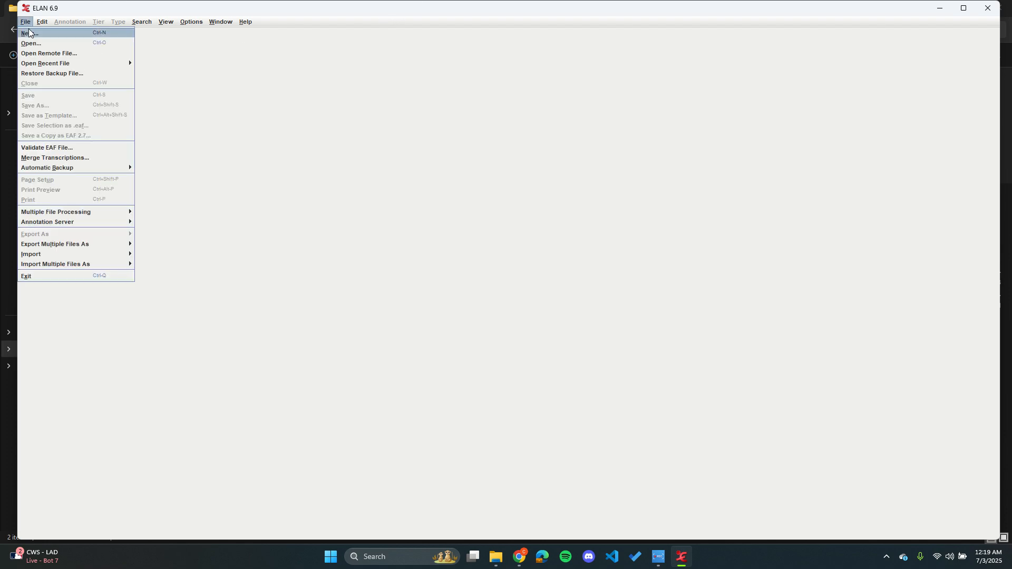
{"action": "left_click", "coordinate": [31, 34]}
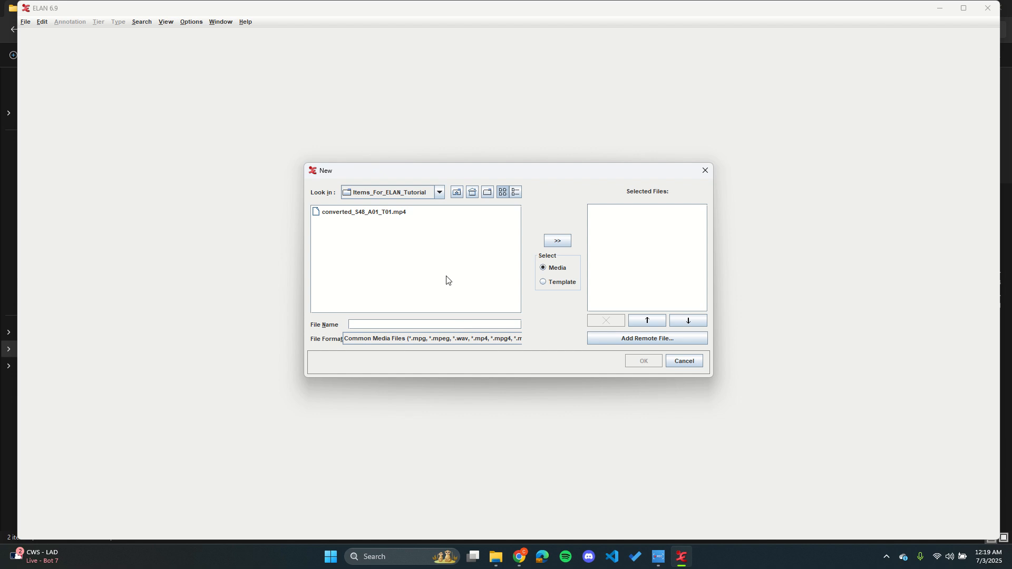
{"action": "left_click", "coordinate": [504, 338]}
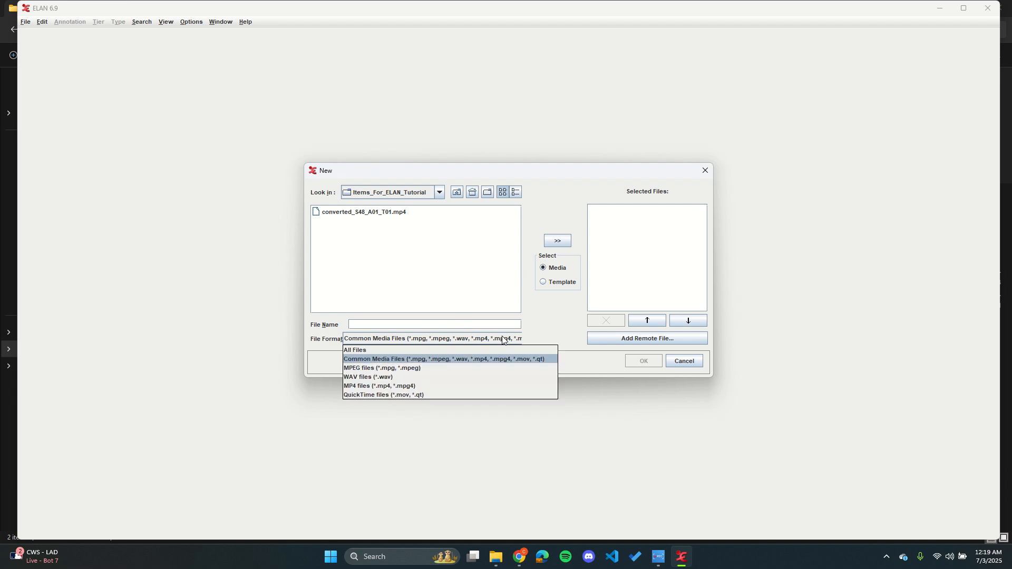
{"action": "left_click", "coordinate": [466, 349]}
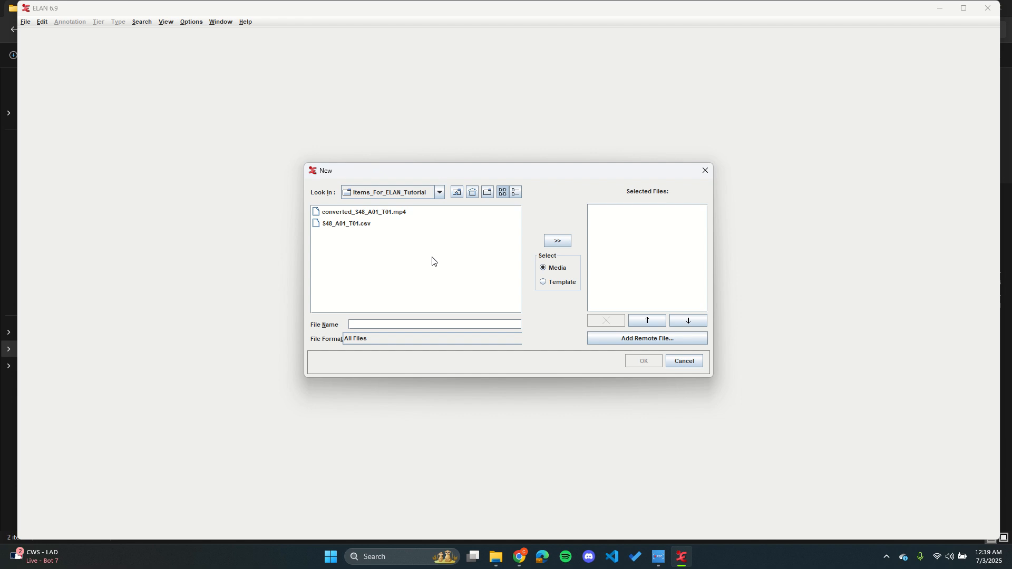
Step: Add converted_S48_A01_T01.mp4 to the new document's selected files as media
{"action": "left_click", "coordinate": [404, 212]}
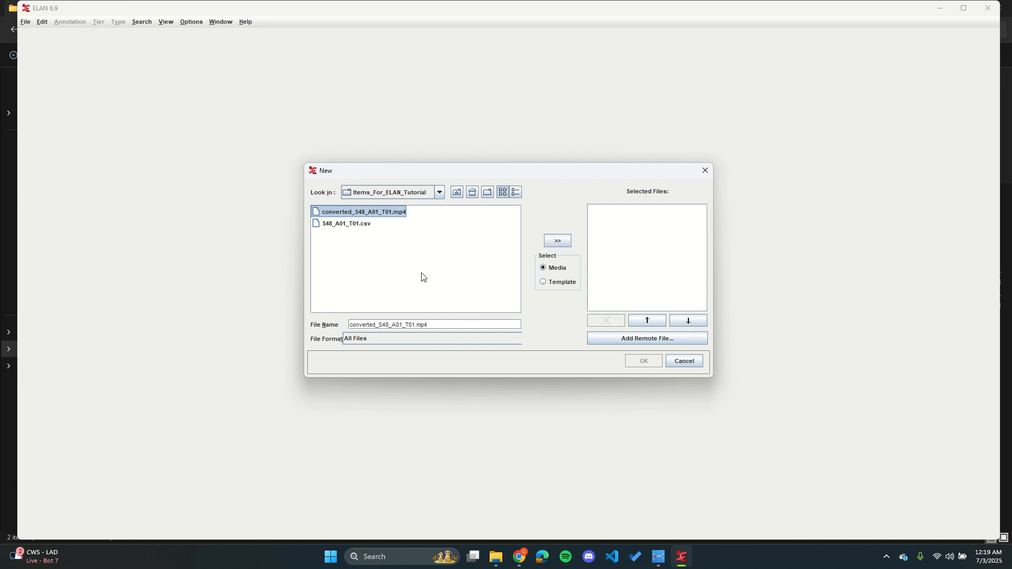
{"action": "left_click", "coordinate": [461, 328]}
{"action": "left_click", "coordinate": [451, 343]}
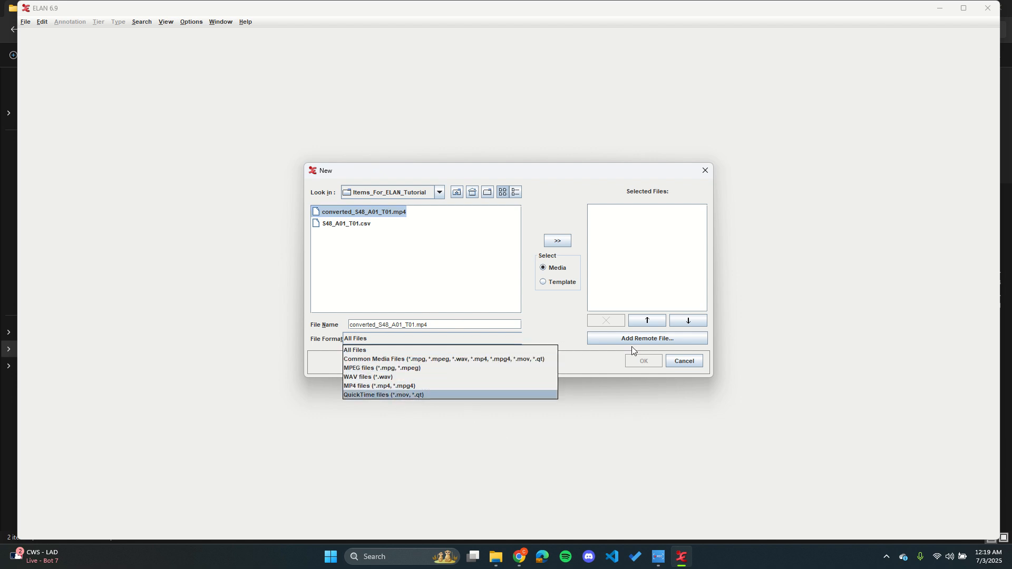
{"action": "left_click", "coordinate": [545, 305]}
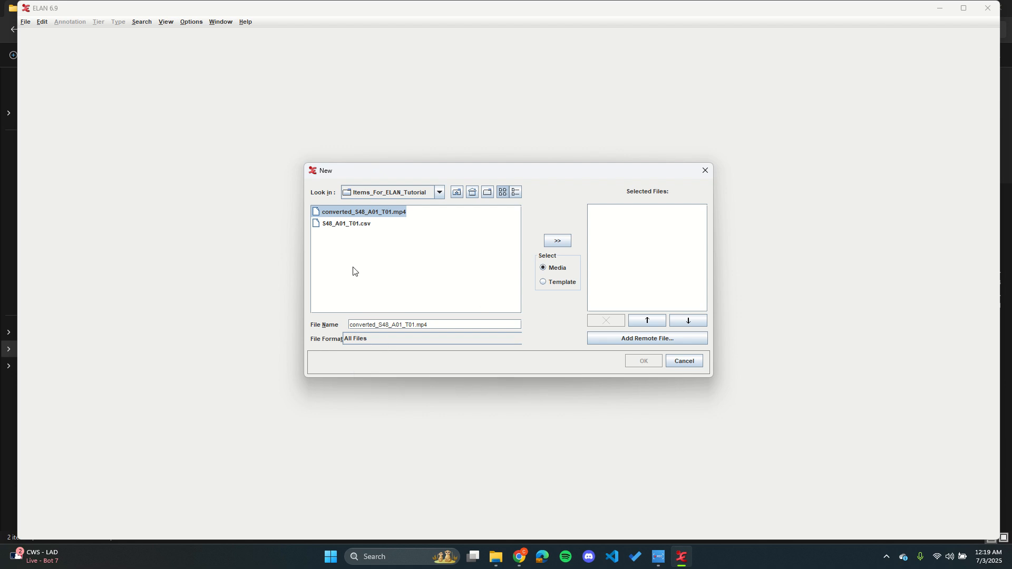
{"action": "left_click", "coordinate": [565, 242]}
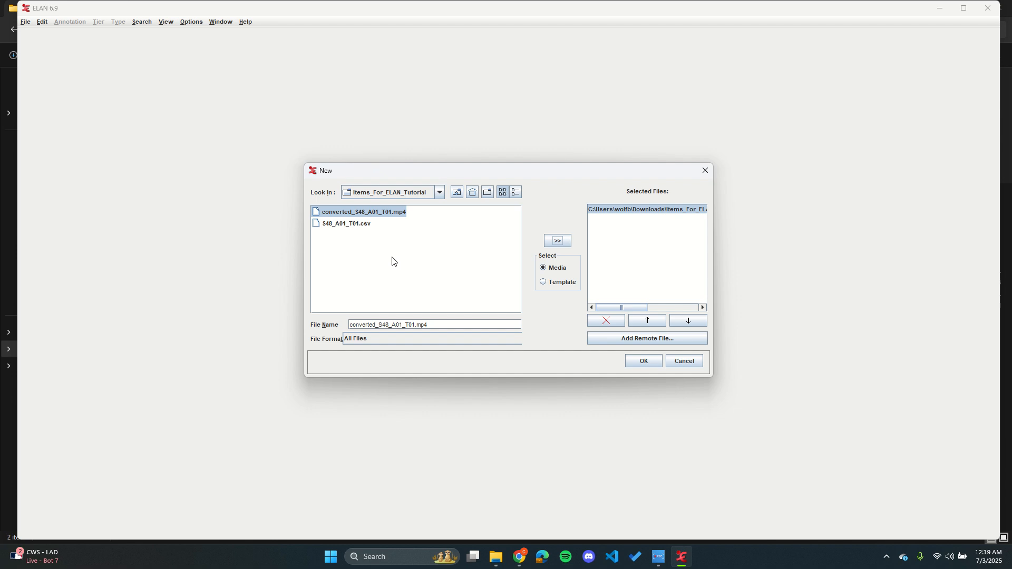
Step: Keep Media as the selection type and create the annotation document from the selected video
{"action": "left_click", "coordinate": [551, 282]}
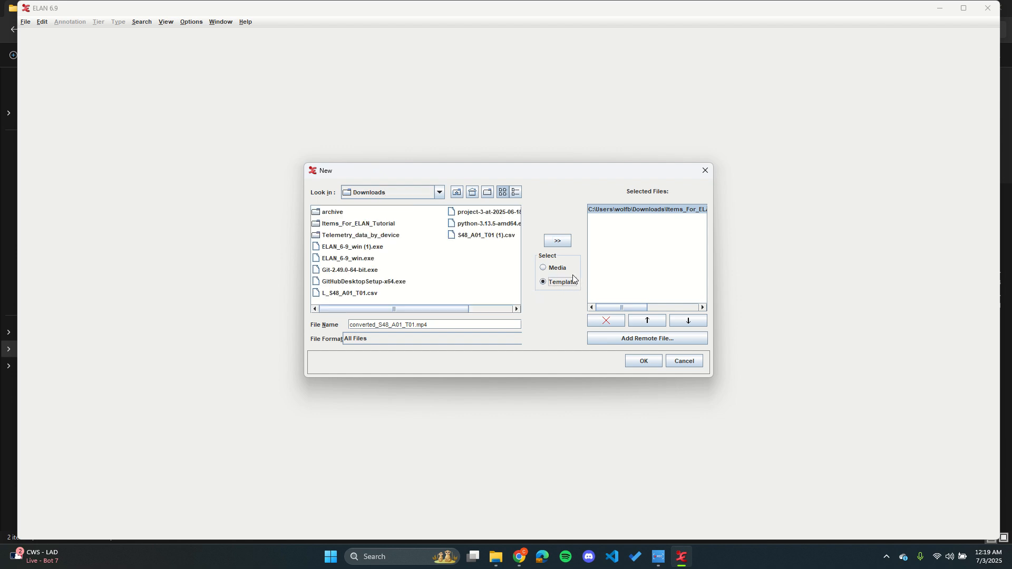
{"action": "left_click", "coordinate": [556, 268]}
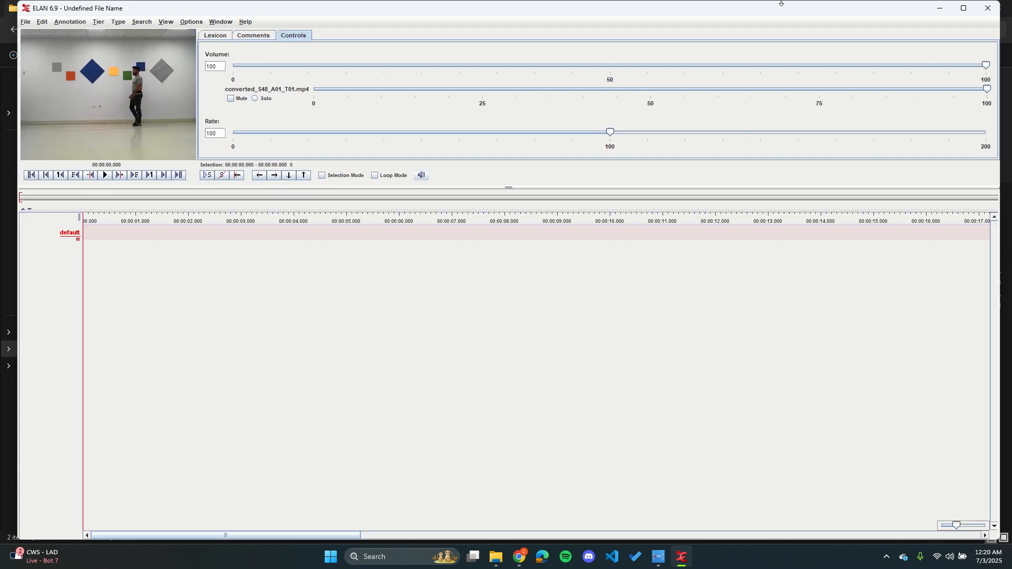
Step: Play and pause the video, reposition the playhead near the start, and select a short span there on the timeline
{"action": "left_click", "coordinate": [106, 175]}
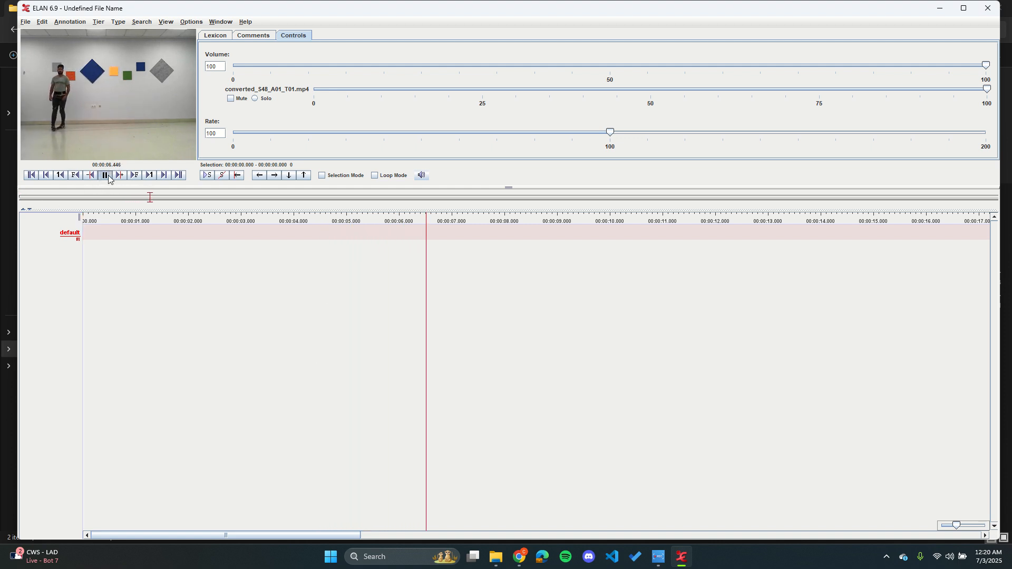
{"action": "left_click", "coordinate": [105, 175]}
{"action": "left_click", "coordinate": [103, 241]}
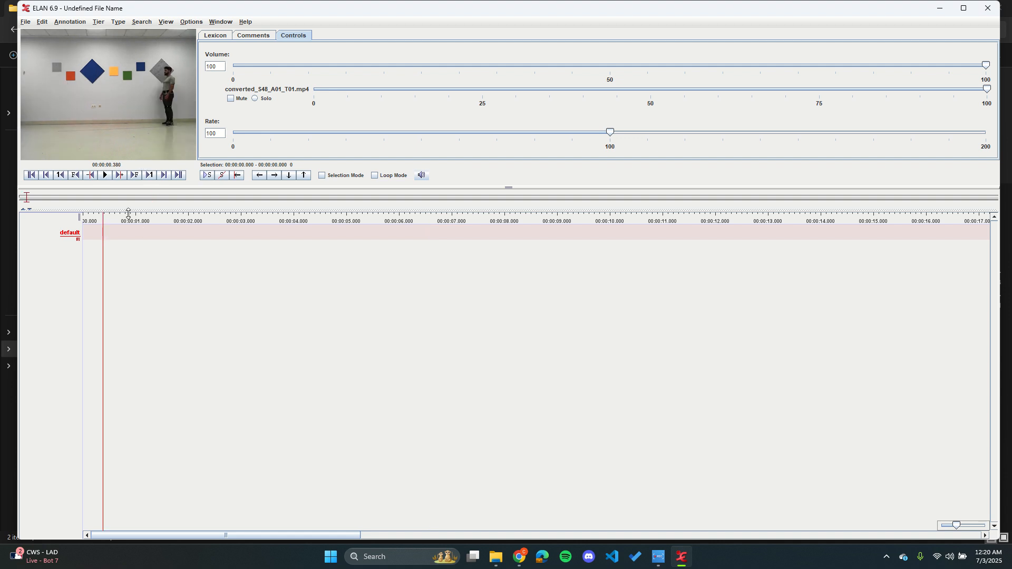
{"action": "left_click_drag", "start_coordinate": [102, 257], "coordinate": [89, 247]}
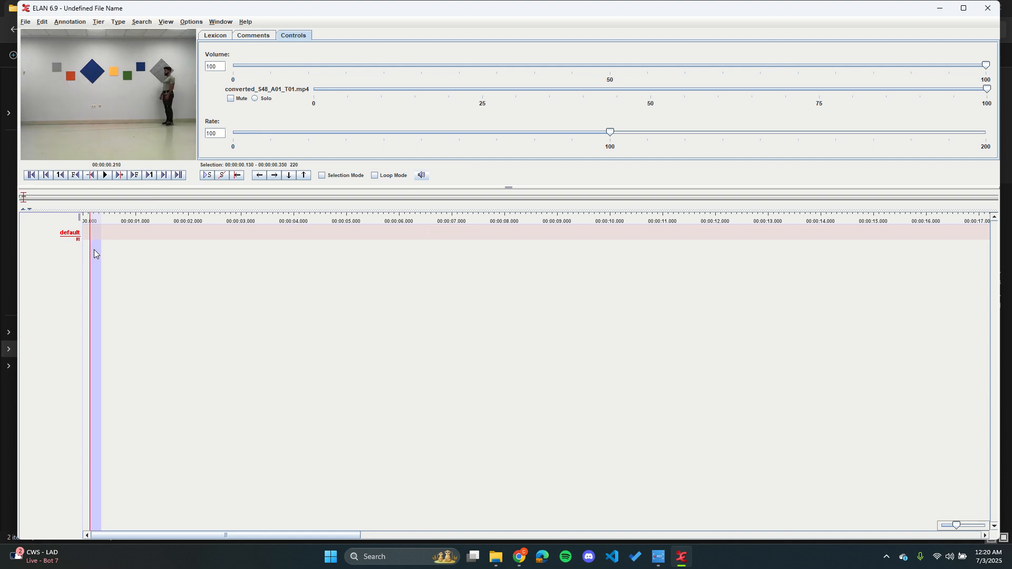
Step: Create an empty annotation on the default tier spanning about 00:00:01.810 to 00:00:07.230 and delete it
{"action": "left_click_drag", "start_coordinate": [178, 259], "coordinate": [464, 255]}
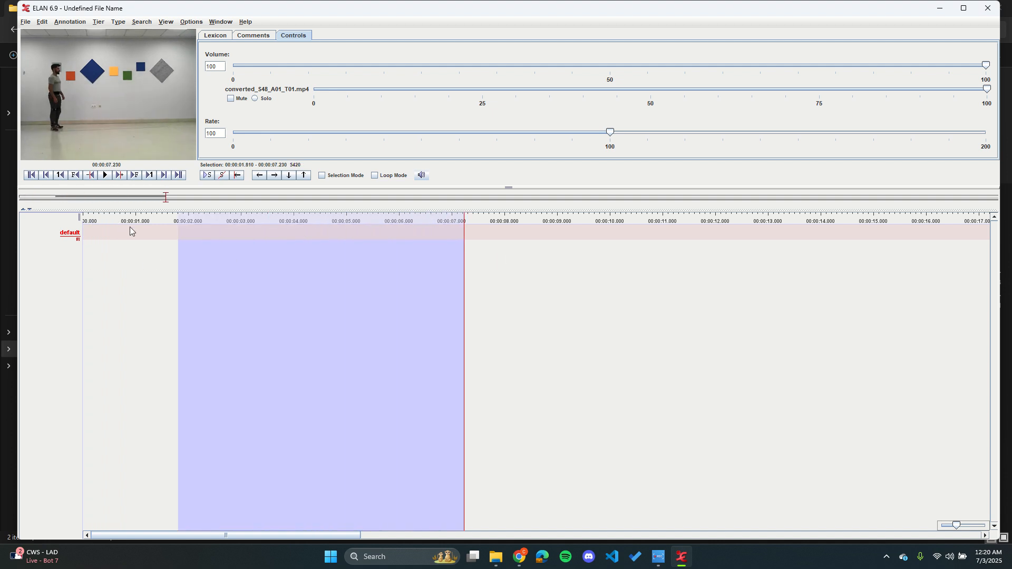
{"action": "double_click", "coordinate": [206, 235]}
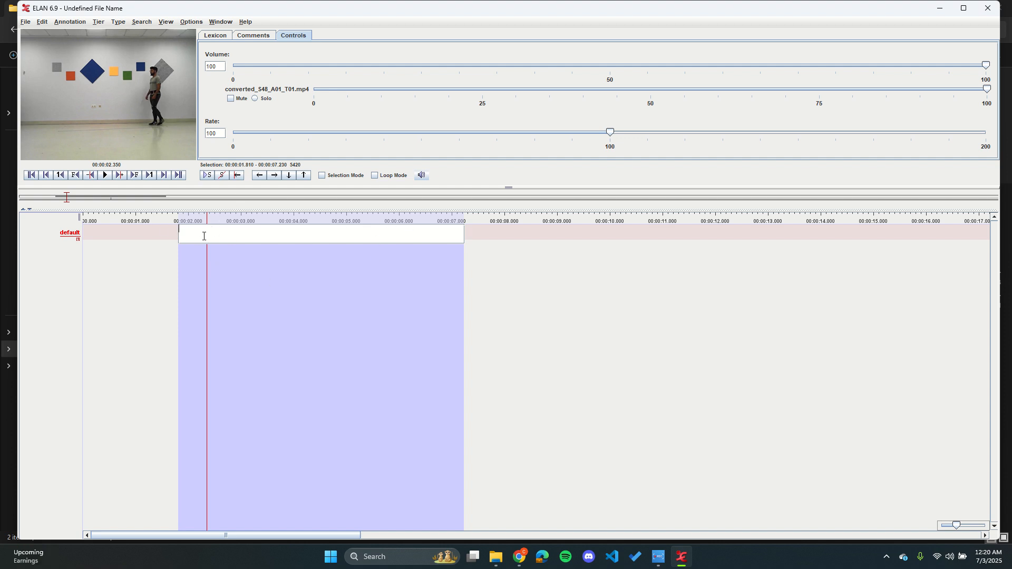
{"action": "left_click", "coordinate": [258, 257]}
{"action": "left_click", "coordinate": [422, 228]}
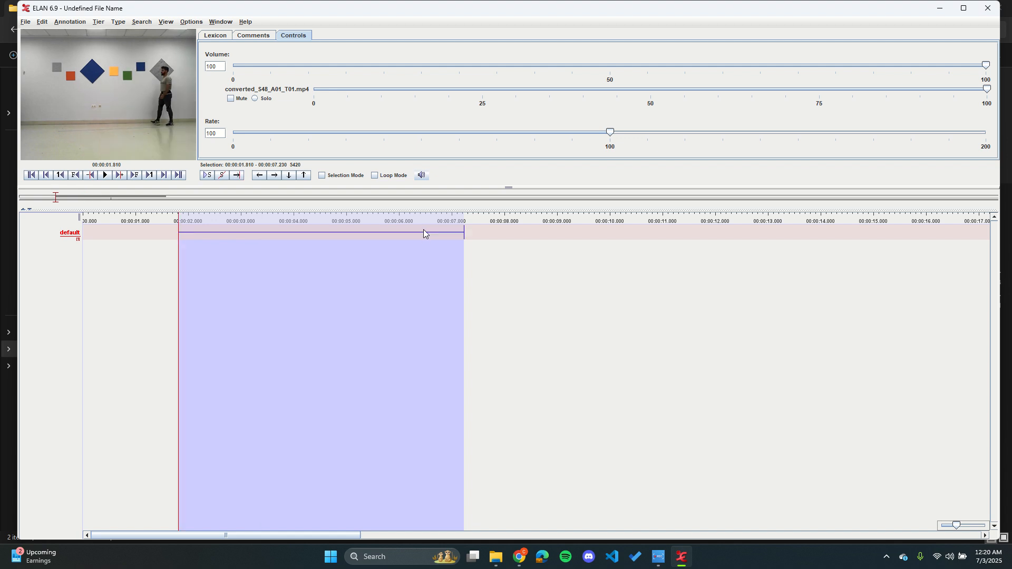
{"action": "right_click", "coordinate": [424, 231]}
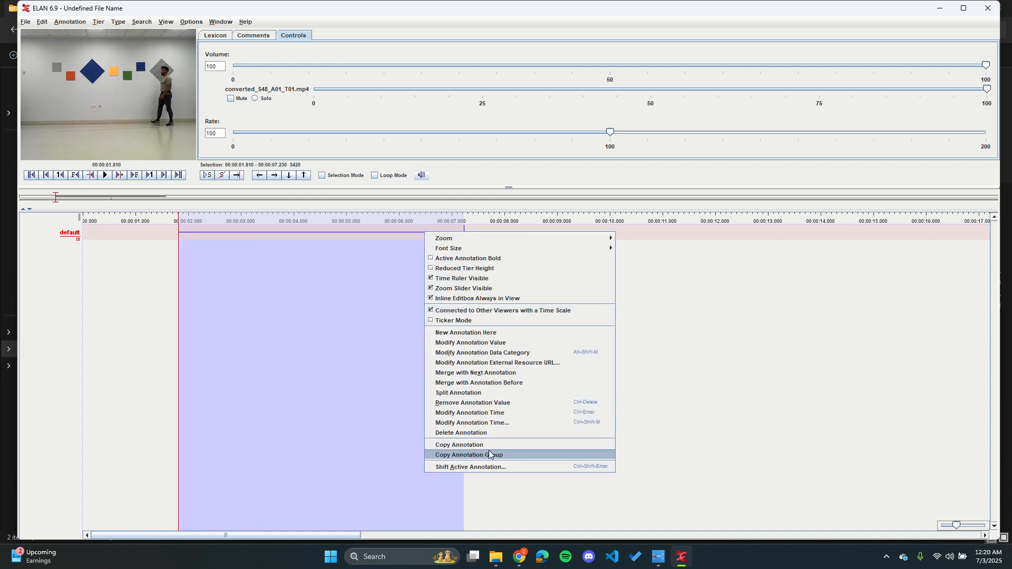
{"action": "left_click", "coordinate": [499, 432]}
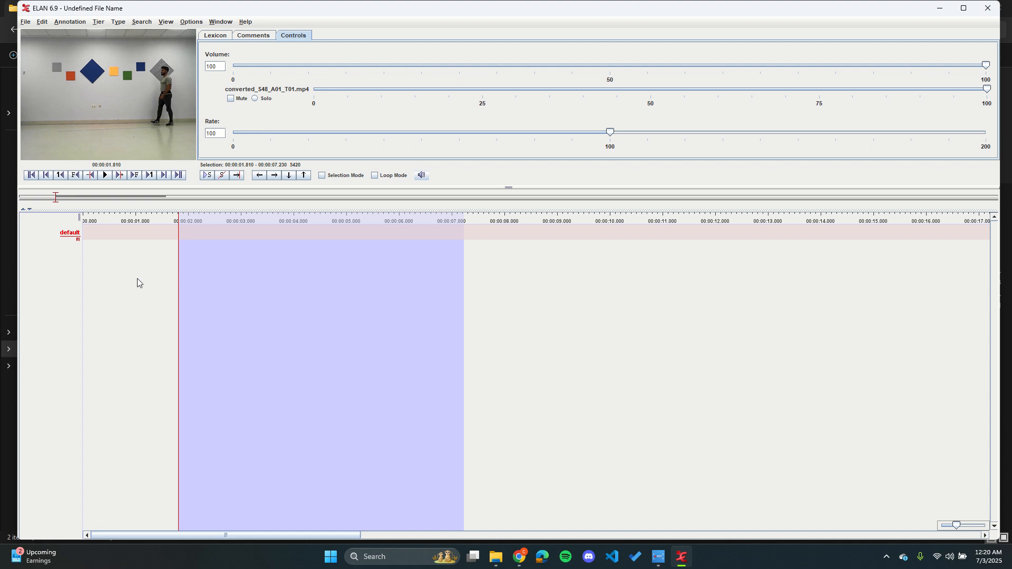
Step: Play the video briefly from near its start, return to the beginning of the media, and place the playhead at about 00:00:02.290
{"action": "left_click", "coordinate": [116, 278]}
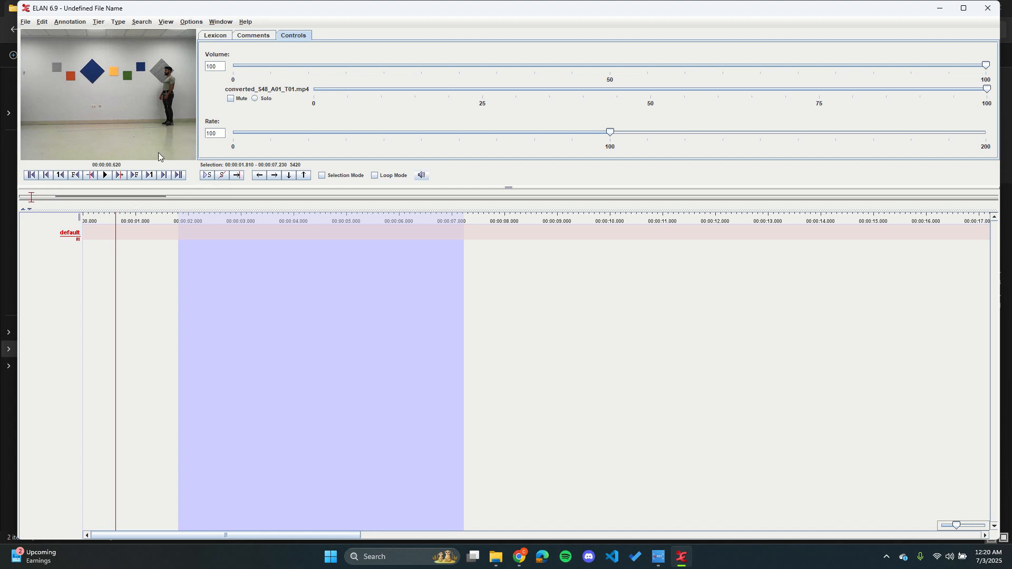
{"action": "left_click", "coordinate": [105, 175]}
{"action": "left_click", "coordinate": [106, 175]}
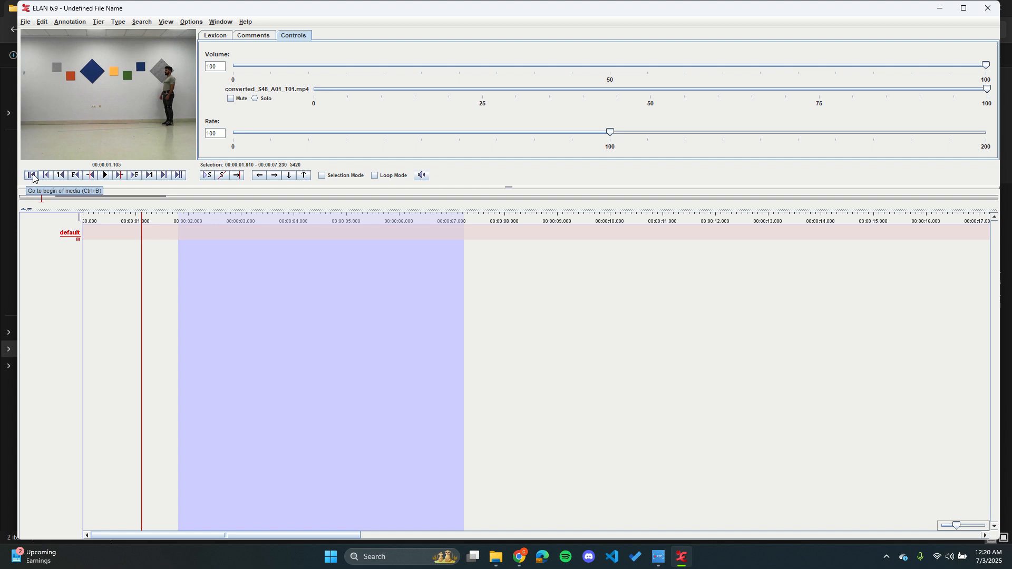
{"action": "left_click", "coordinate": [32, 175]}
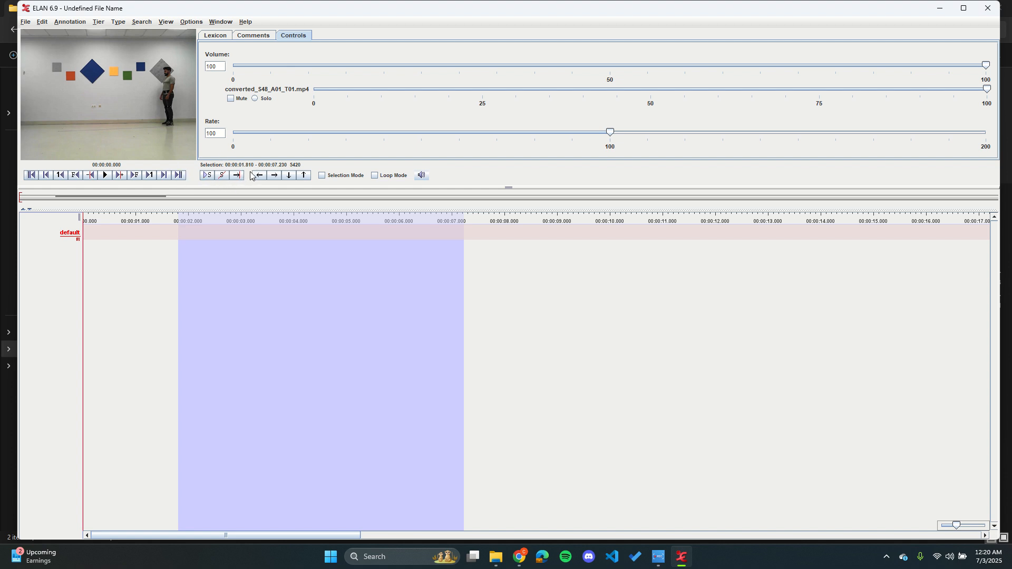
{"action": "left_click", "coordinate": [203, 242]}
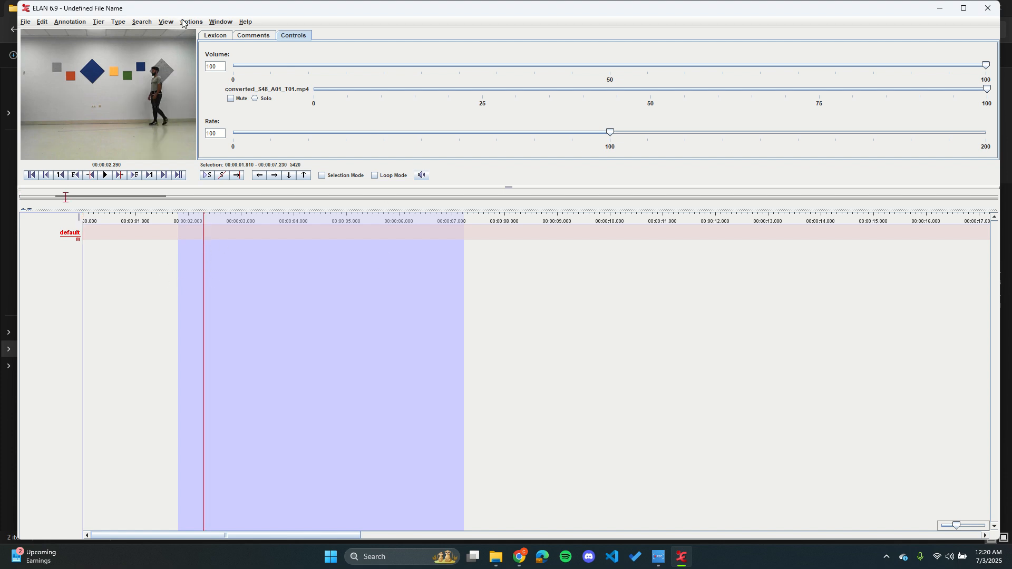
Step: Look through the Lexicon, Comments and Controls views and expand the comments table to full width
{"action": "left_click", "coordinate": [218, 36]}
{"action": "left_click", "coordinate": [241, 38]}
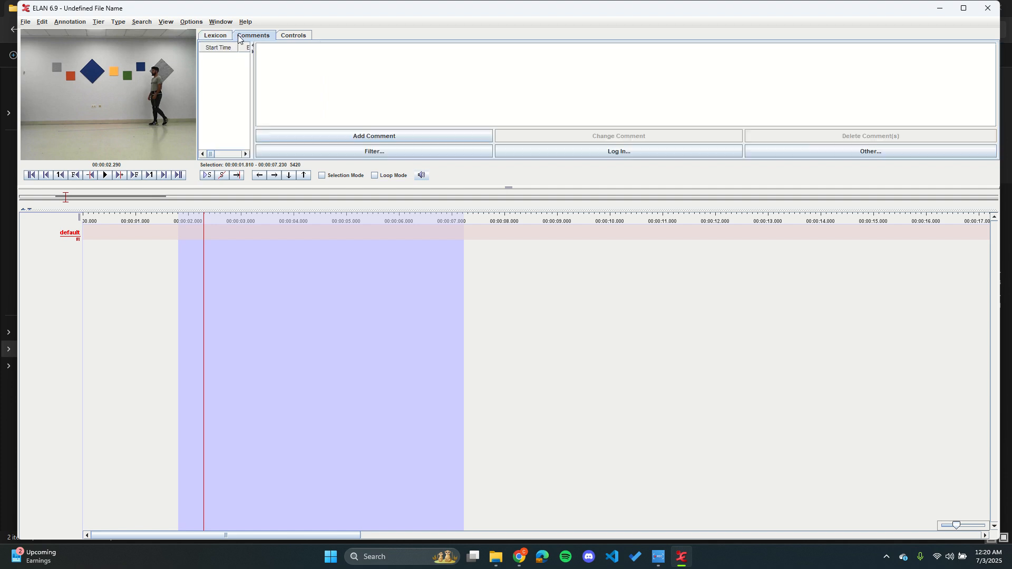
{"action": "left_click", "coordinate": [298, 37]}
{"action": "left_click", "coordinate": [261, 36]}
{"action": "left_click", "coordinate": [253, 51]}
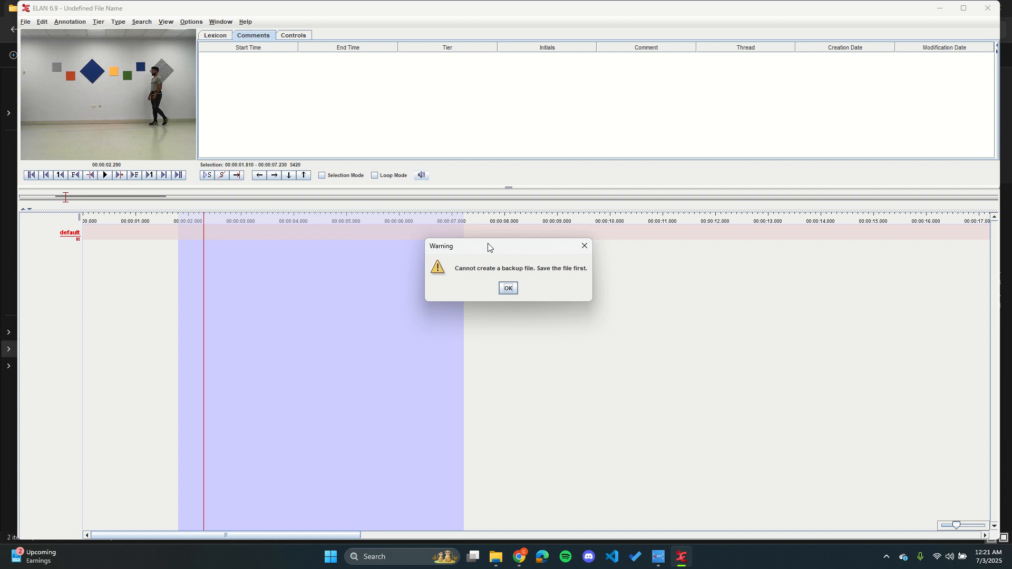
Step: Dismiss the backup warning and save the document as ELAN_Tutorial in EAF format in the Items_For_ELAN_Tutorial folder
{"action": "left_click_drag", "start_coordinate": [504, 250], "coordinate": [495, 201]}
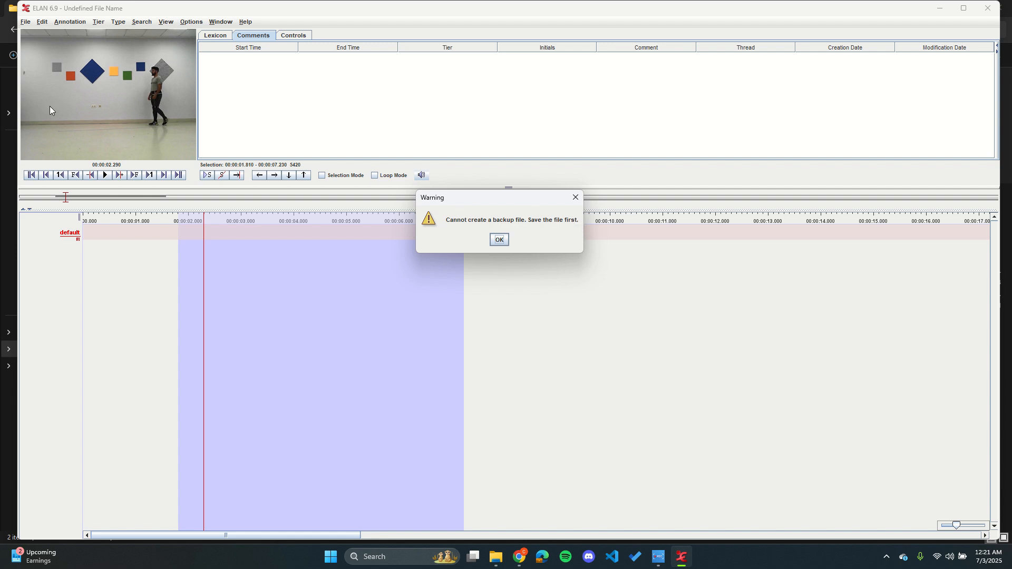
{"action": "left_click", "coordinate": [505, 239]}
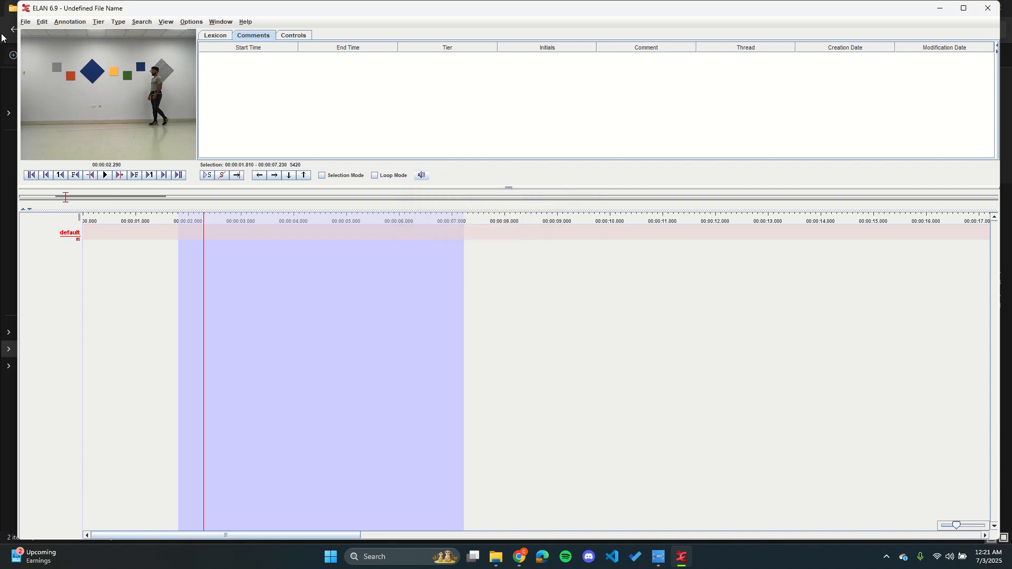
{"action": "left_click", "coordinate": [24, 21]}
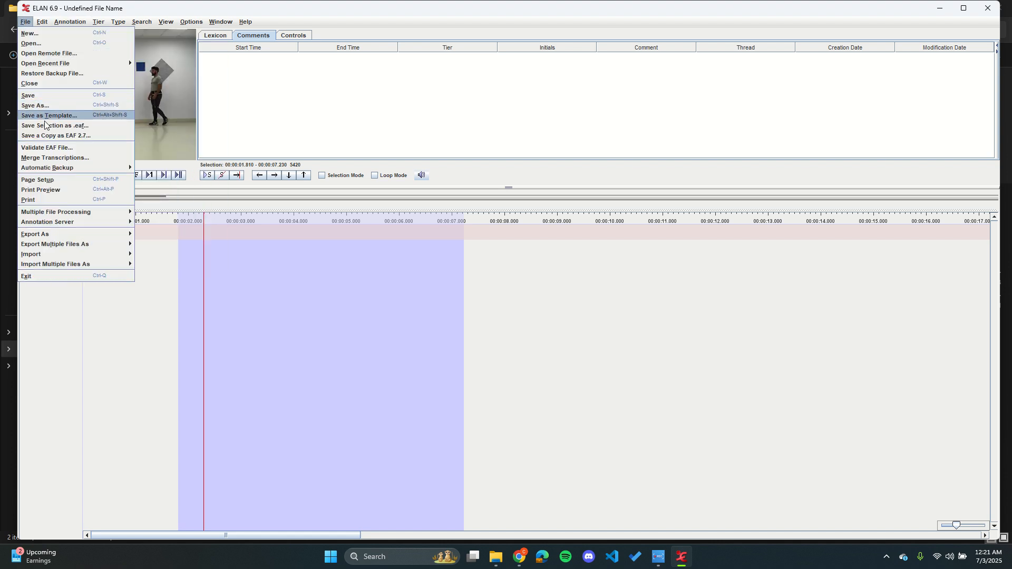
{"action": "mouse_move", "coordinate": [57, 169]}
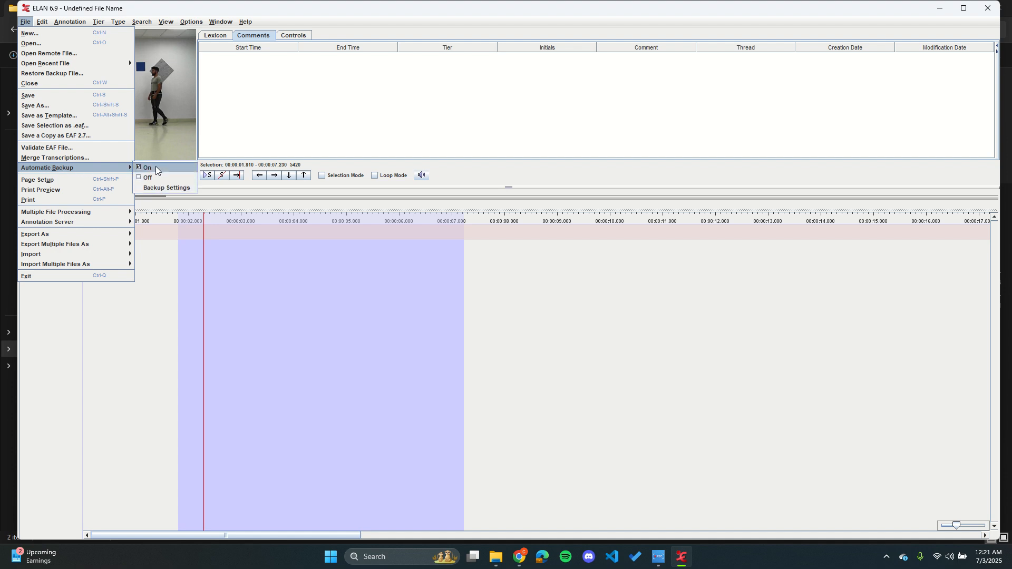
{"action": "left_click", "coordinate": [53, 95]}
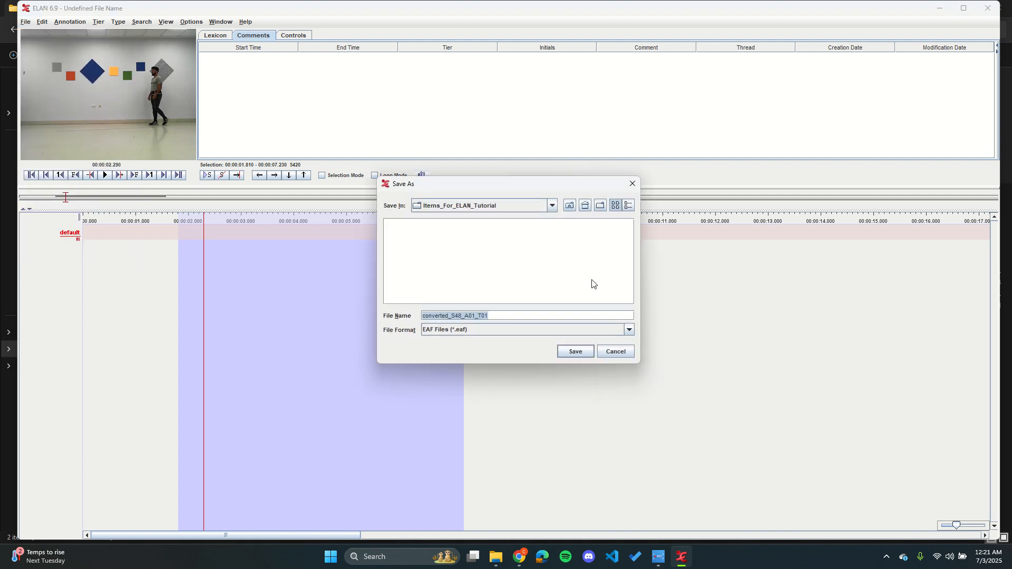
{"action": "type", "text": "Tutorial"}
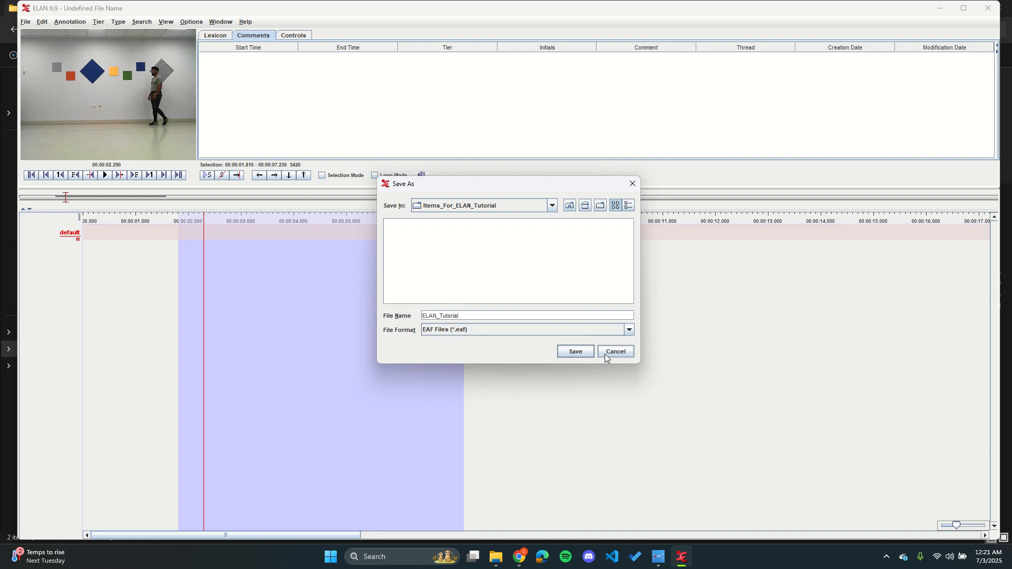
{"action": "left_click", "coordinate": [573, 351]}
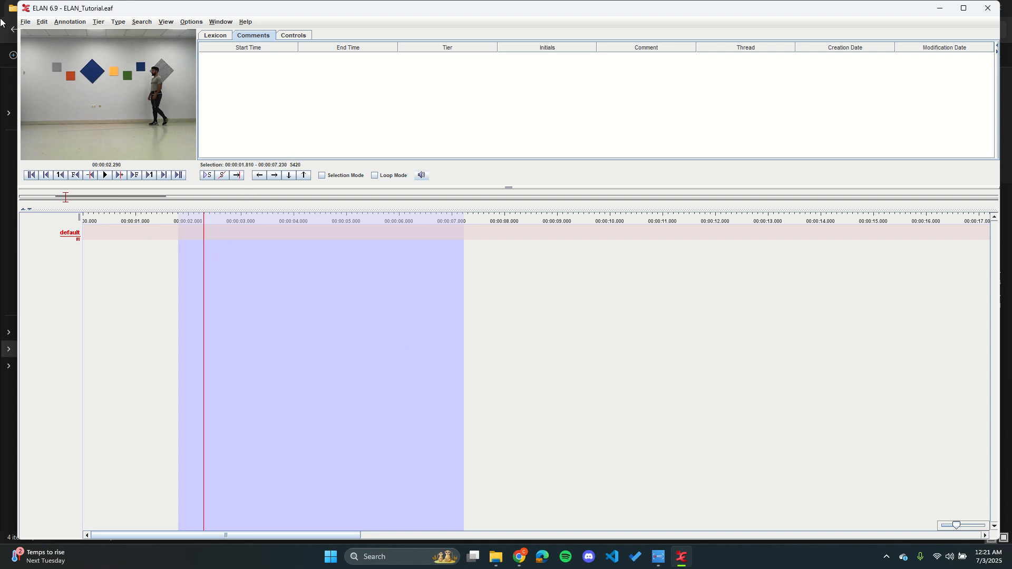
Step: Link S48_A01_T01.csv to the document as a secondary file and apply the change
{"action": "left_click", "coordinate": [43, 23]}
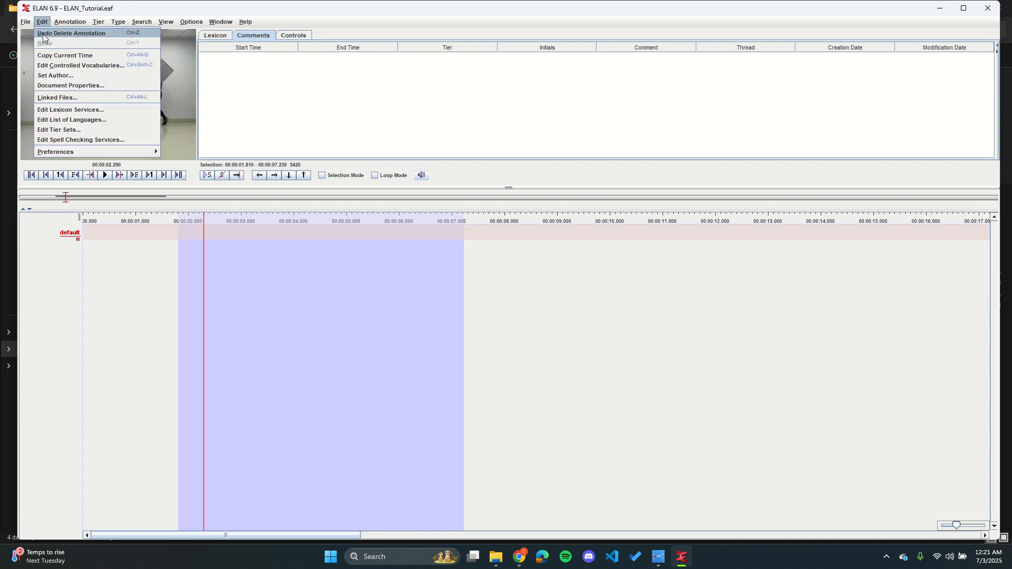
{"action": "left_click", "coordinate": [81, 97]}
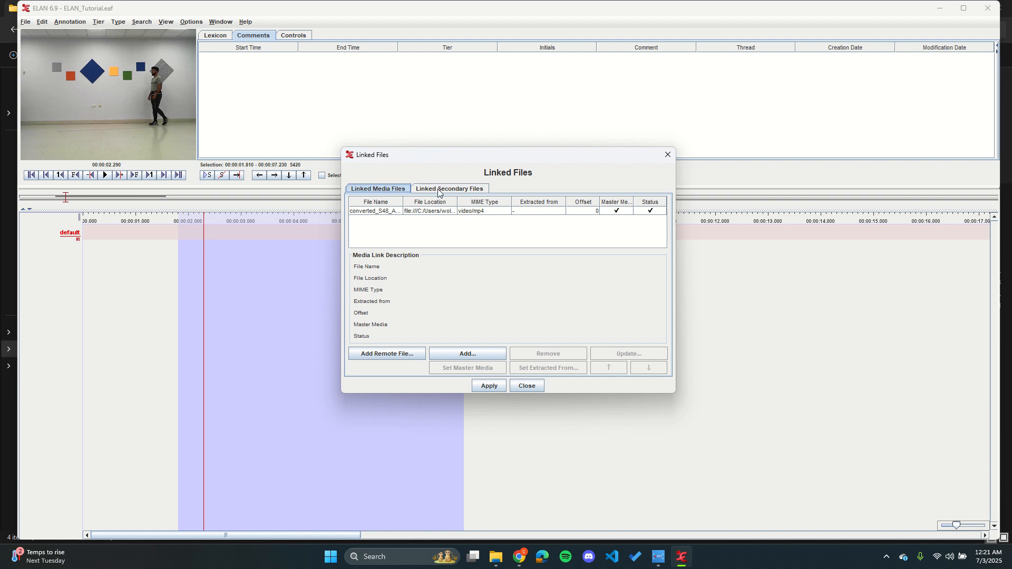
{"action": "left_click", "coordinate": [479, 190]}
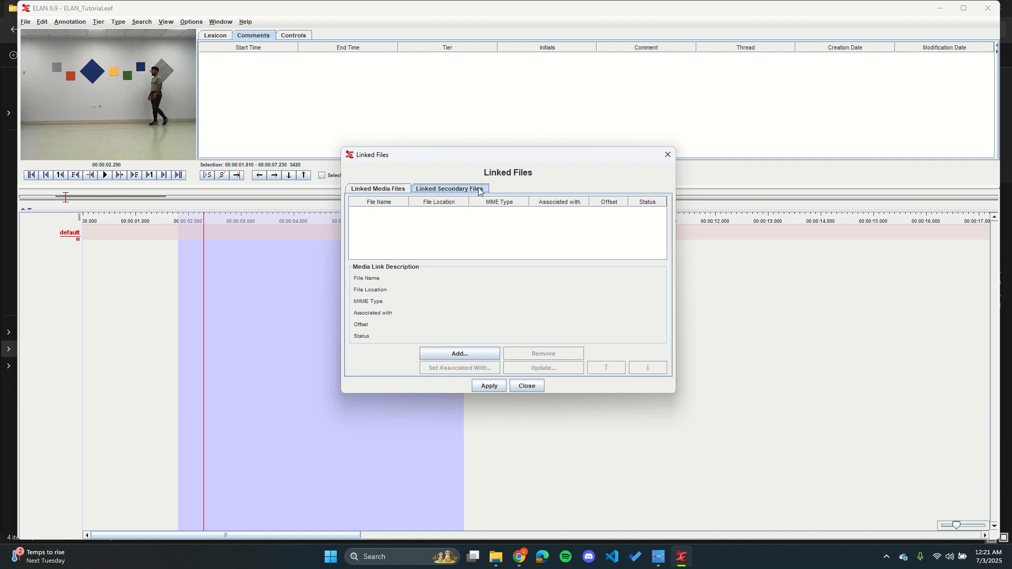
{"action": "left_click", "coordinate": [460, 354]}
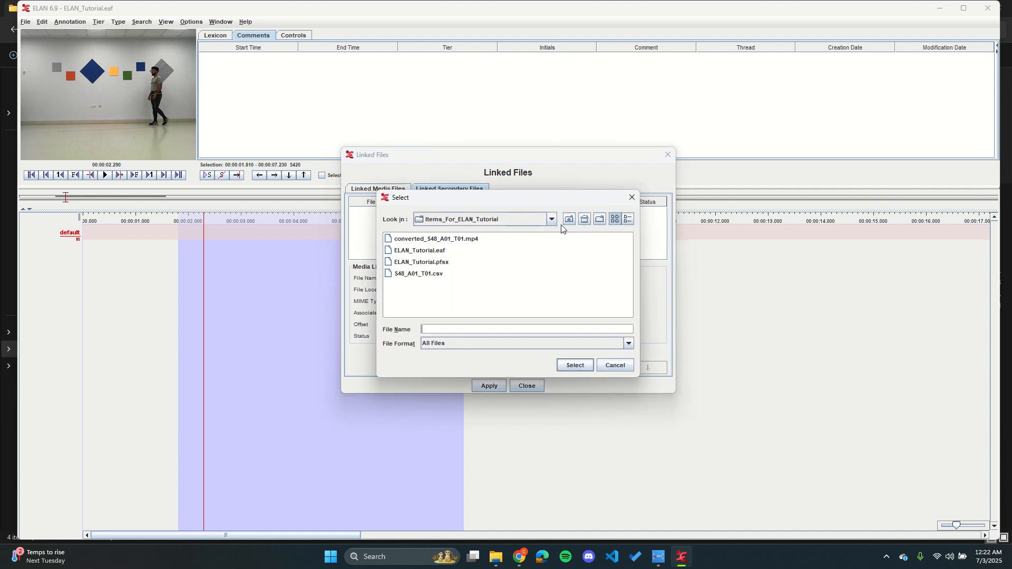
{"action": "left_click", "coordinate": [435, 274]}
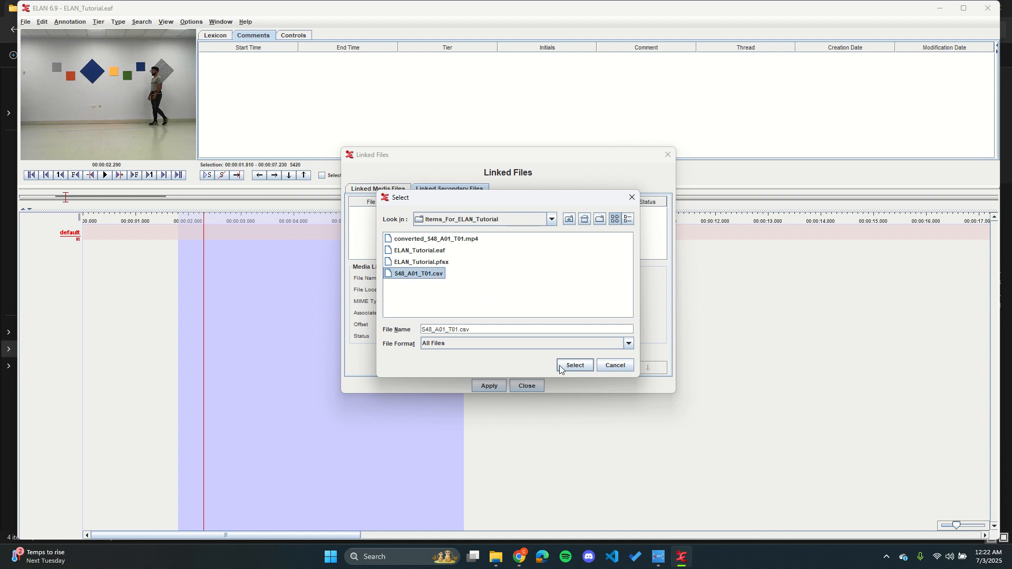
{"action": "left_click", "coordinate": [577, 365]}
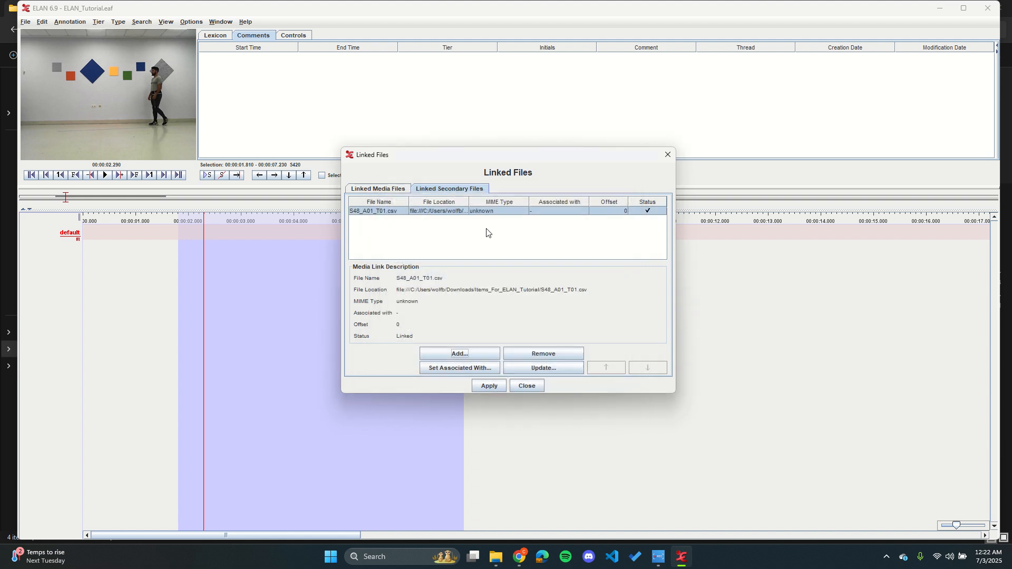
{"action": "left_click", "coordinate": [492, 387]}
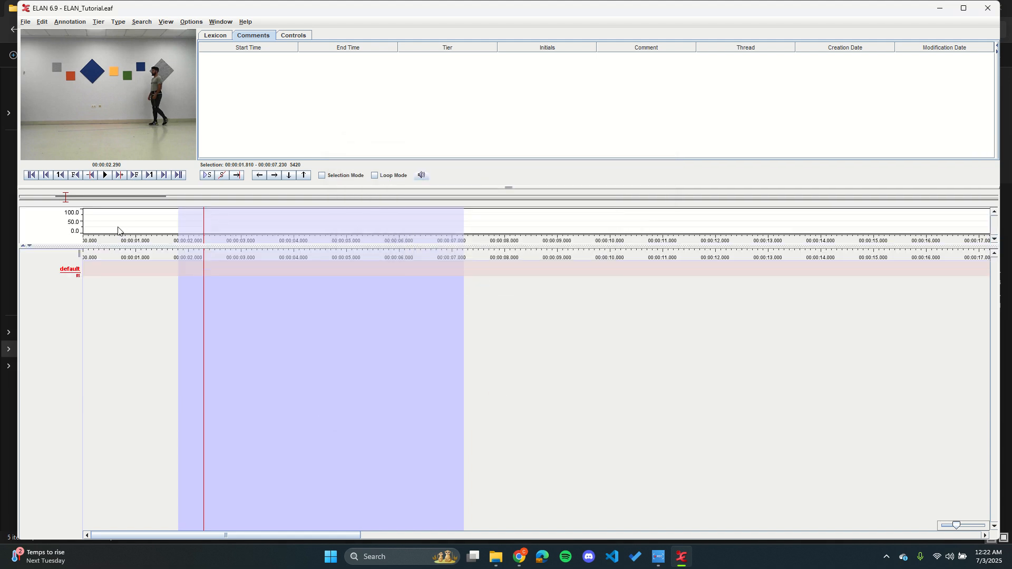
Step: Enlarge the time series viewer vertically and open its track configuration
{"action": "left_click_drag", "start_coordinate": [129, 246], "coordinate": [129, 325]}
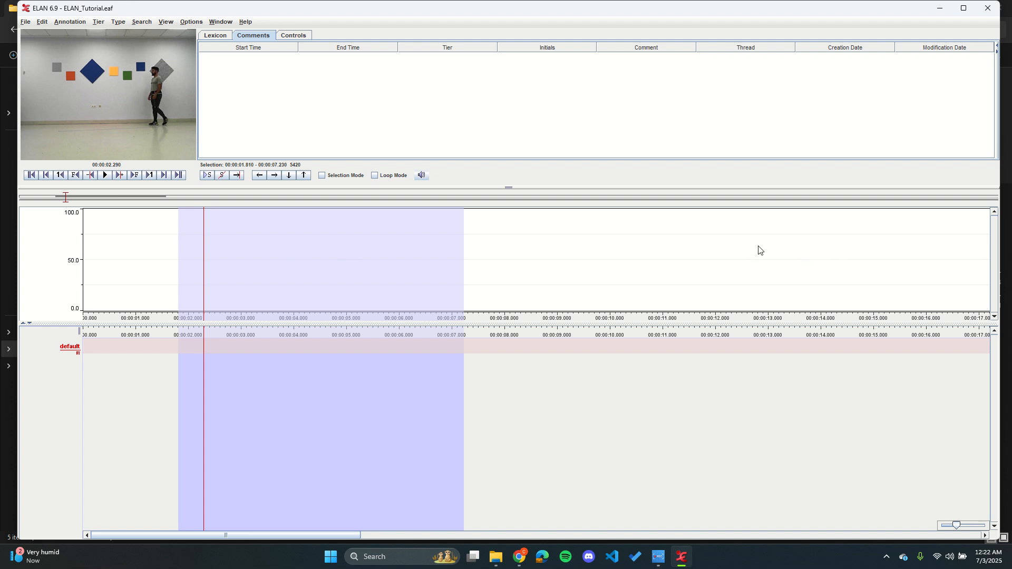
{"action": "right_click", "coordinate": [327, 254]}
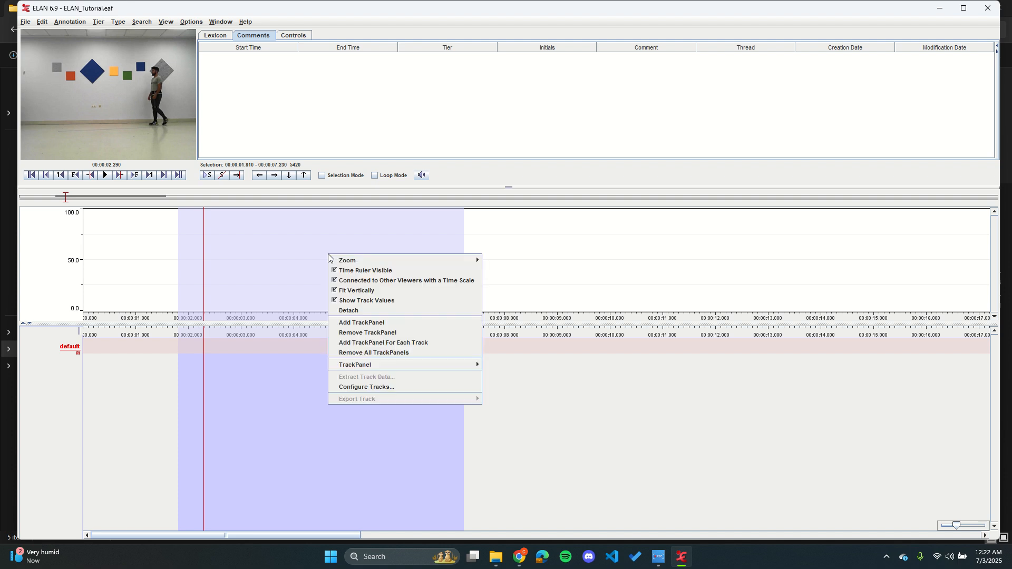
{"action": "left_click", "coordinate": [391, 387]}
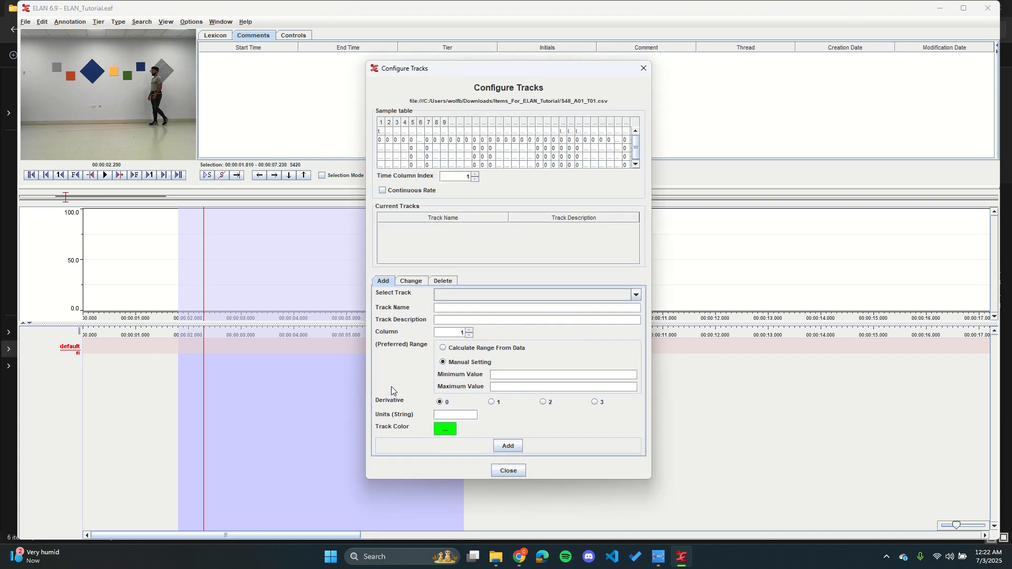
Step: Widen the Configure Tracks dialog in both directions and enlarge the first columns of its sample table to read their headings
{"action": "left_click_drag", "start_coordinate": [366, 91], "coordinate": [179, 119]}
{"action": "left_click_drag", "start_coordinate": [652, 100], "coordinate": [901, 100]}
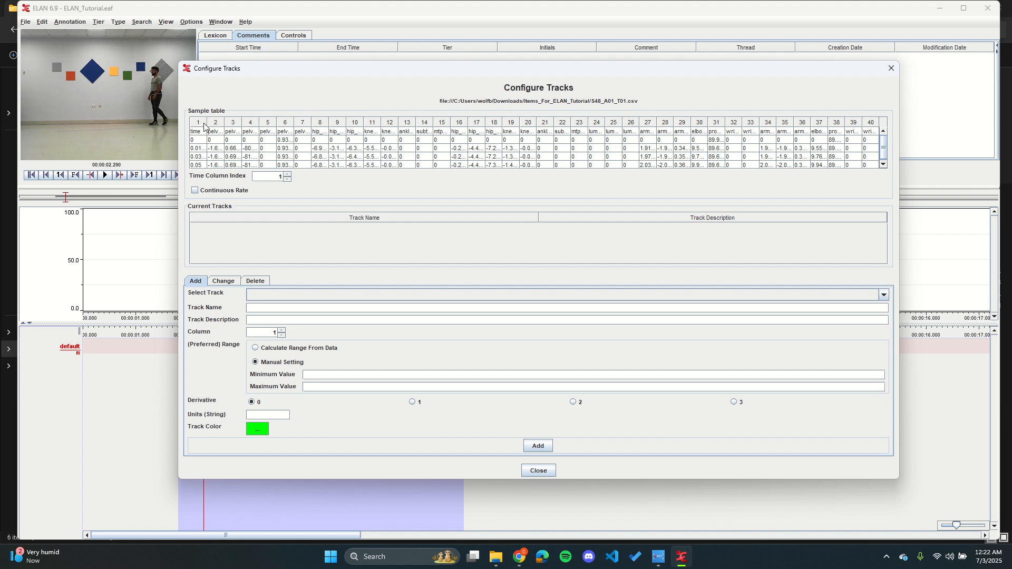
{"action": "left_click_drag", "start_coordinate": [206, 121], "coordinate": [351, 121]}
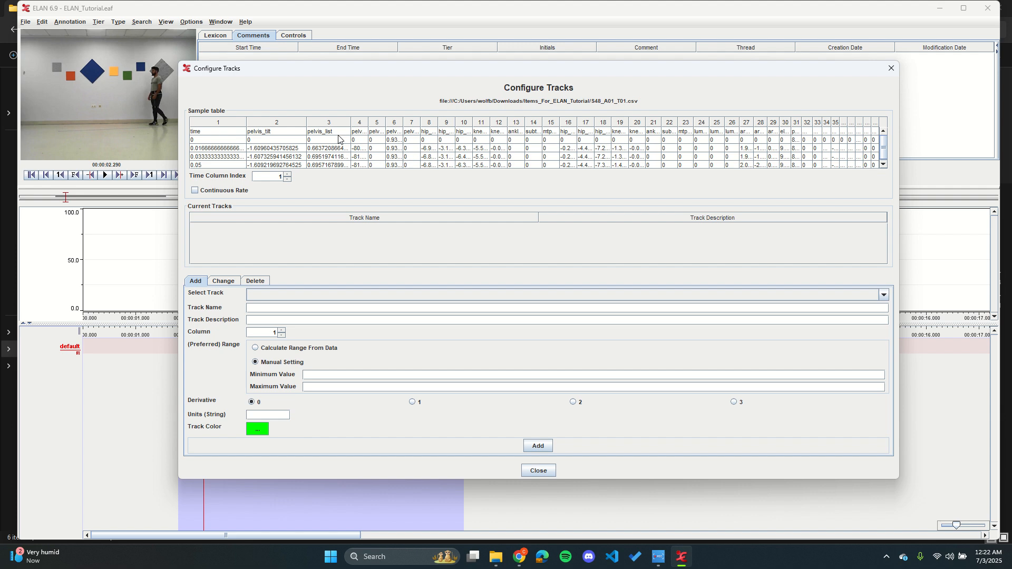
Step: Widen the sample table's fourth column to read its heading and look over the options for changing and deleting tracks
{"action": "left_click_drag", "start_coordinate": [352, 124], "coordinate": [385, 128]}
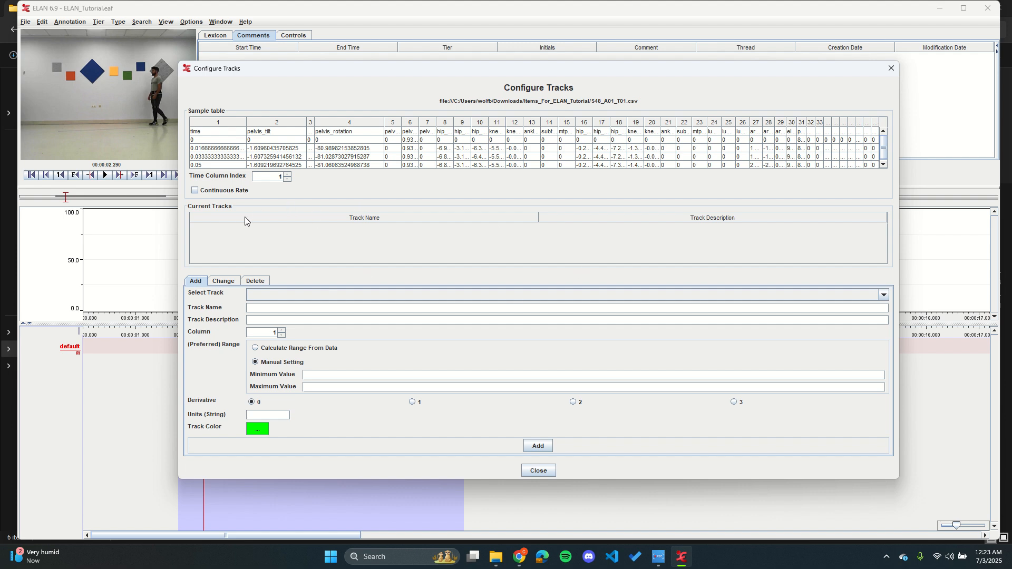
{"action": "left_click", "coordinate": [238, 283]}
{"action": "left_click", "coordinate": [244, 284]}
{"action": "left_click", "coordinate": [235, 283]}
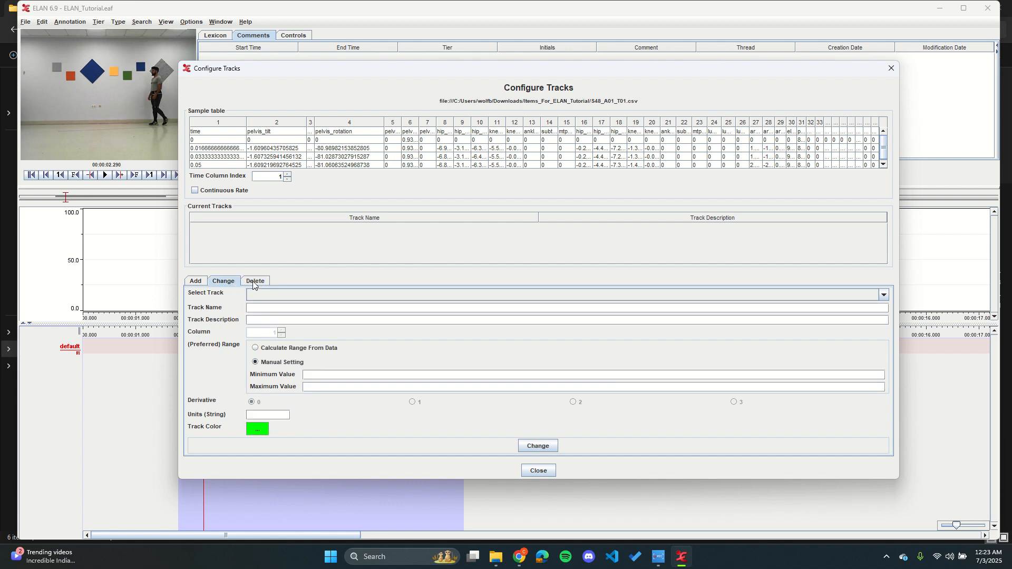
{"action": "left_click", "coordinate": [194, 284]}
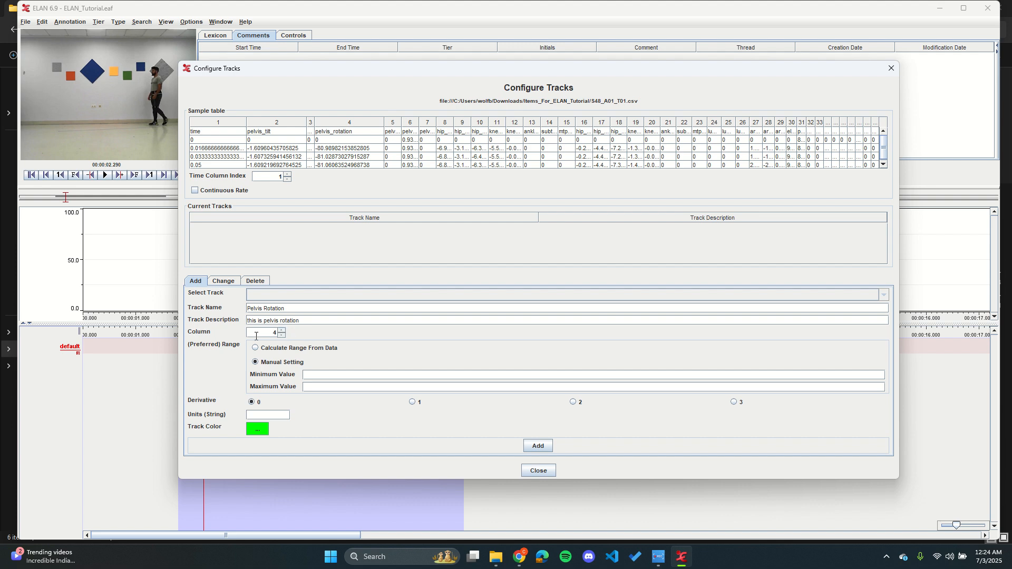
Step: Add a blue Pelvis Rotation track from column 4, described "this is pelvis rotation", with its range calculated from the data, and close the configuration
{"action": "left_click", "coordinate": [320, 348]}
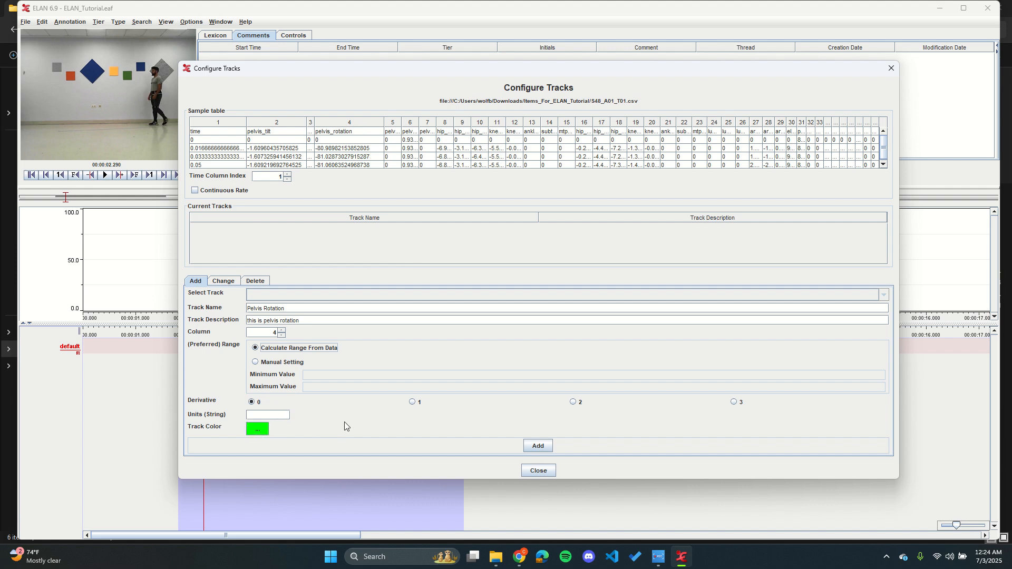
{"action": "left_click", "coordinate": [257, 416]}
{"action": "left_click", "coordinate": [257, 433]}
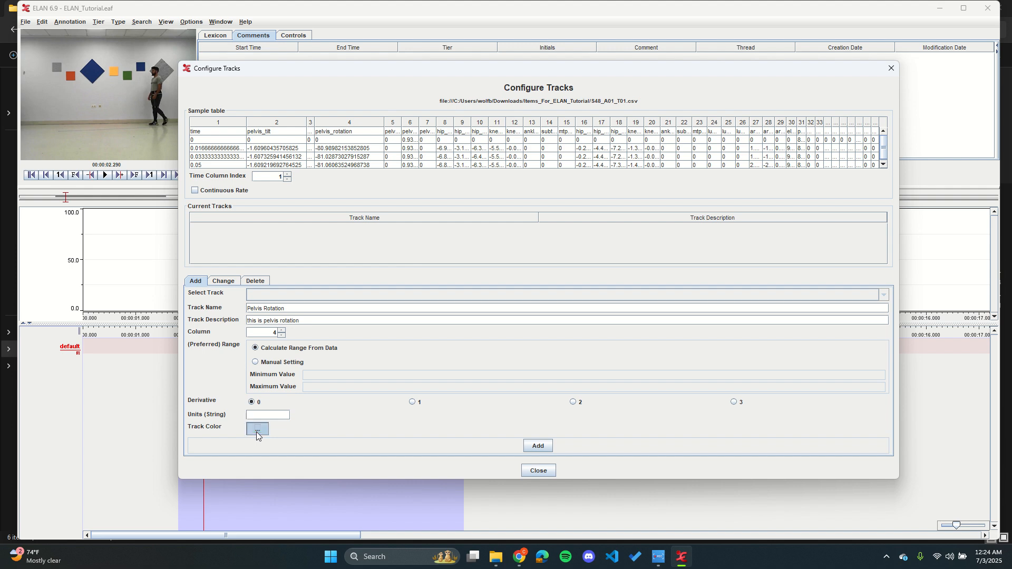
{"action": "left_click", "coordinate": [467, 244]}
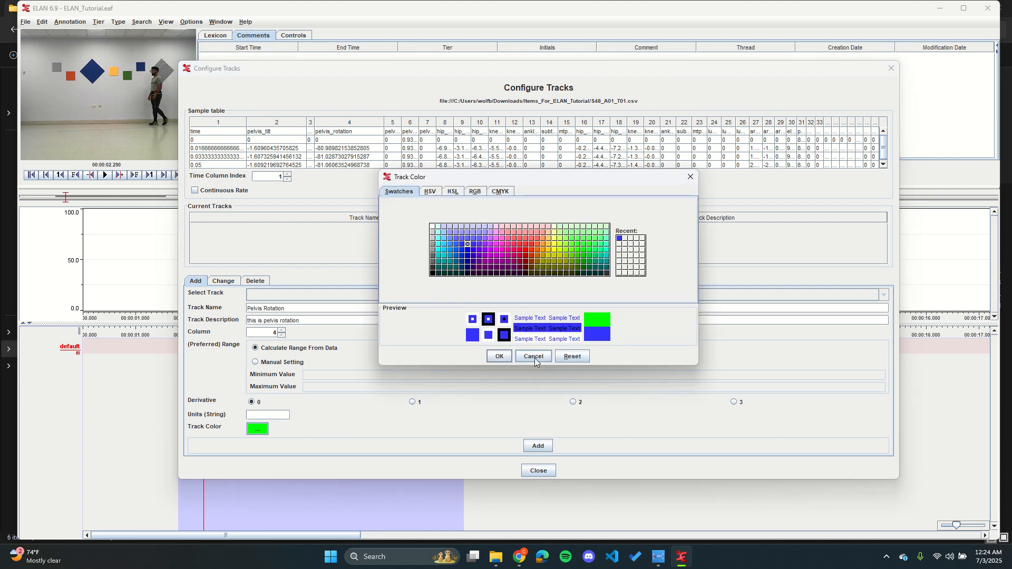
{"action": "left_click", "coordinate": [499, 357]}
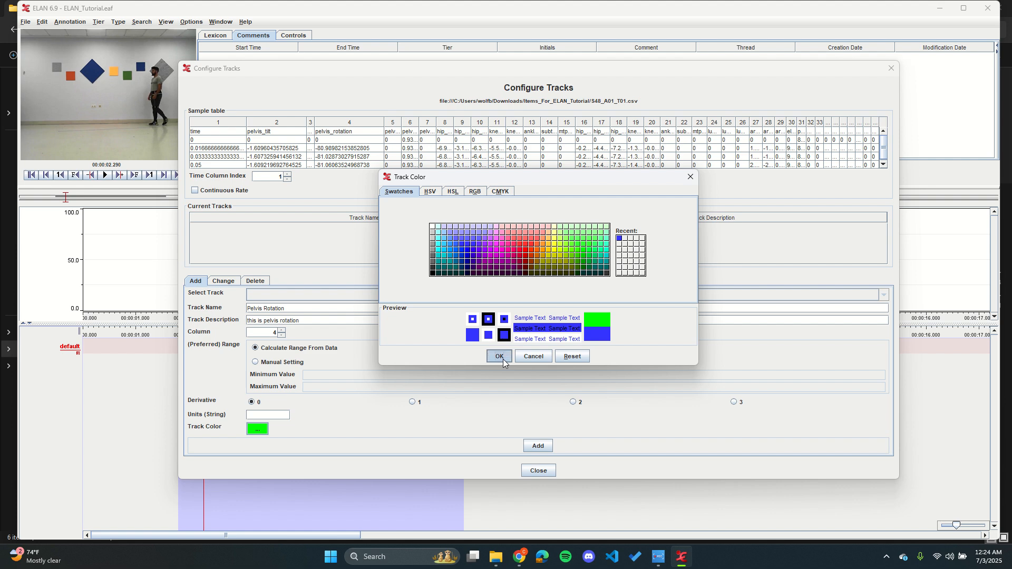
{"action": "left_click", "coordinate": [538, 446]}
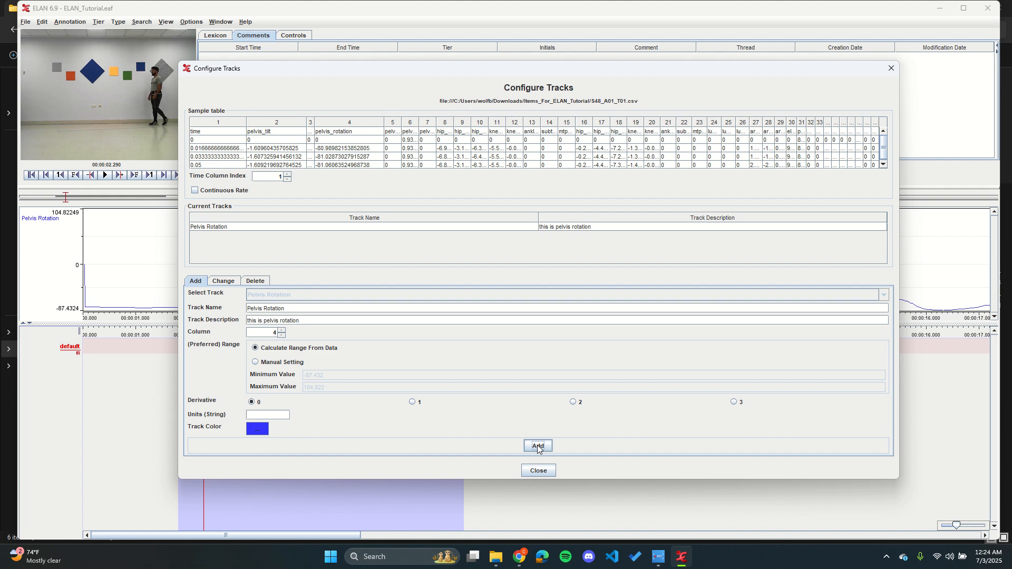
{"action": "left_click", "coordinate": [538, 470]}
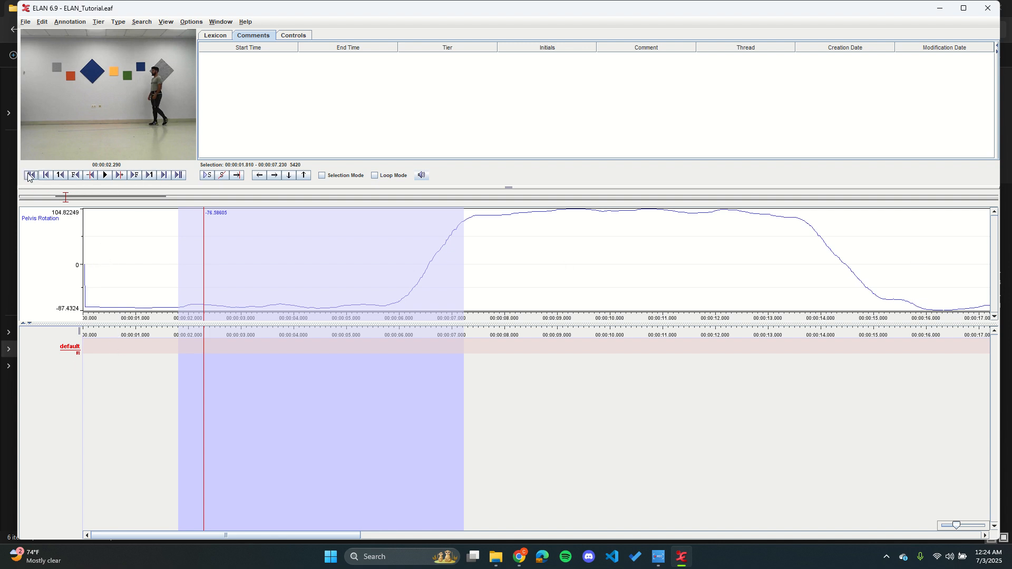
Step: Try selecting the span from about 3.52 to 4.65 s and moving the playhead along the timeline, then return to the beginning
{"action": "left_click", "coordinate": [30, 176]}
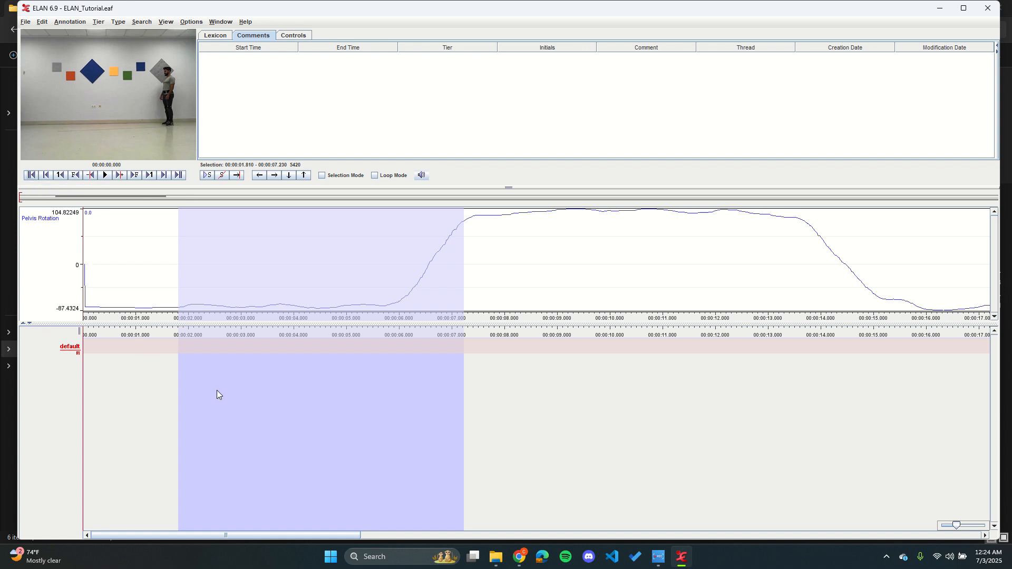
{"action": "left_click_drag", "start_coordinate": [268, 401], "coordinate": [328, 400]}
{"action": "left_click", "coordinate": [106, 393]}
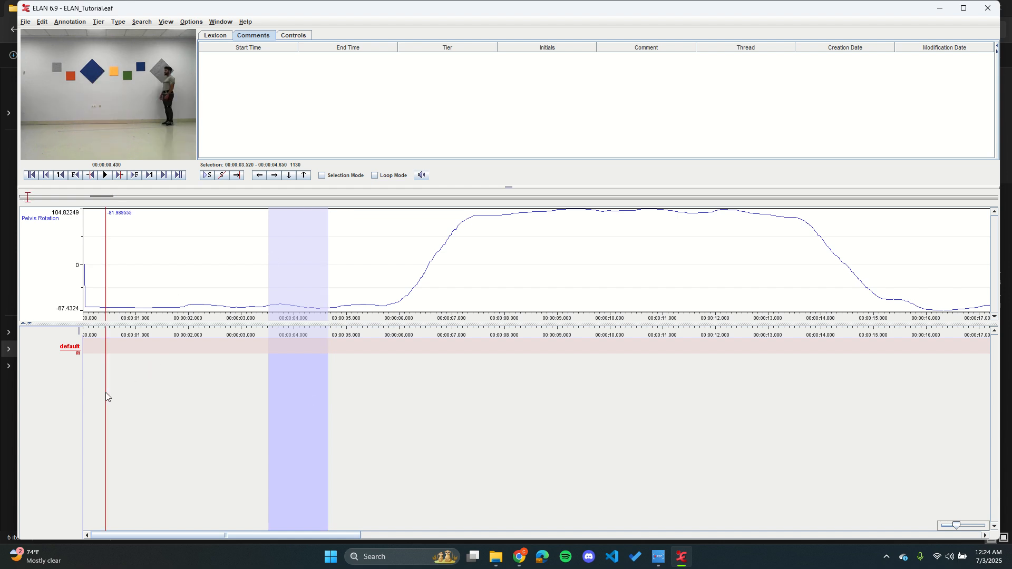
{"action": "left_click", "coordinate": [31, 178]}
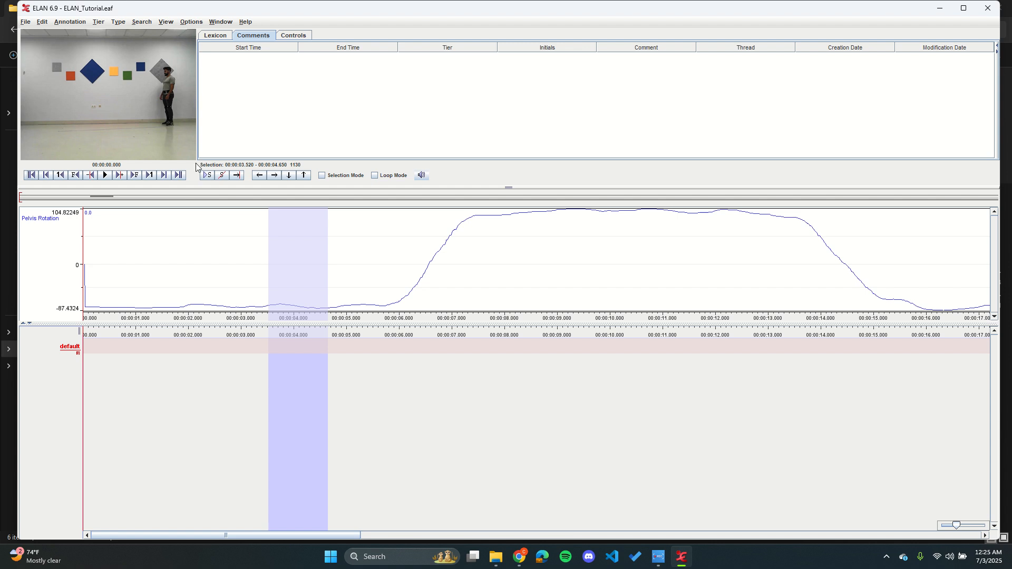
Step: Enlarge the video area, play the media alongside the Pelvis Rotation curve to about 21 s, and return to the beginning
{"action": "left_click_drag", "start_coordinate": [208, 188], "coordinate": [208, 288]}
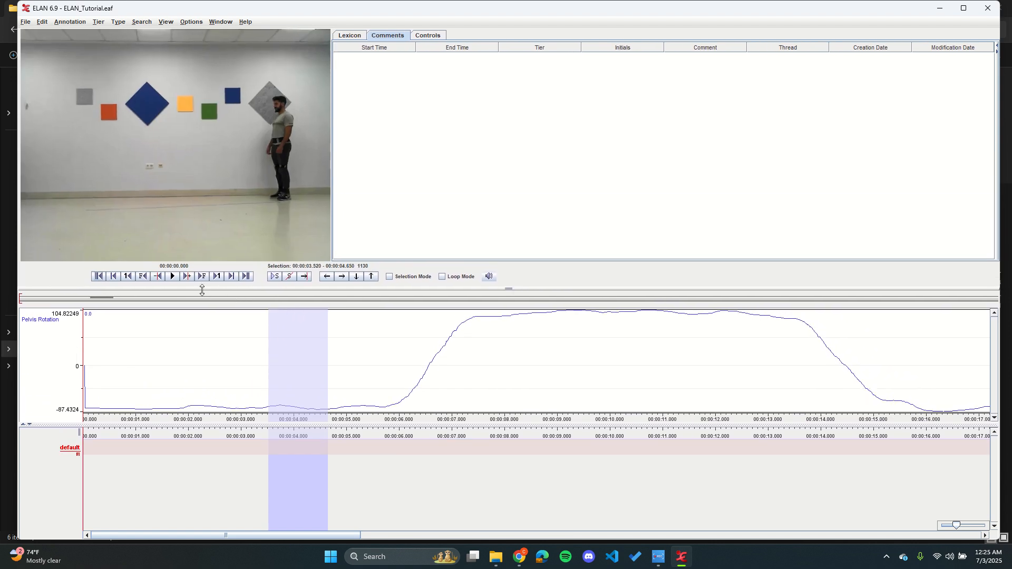
{"action": "left_click", "coordinate": [173, 276]}
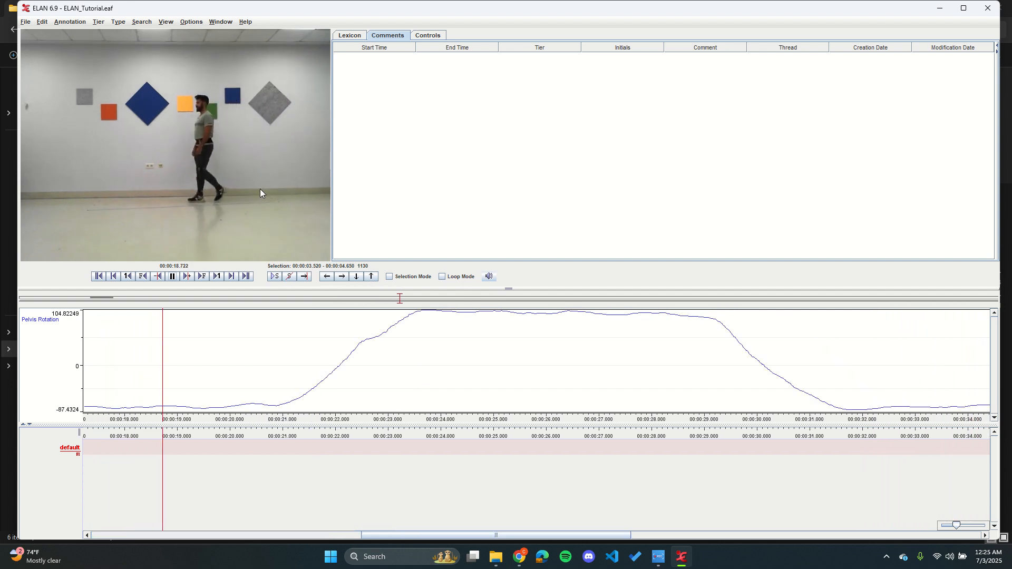
{"action": "left_click", "coordinate": [175, 281]}
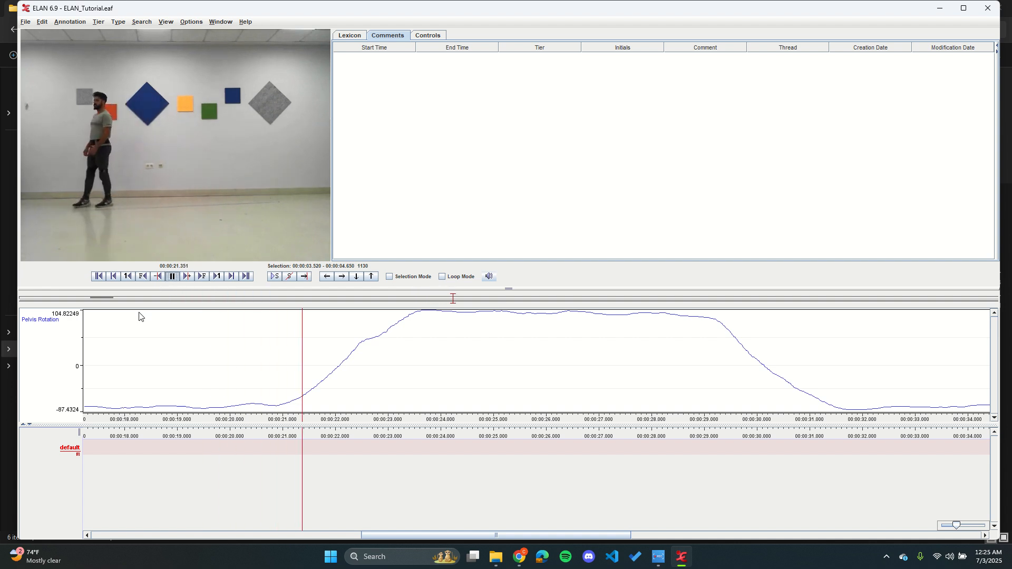
{"action": "left_click", "coordinate": [97, 281]}
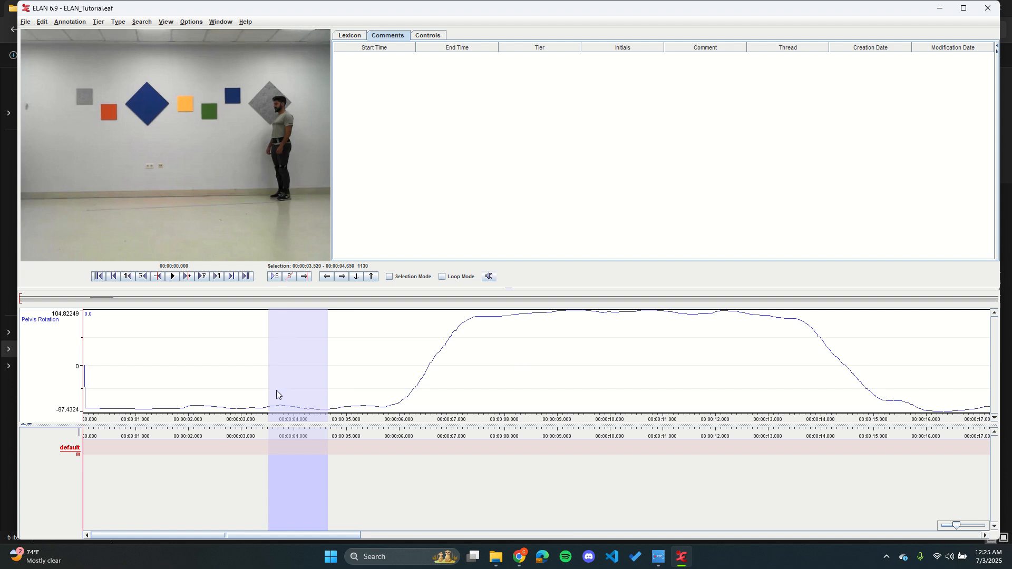
Step: Reopen the track configuration and widen its dialog to read the sample table's columns
{"action": "right_click", "coordinate": [373, 355]}
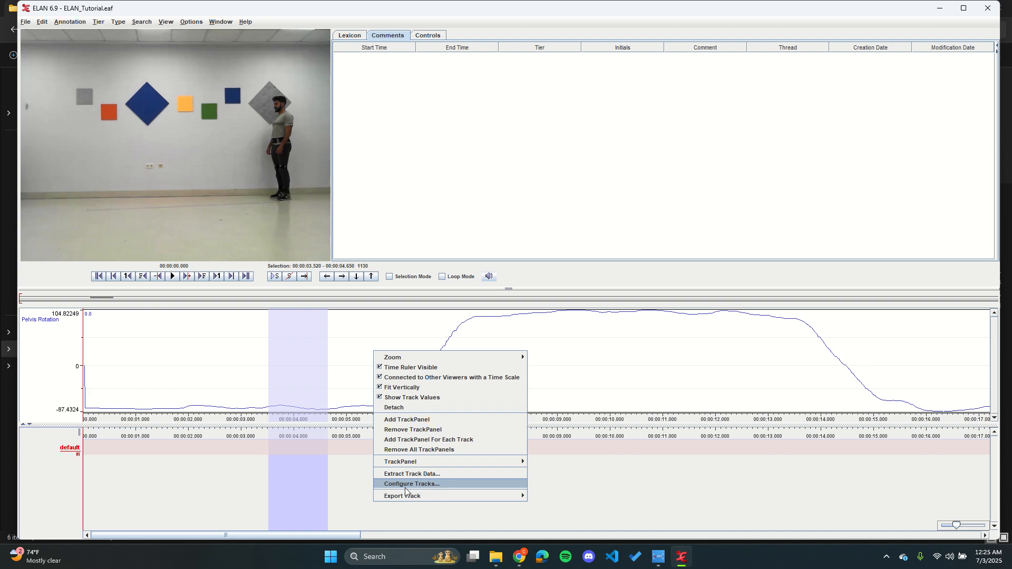
{"action": "left_click", "coordinate": [432, 485]}
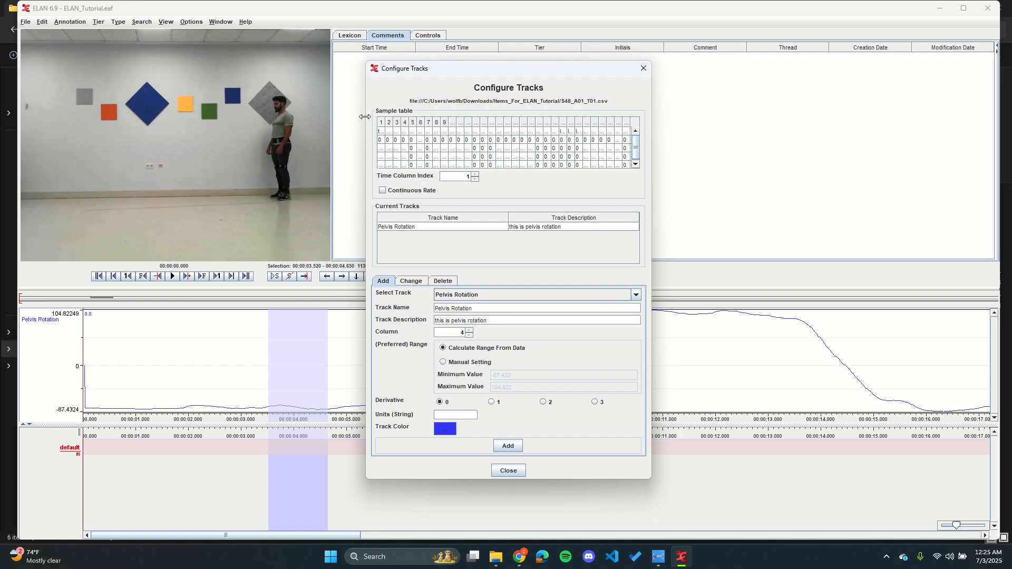
{"action": "left_click_drag", "start_coordinate": [366, 117], "coordinate": [286, 123]}
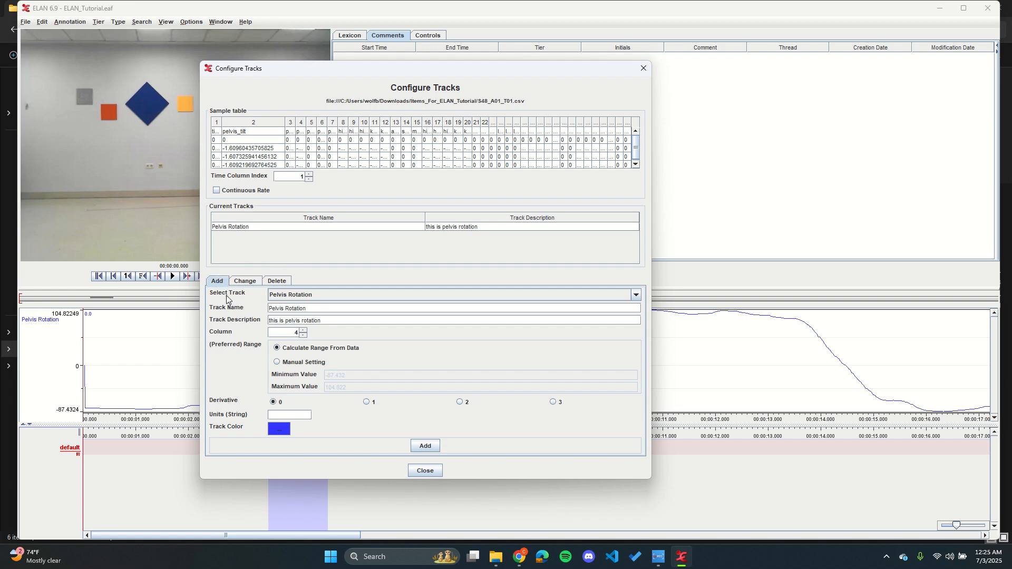
Step: Set the new track's name to Pelvis Tilt, its description to "this is pelvis tilt" and its data column to 2
{"action": "left_click", "coordinate": [304, 296]}
{"action": "left_click", "coordinate": [304, 298]}
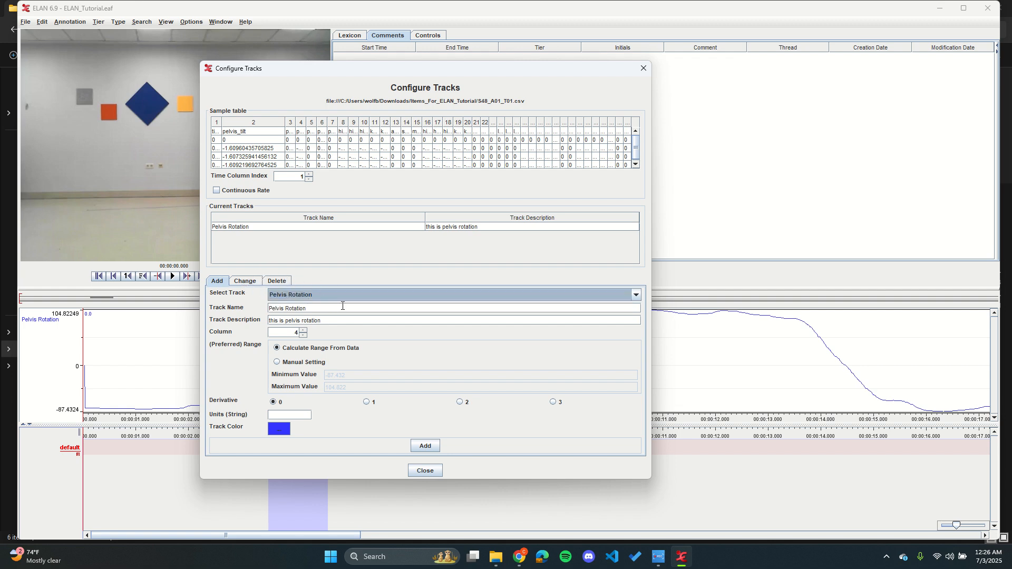
{"action": "key", "text": "BackSpace"}
{"action": "key", "text": "BackSpace"}
{"action": "key", "text": "BackSpace"}
{"action": "key", "text": "BackSpace"}
{"action": "key", "text": "BackSpace"}
{"action": "key", "text": "BackSpace"}
{"action": "key", "text": "BackSpace"}
{"action": "key", "text": "BackSpace"}
{"action": "key", "text": "BackSpace"}
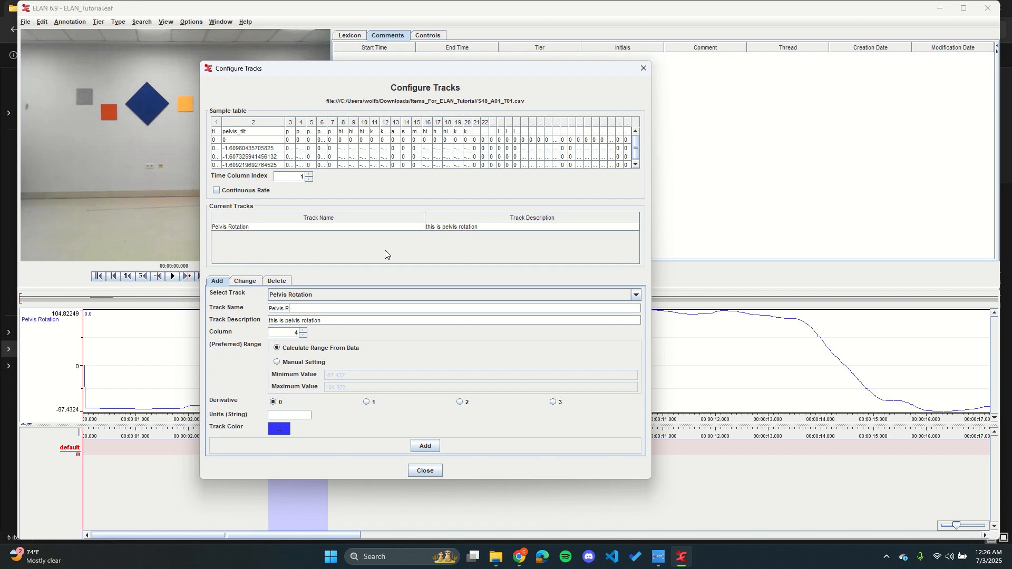
{"action": "type", "text": "Tilt"}
{"action": "key", "text": "BackSpace"}
{"action": "key", "text": "BackSpace"}
{"action": "key", "text": "BackSpace"}
{"action": "key", "text": "BackSpace"}
{"action": "key", "text": "BackSpace"}
{"action": "key", "text": "BackSpace"}
{"action": "key", "text": "BackSpace"}
{"action": "type", "text": "tilt"}
{"action": "left_click", "coordinate": [303, 336]}
{"action": "left_click", "coordinate": [303, 336]}
Step: Give the Pelvis Tilt track an orange colour, add it to the current tracks, and close the configuration
{"action": "left_click", "coordinate": [279, 428]}
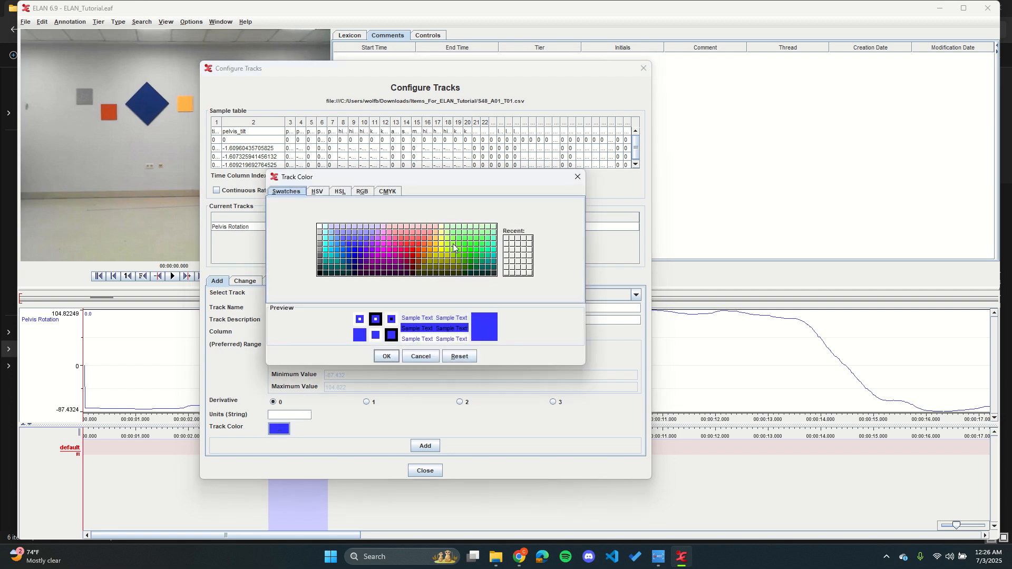
{"action": "left_click", "coordinate": [434, 245]}
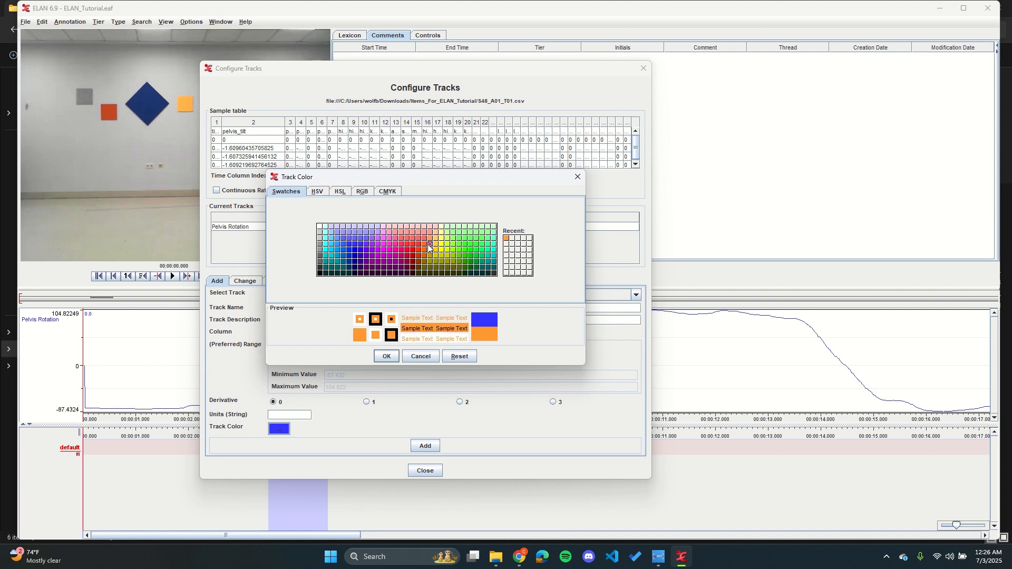
{"action": "left_click", "coordinate": [386, 356]}
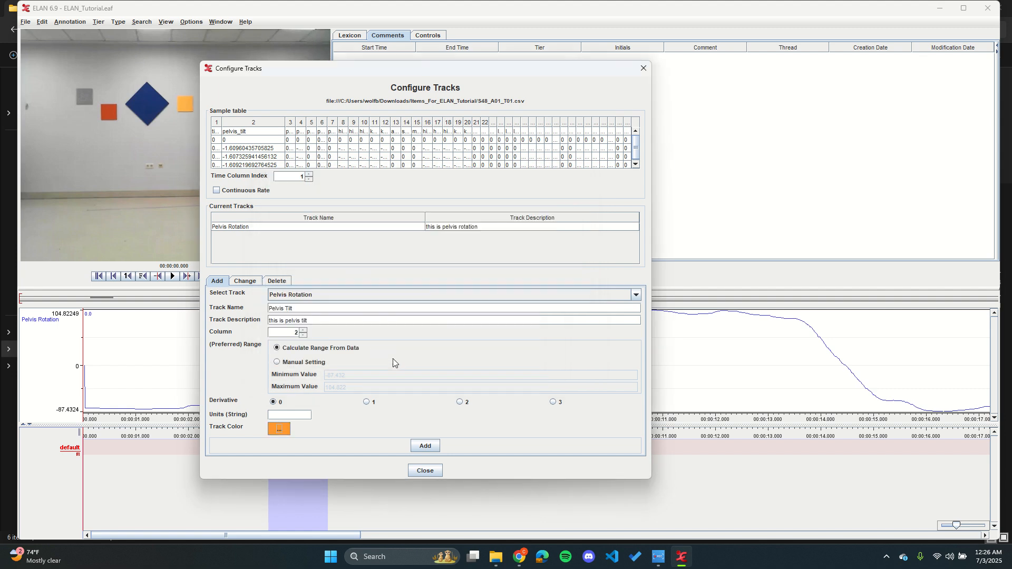
{"action": "left_click", "coordinate": [436, 449]}
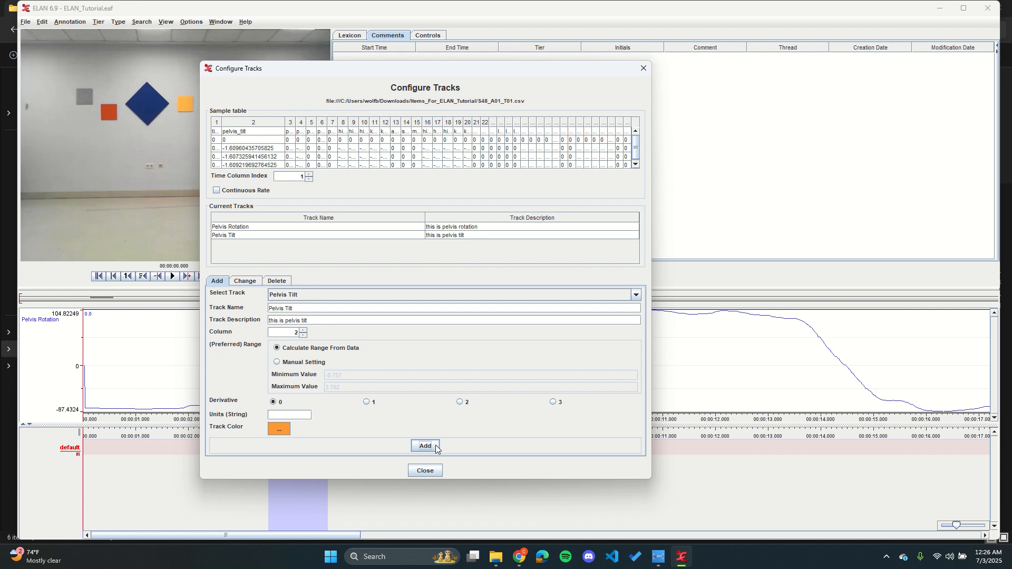
{"action": "left_click", "coordinate": [435, 470]}
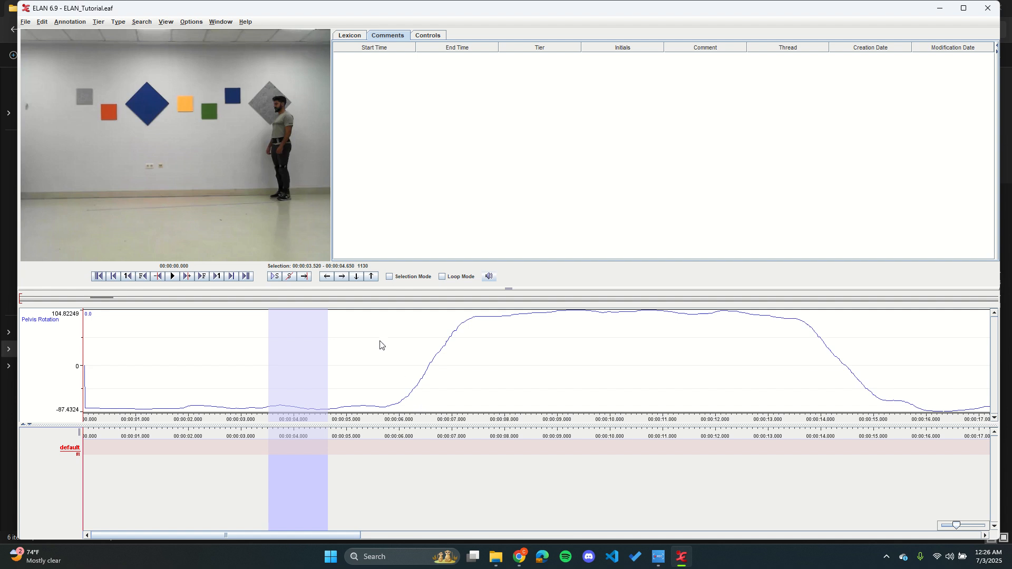
Step: Add a second track panel to the time series viewer and display the Pelvis Tilt track in it
{"action": "right_click", "coordinate": [369, 358]}
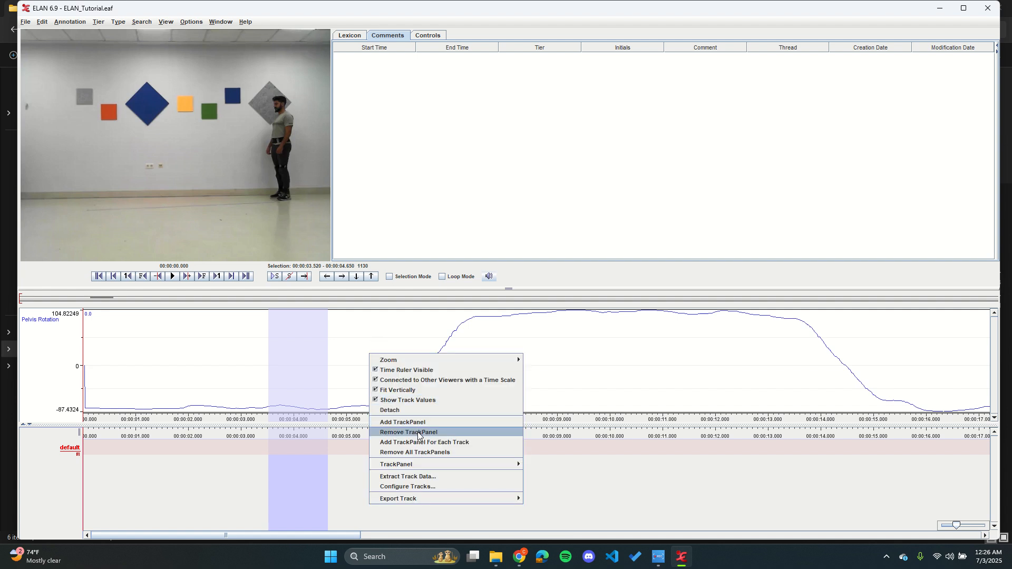
{"action": "mouse_move", "coordinate": [418, 464]}
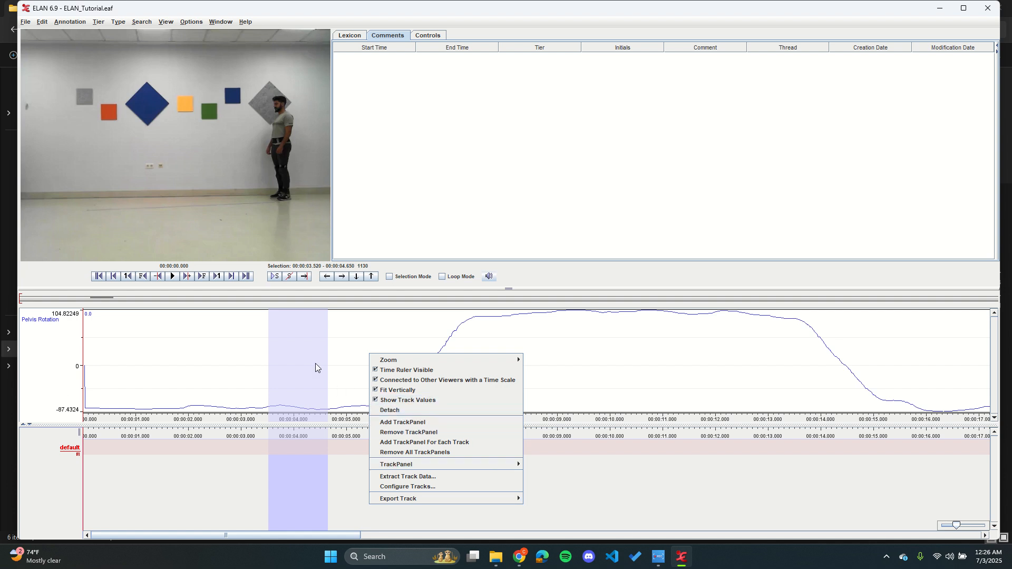
{"action": "left_click", "coordinate": [441, 422]}
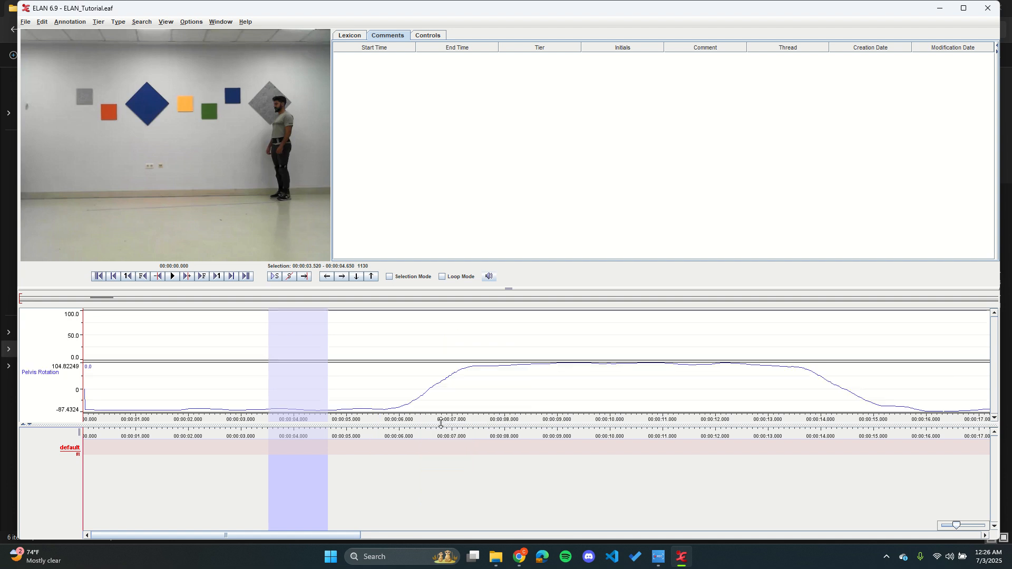
{"action": "right_click", "coordinate": [412, 334]}
{"action": "mouse_move", "coordinate": [463, 444]}
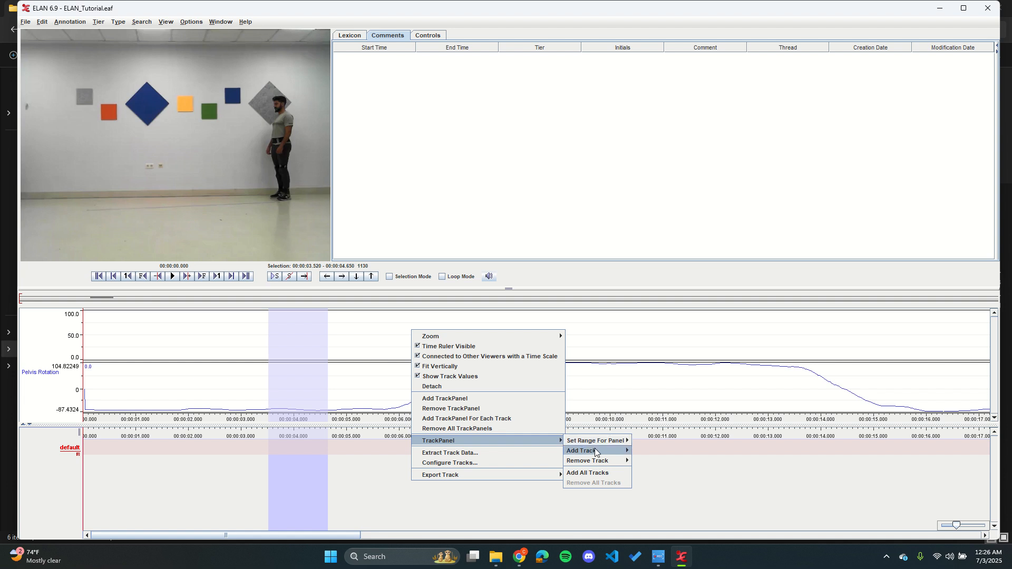
{"action": "mouse_move", "coordinate": [599, 454]}
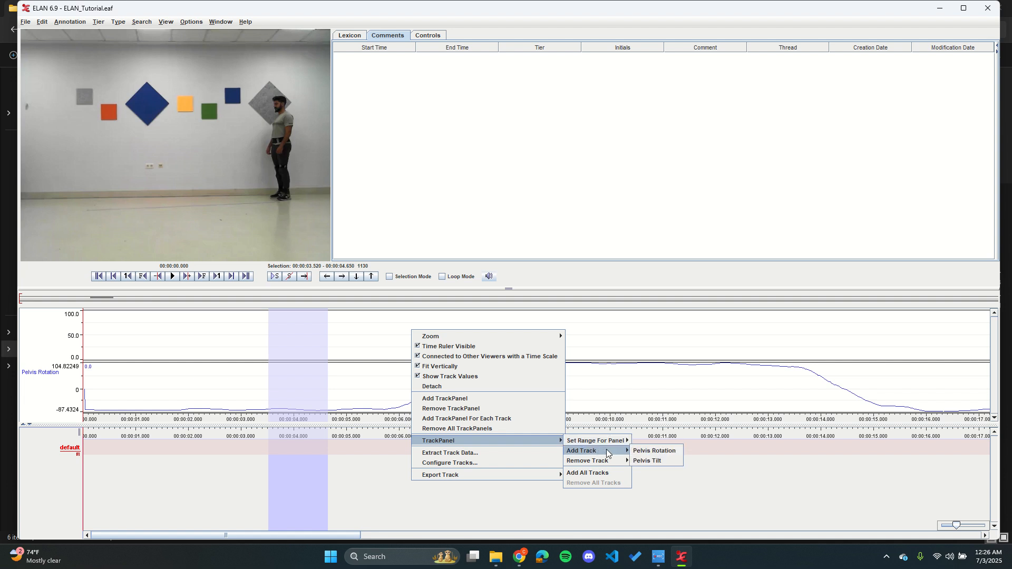
{"action": "left_click", "coordinate": [656, 461]}
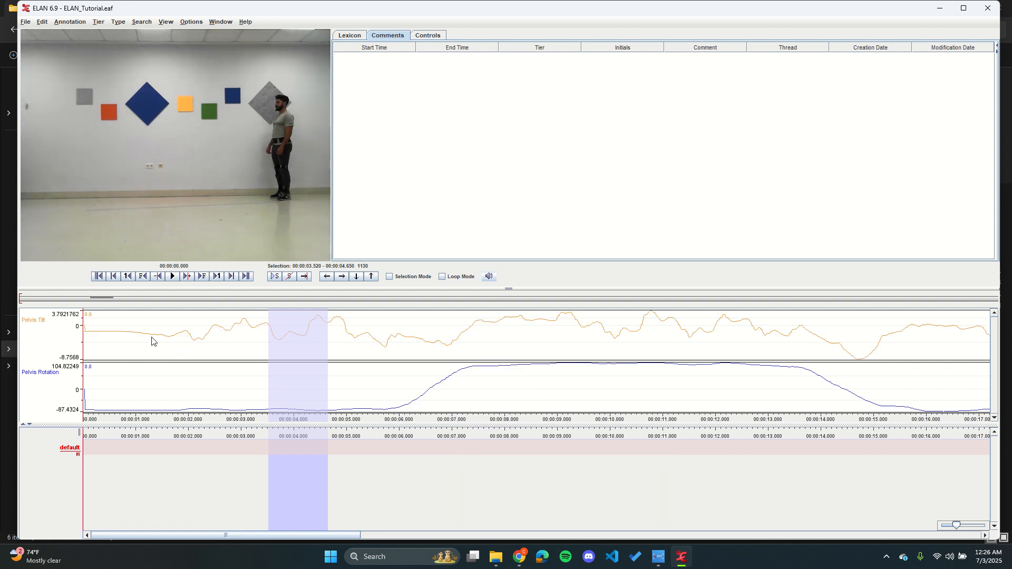
Step: Move the playhead to about 1.96 s and add two more empty track panels to the time series viewer
{"action": "left_click_drag", "start_coordinate": [142, 340], "coordinate": [209, 340]}
{"action": "left_click", "coordinate": [187, 333]}
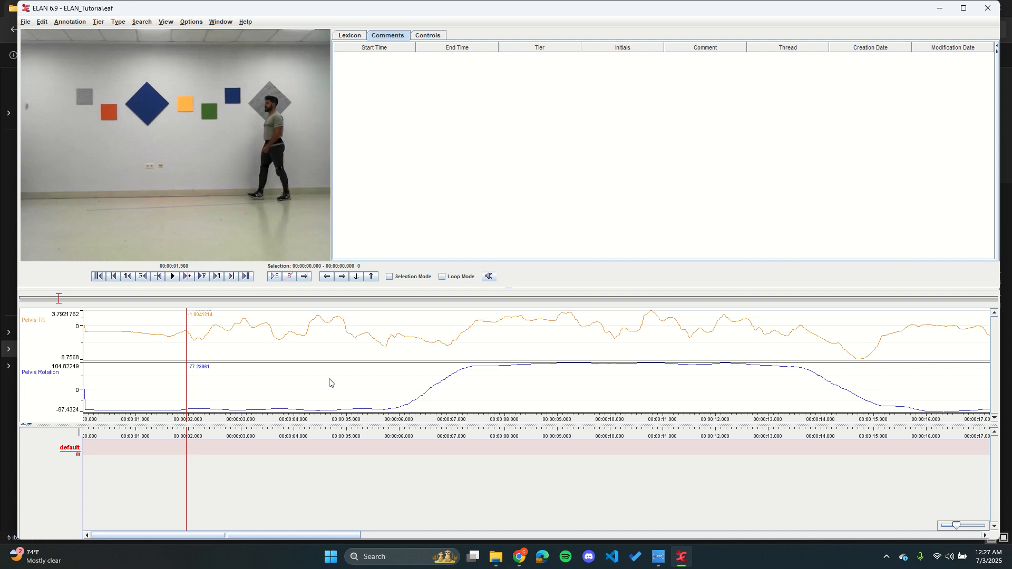
{"action": "right_click", "coordinate": [333, 337]}
{"action": "left_click", "coordinate": [396, 404]}
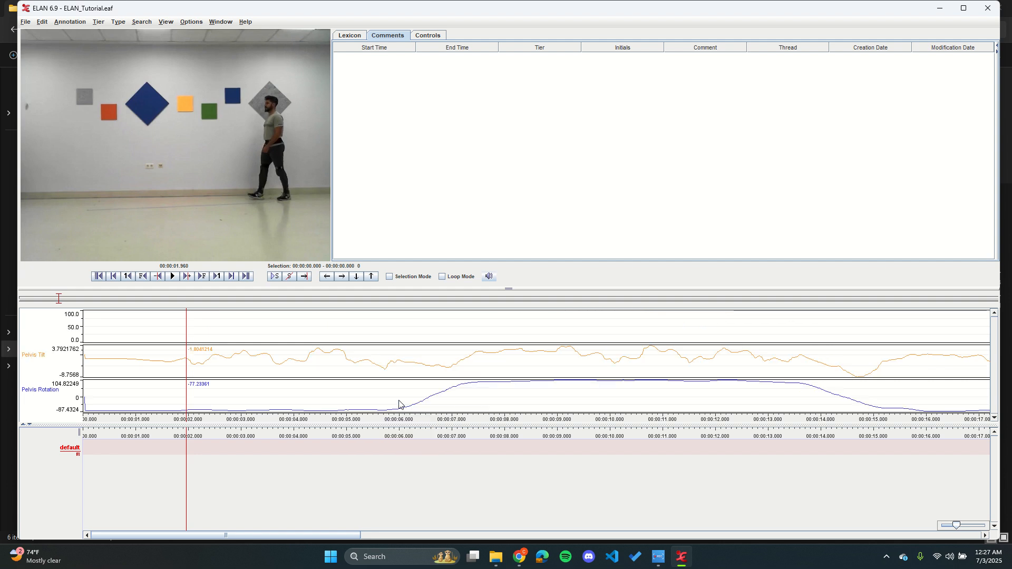
{"action": "right_click", "coordinate": [346, 323]}
{"action": "left_click", "coordinate": [380, 390]}
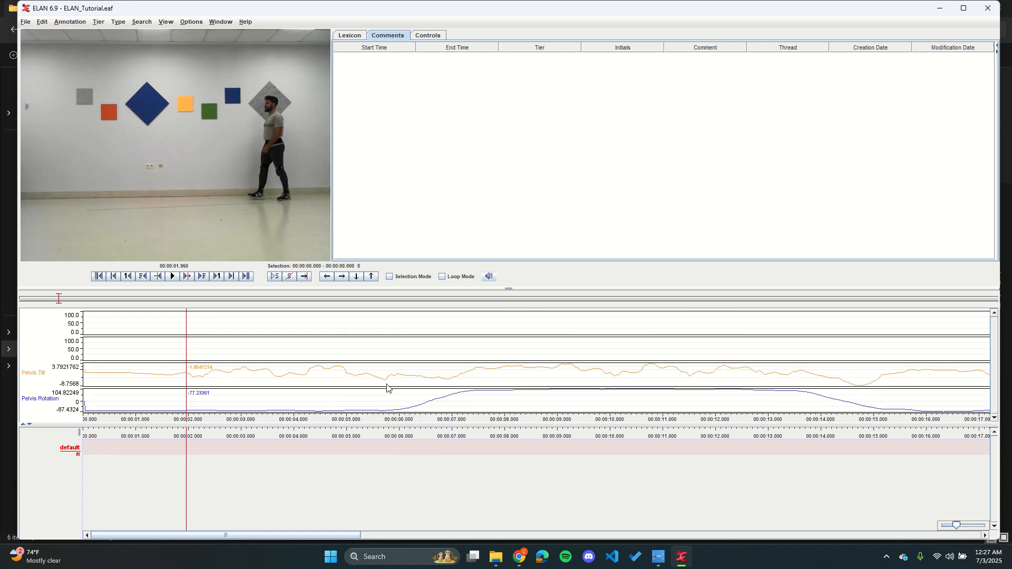
Step: Remove one empty track panel from the time series viewer and create a separate track panel for each track
{"action": "right_click", "coordinate": [385, 349]}
{"action": "left_click", "coordinate": [422, 426]}
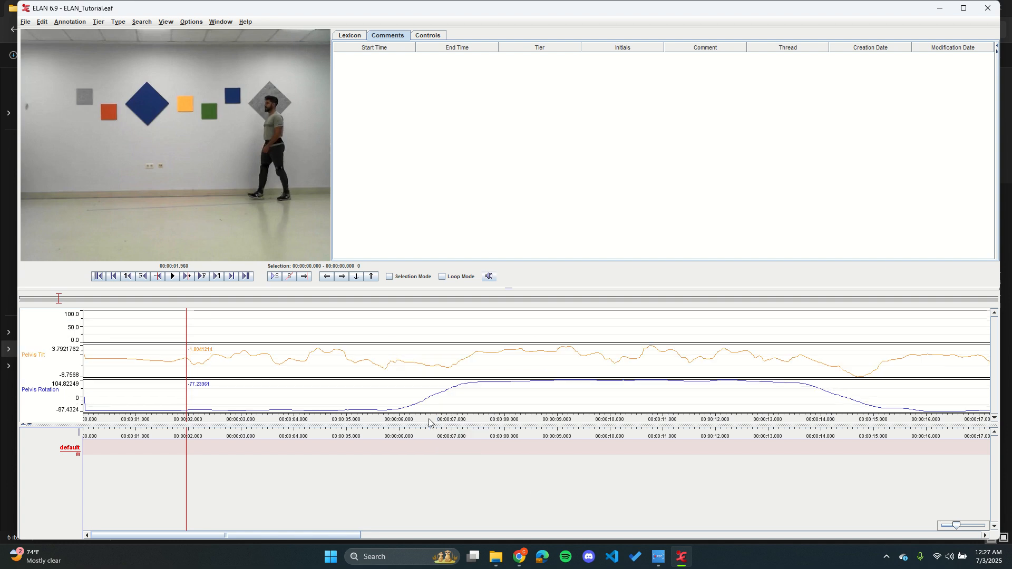
{"action": "right_click", "coordinate": [320, 327]}
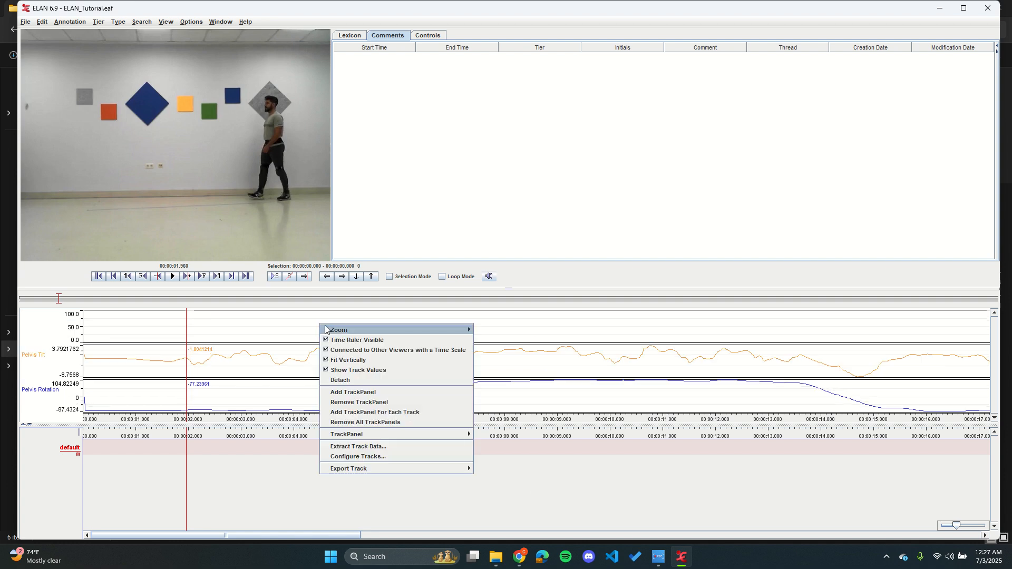
{"action": "left_click", "coordinate": [360, 414]}
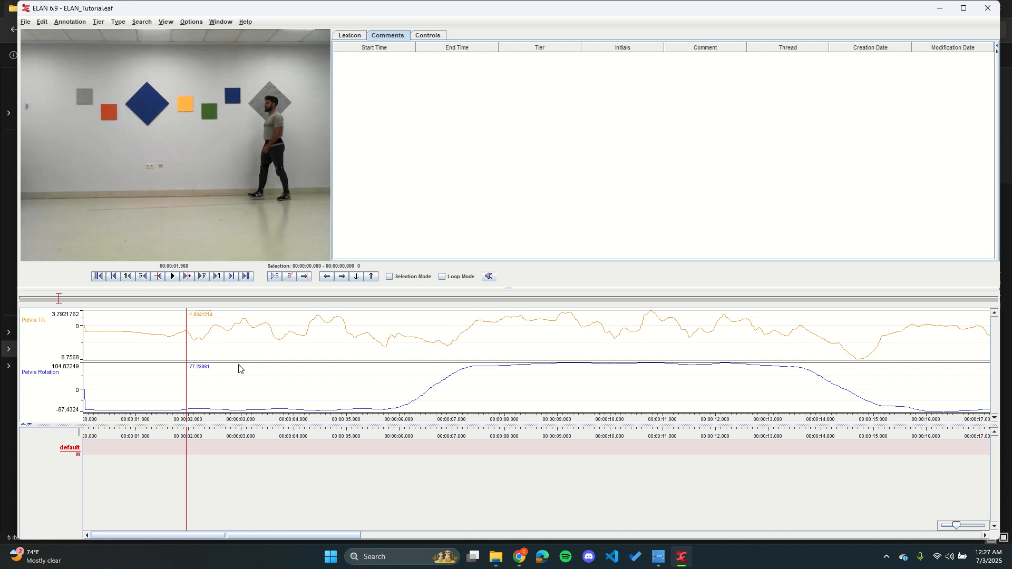
Step: Add the Pelvis Tilt track to the Pelvis Rotation panel and enlarge the time series viewer's height
{"action": "right_click", "coordinate": [352, 389]}
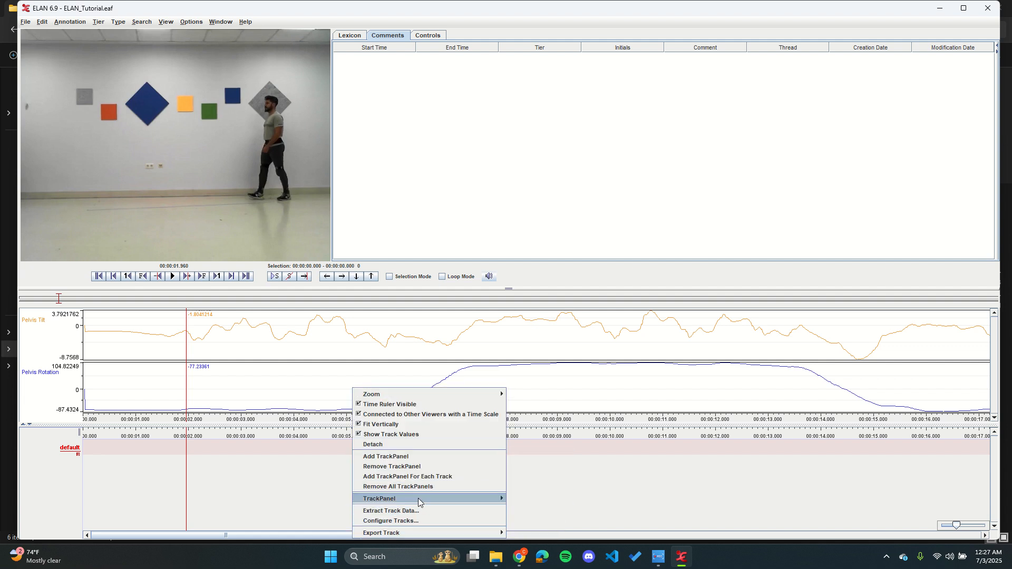
{"action": "mouse_move", "coordinate": [422, 500]}
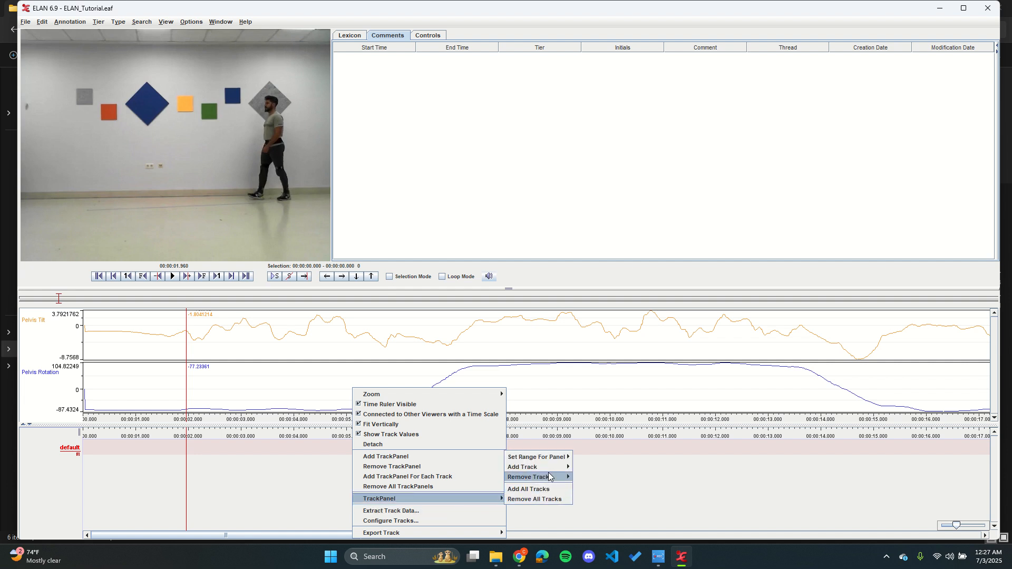
{"action": "mouse_move", "coordinate": [552, 466]}
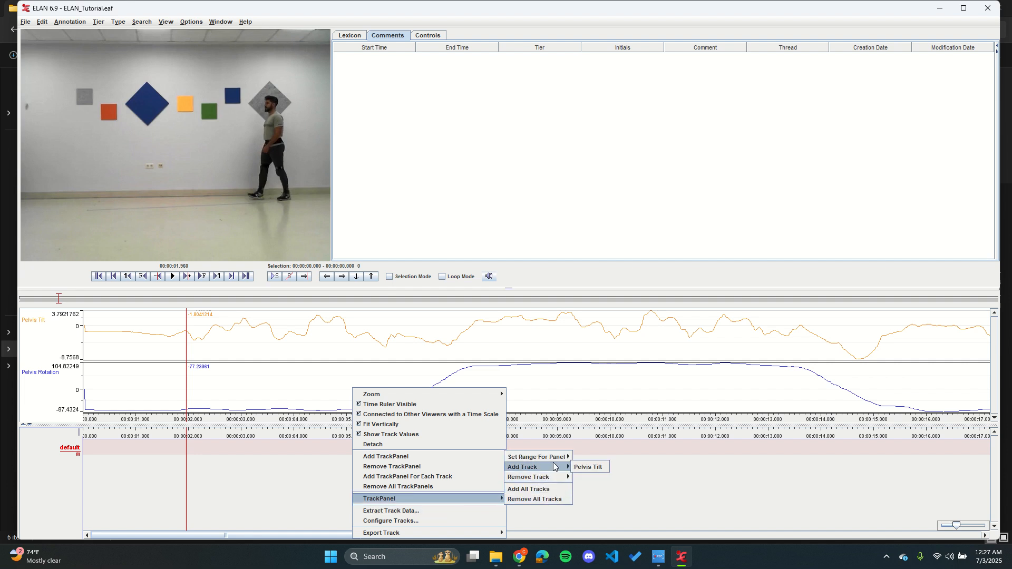
{"action": "left_click", "coordinate": [608, 469]}
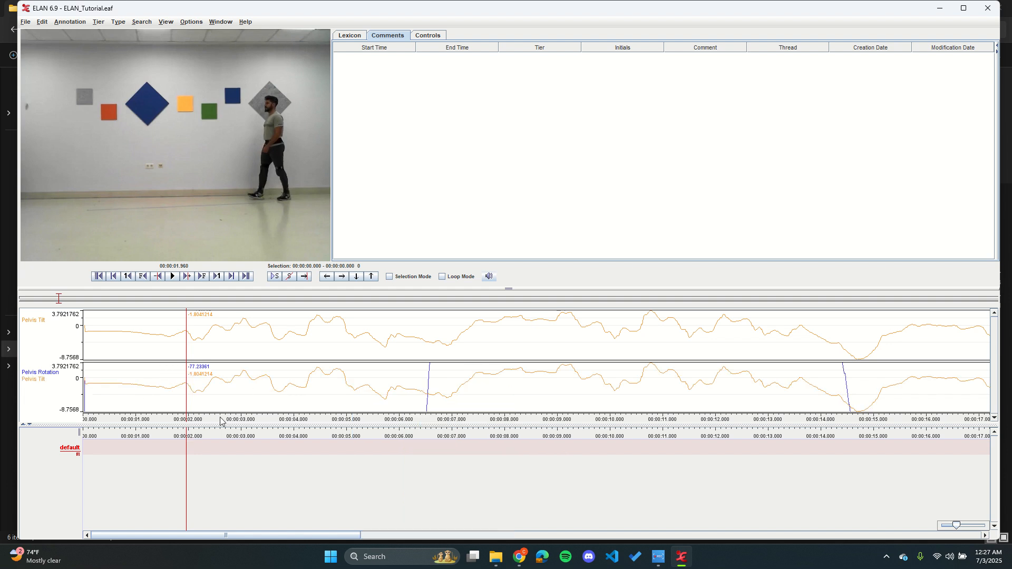
{"action": "left_click_drag", "start_coordinate": [241, 425], "coordinate": [261, 450]}
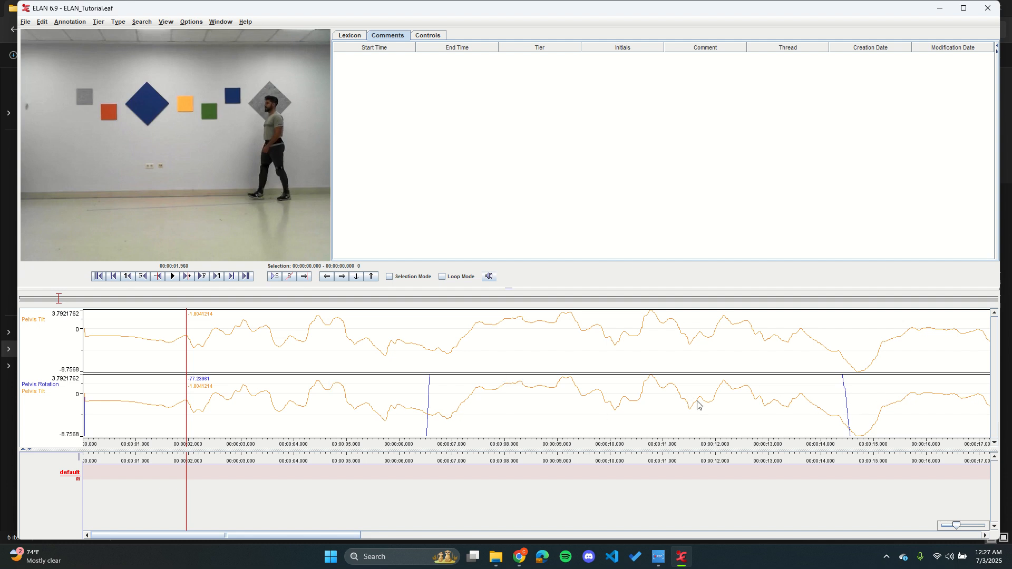
Step: Remove the Pelvis Tilt track from the panel it shares with Pelvis Rotation
{"action": "right_click", "coordinate": [319, 395]}
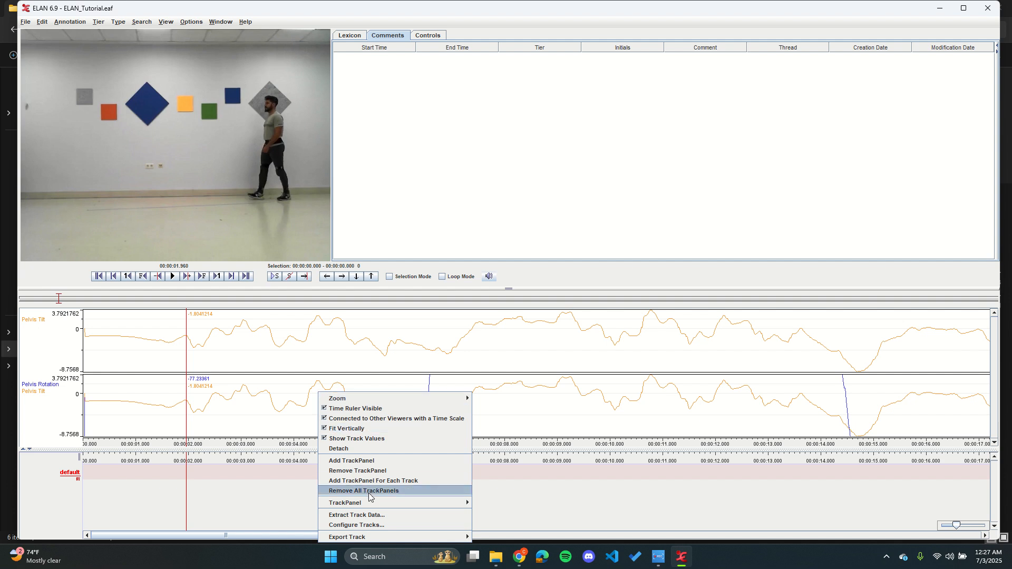
{"action": "mouse_move", "coordinate": [384, 502]}
{"action": "mouse_move", "coordinate": [497, 480]}
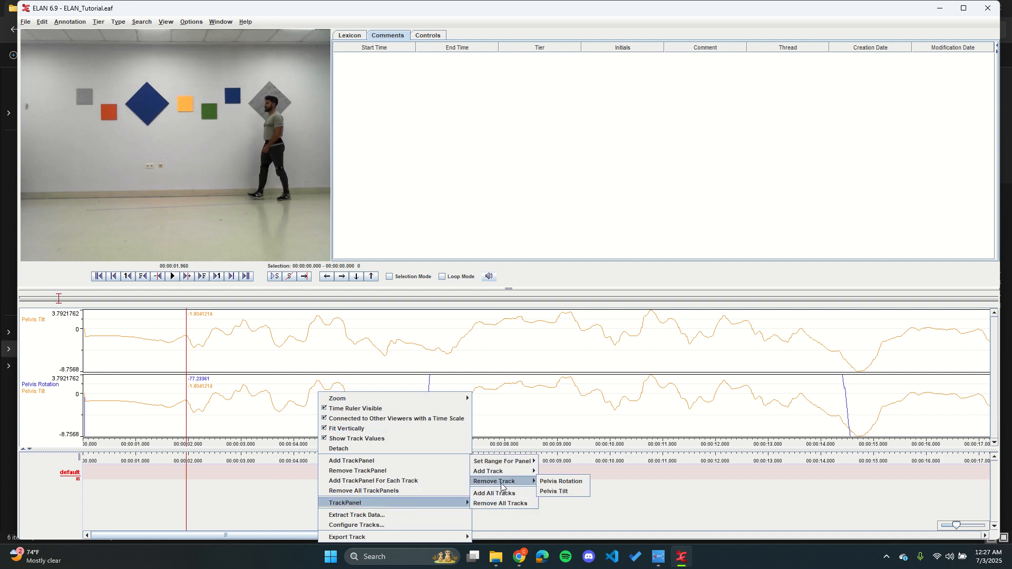
{"action": "left_click", "coordinate": [562, 492]}
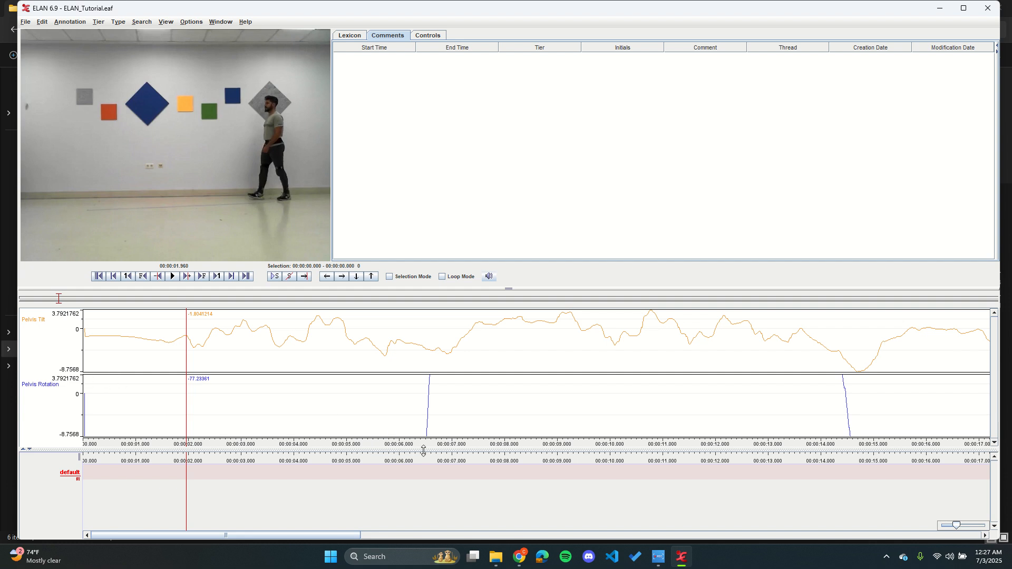
Step: Return the playhead to the start of the video and recreate one track panel for each track
{"action": "right_click", "coordinate": [411, 409]}
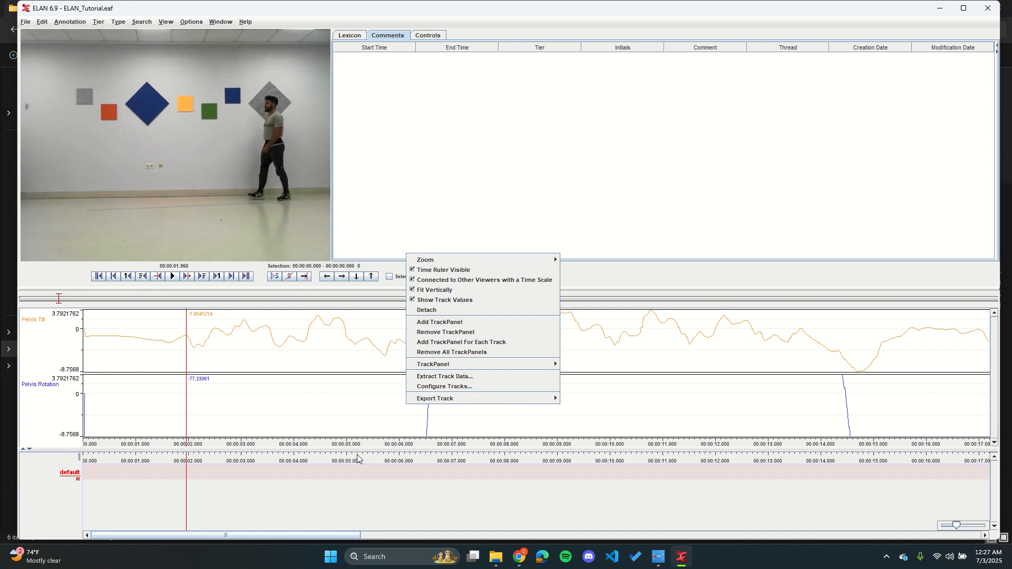
{"action": "left_click", "coordinate": [364, 492]}
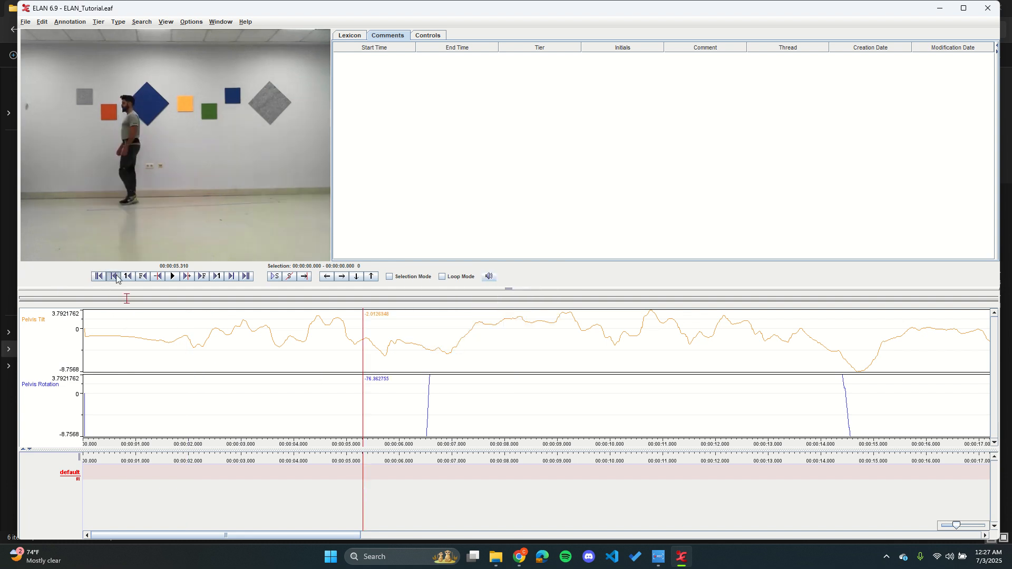
{"action": "left_click", "coordinate": [113, 276]}
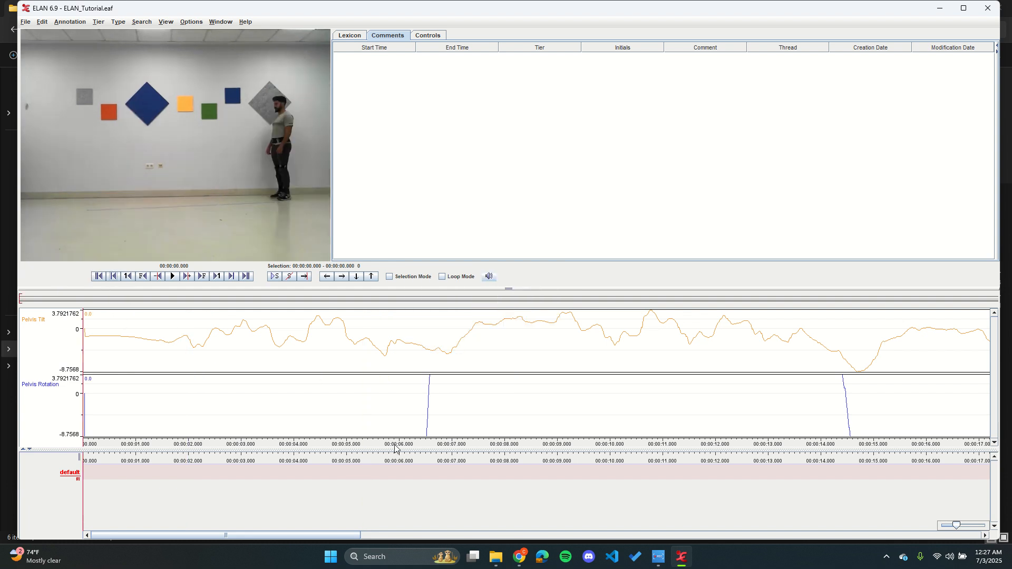
{"action": "right_click", "coordinate": [442, 400]}
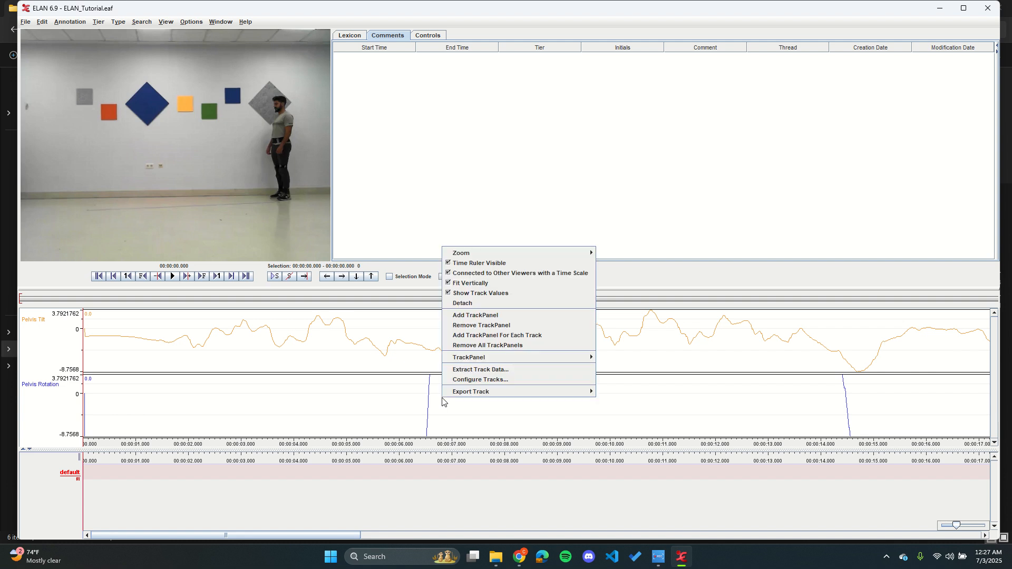
{"action": "left_click", "coordinate": [498, 335]}
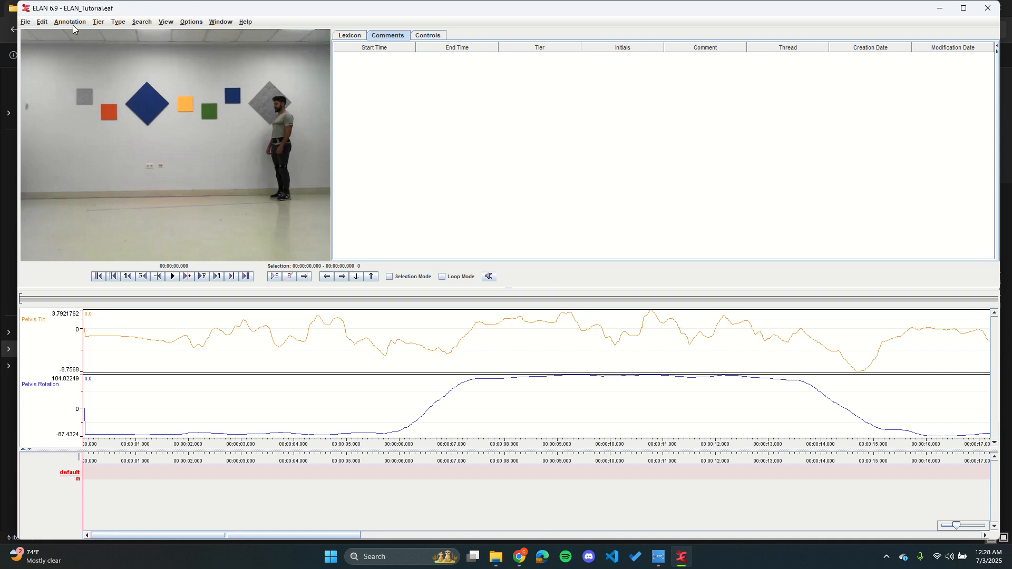
Step: Create a controlled vocabulary named Movement
{"action": "left_click", "coordinate": [41, 22]}
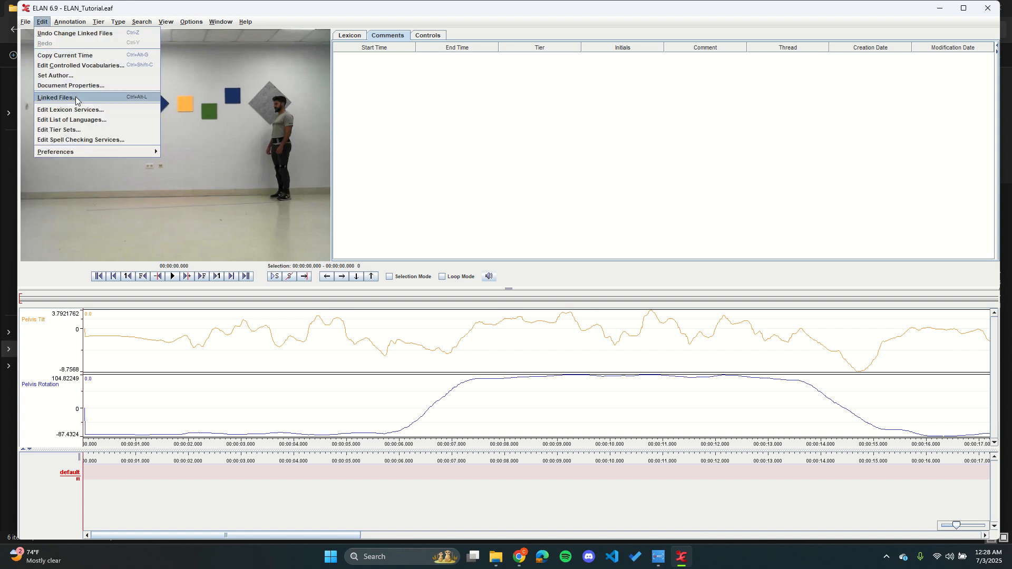
{"action": "left_click", "coordinate": [109, 64]}
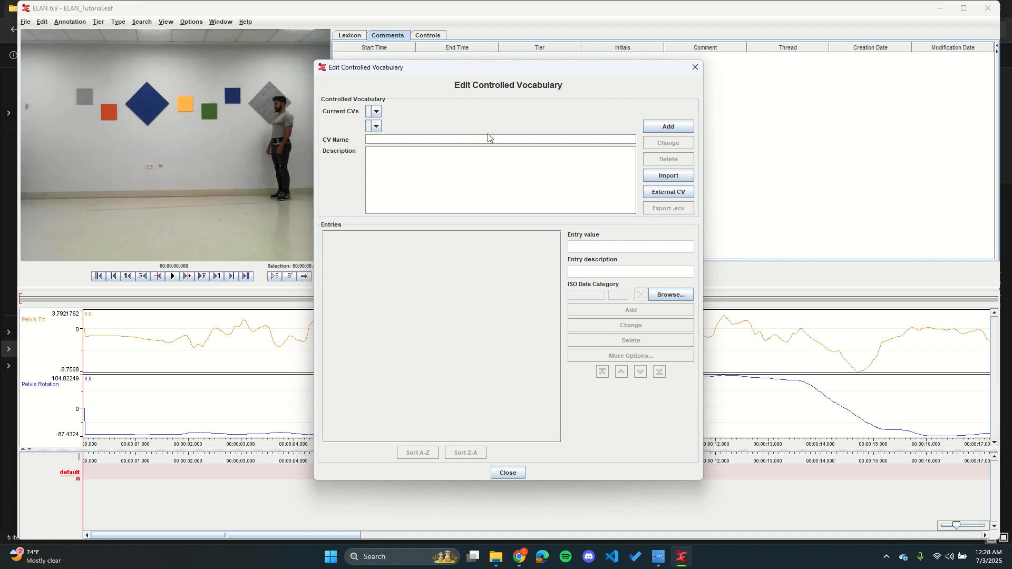
{"action": "type", "text": "Movement"}
{"action": "left_click", "coordinate": [683, 128]}
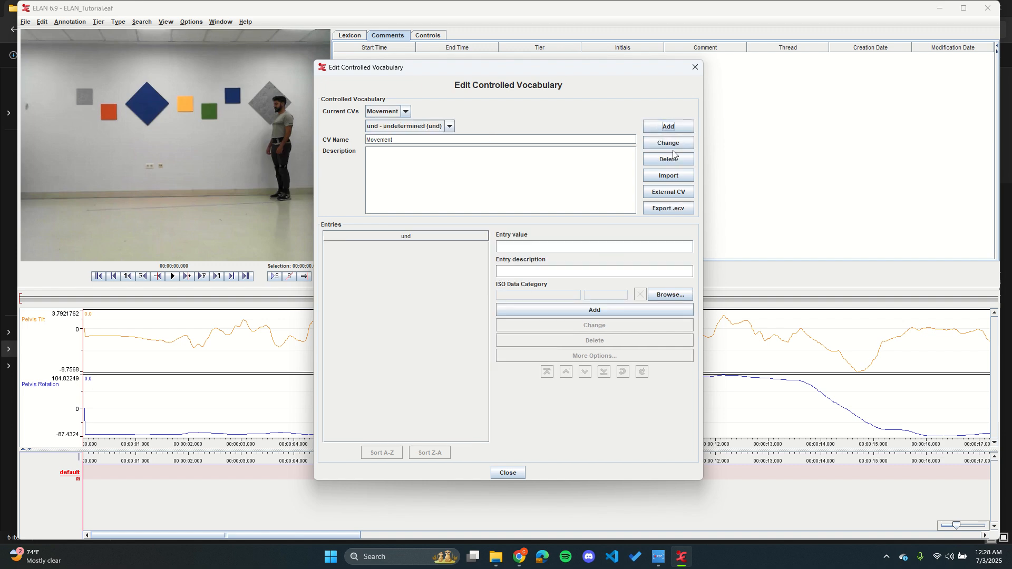
Step: Add the entries Rotation and Head Nod to the Movement vocabulary and close the vocabulary editor
{"action": "left_click", "coordinate": [560, 247]}
{"action": "type", "text": "Rotation"}
{"action": "left_click", "coordinate": [588, 310]}
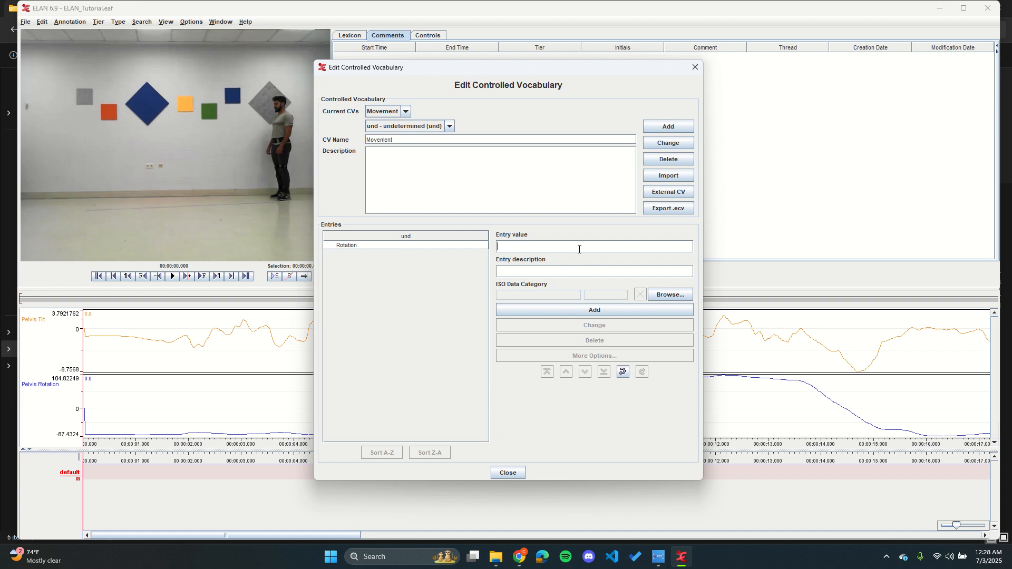
{"action": "type", "text": "Head Nod"}
{"action": "left_click", "coordinate": [624, 307]}
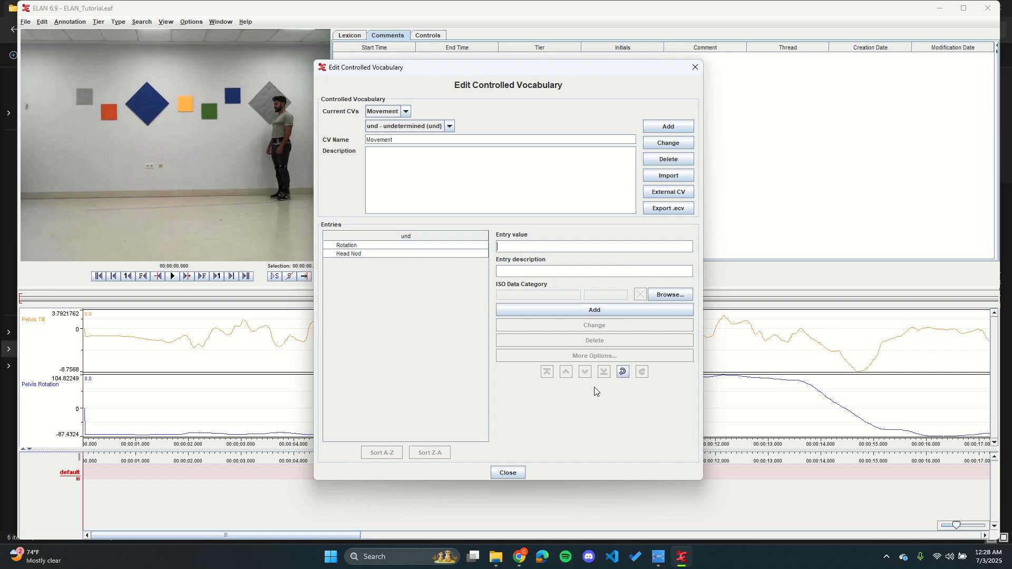
{"action": "left_click", "coordinate": [509, 472]}
Step: Add a tier type named Movement that uses the Movement controlled vocabulary, with no stereotype
{"action": "left_click", "coordinate": [119, 21]}
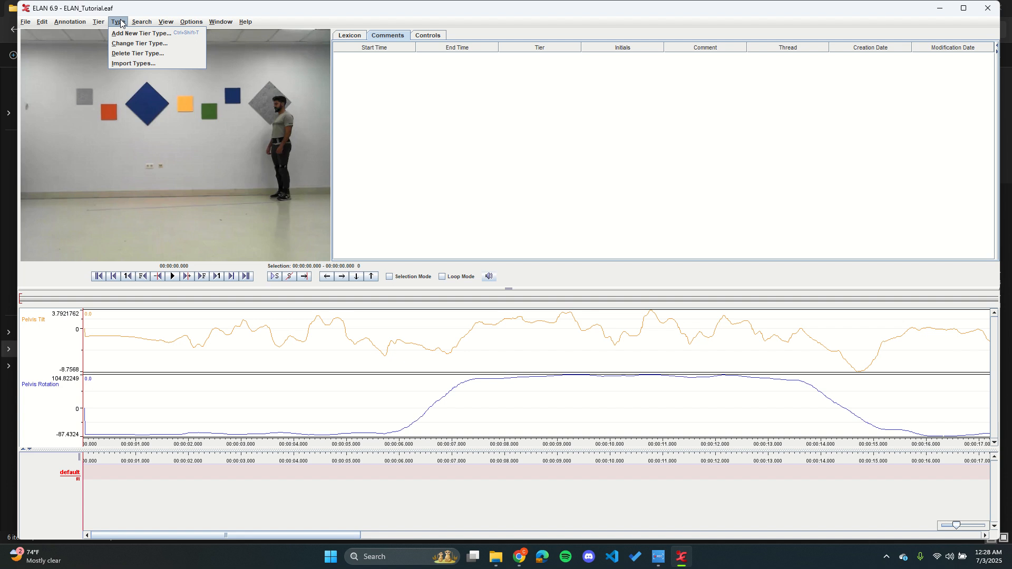
{"action": "left_click", "coordinate": [131, 33]}
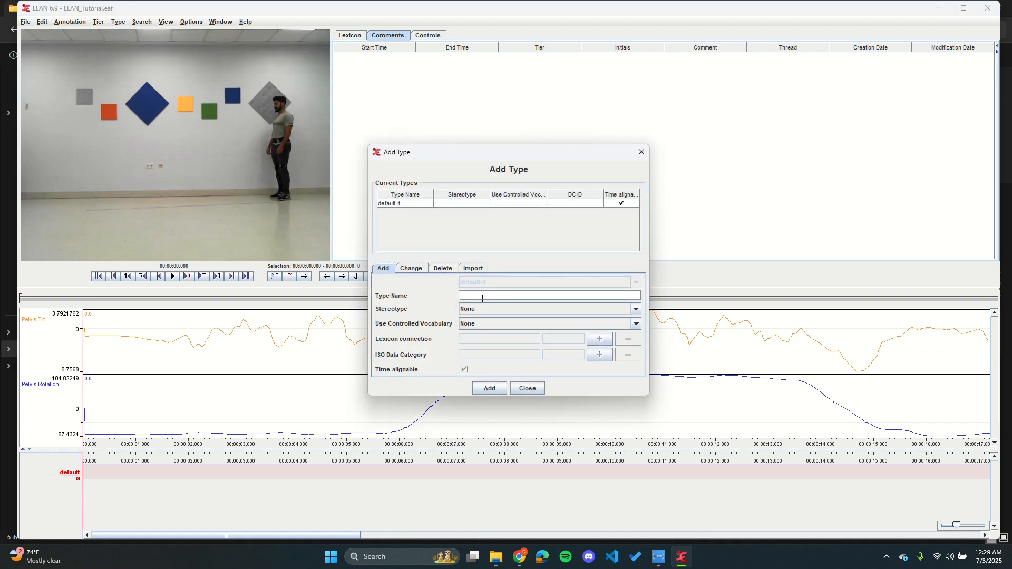
{"action": "type", "text": "Movement"}
{"action": "left_click", "coordinate": [491, 322]}
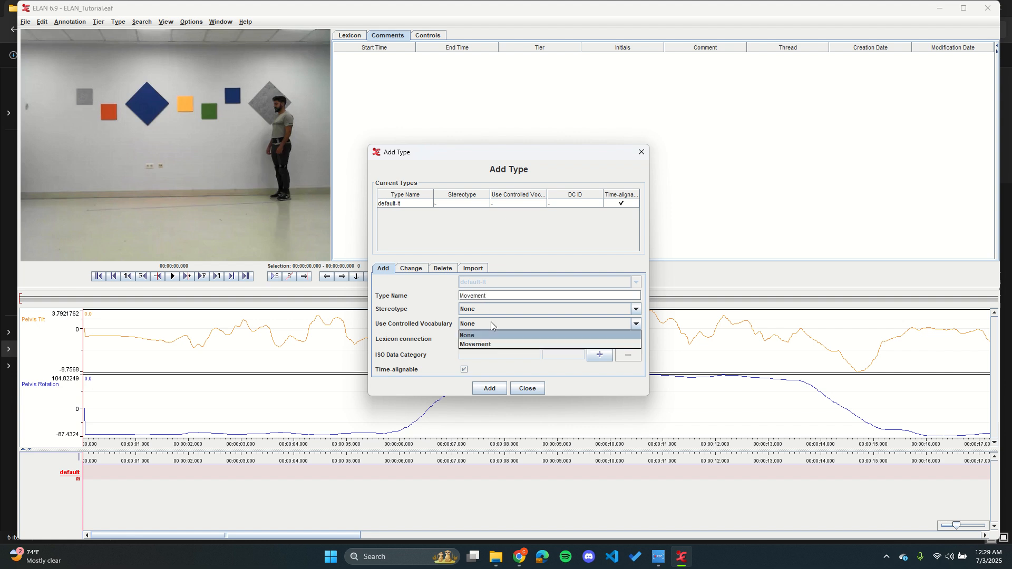
{"action": "left_click", "coordinate": [488, 341]}
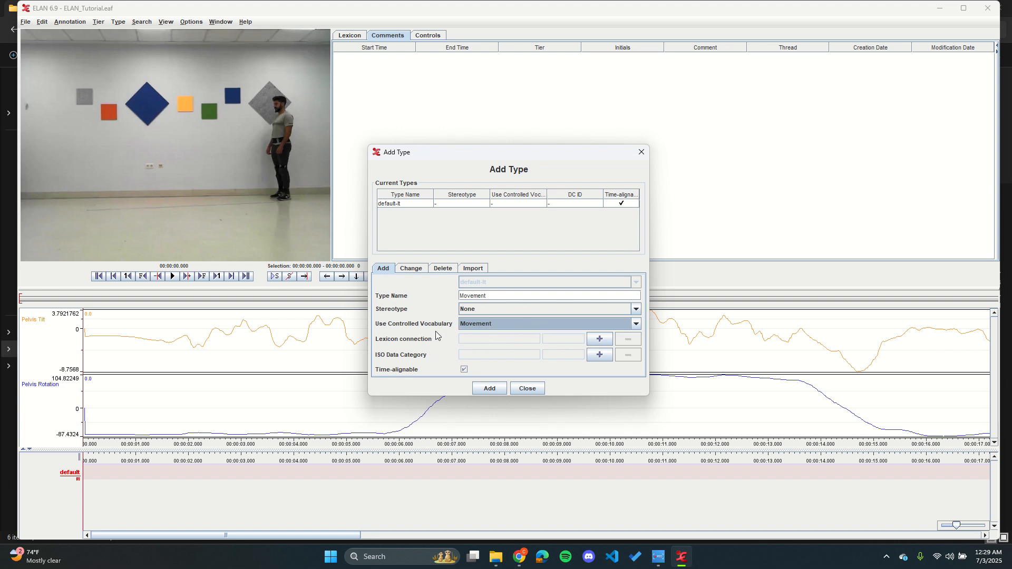
{"action": "left_click", "coordinate": [494, 389]}
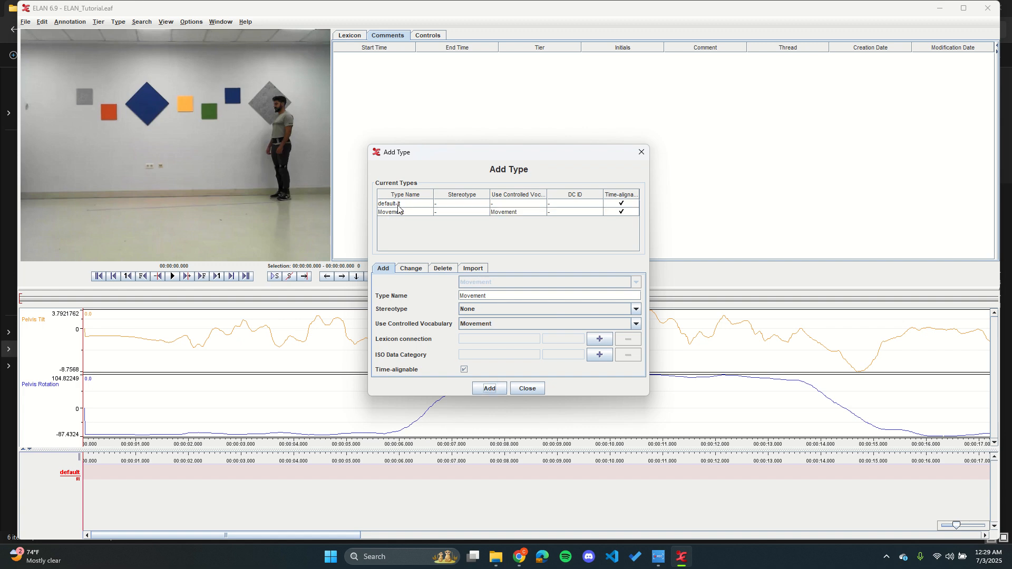
{"action": "left_click", "coordinate": [541, 388]}
Step: Add a tier named Person_Movement of type Movement, filling in the participant's name and the annotator
{"action": "left_click", "coordinate": [99, 23]}
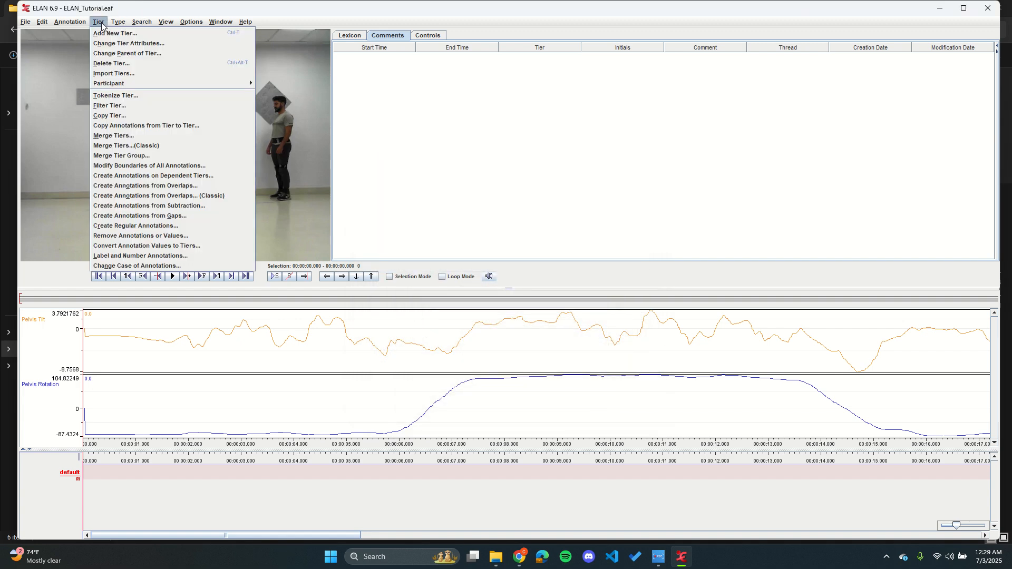
{"action": "left_click", "coordinate": [168, 32]}
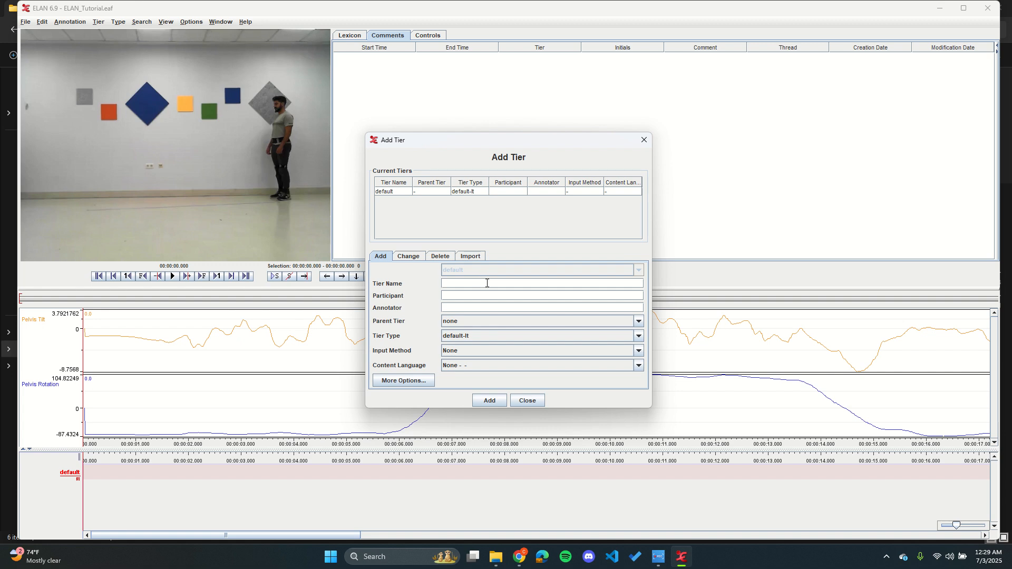
{"action": "type", "text": "Person_Movement"}
{"action": "left_click", "coordinate": [538, 297]}
{"action": "left_click", "coordinate": [486, 335]}
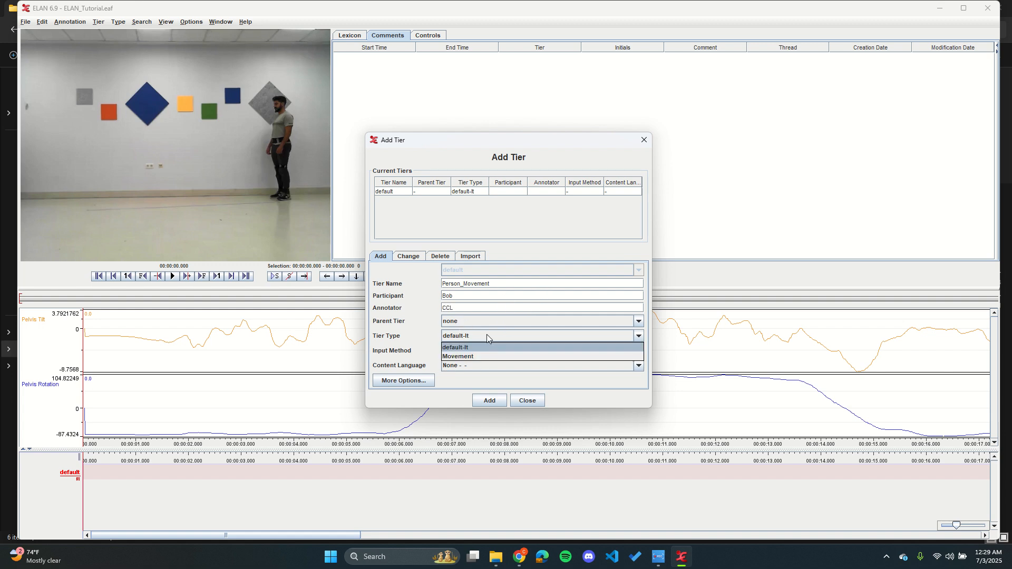
{"action": "left_click", "coordinate": [457, 357]}
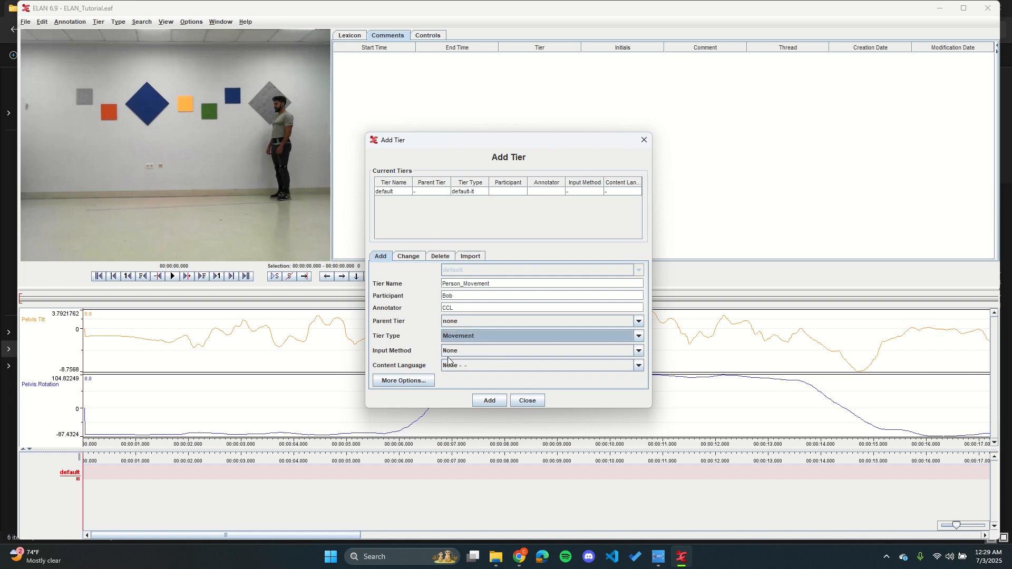
{"action": "left_click", "coordinate": [489, 400]}
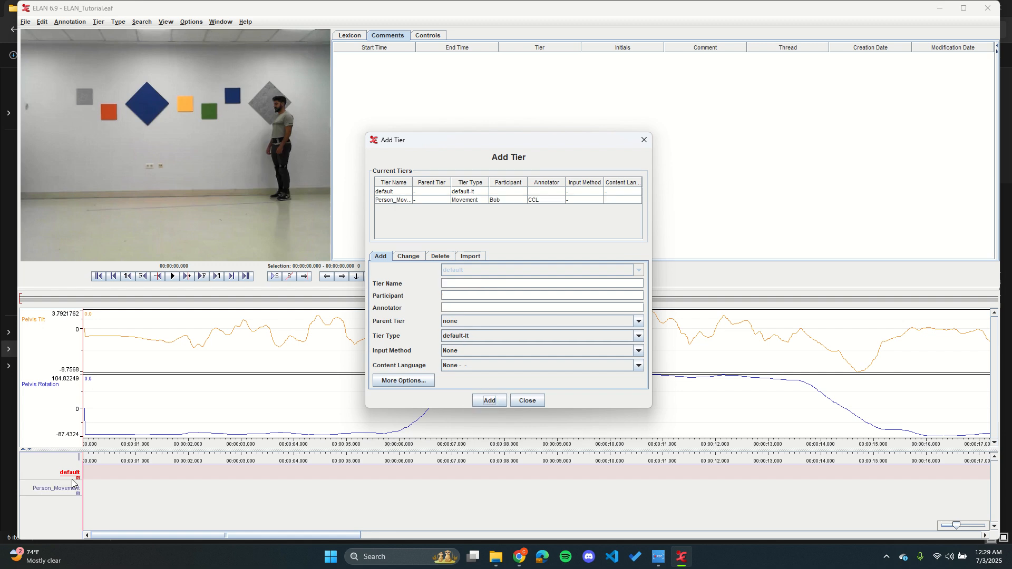
{"action": "left_click", "coordinate": [529, 400]}
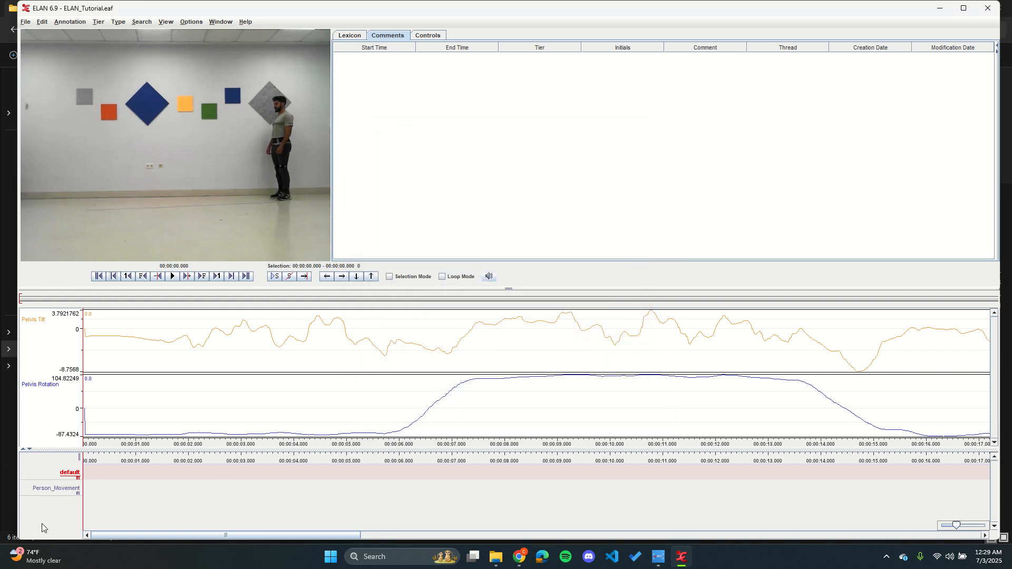
Step: Delete the default tier from the document, leaving the tier dialog closed
{"action": "left_click", "coordinate": [96, 486]}
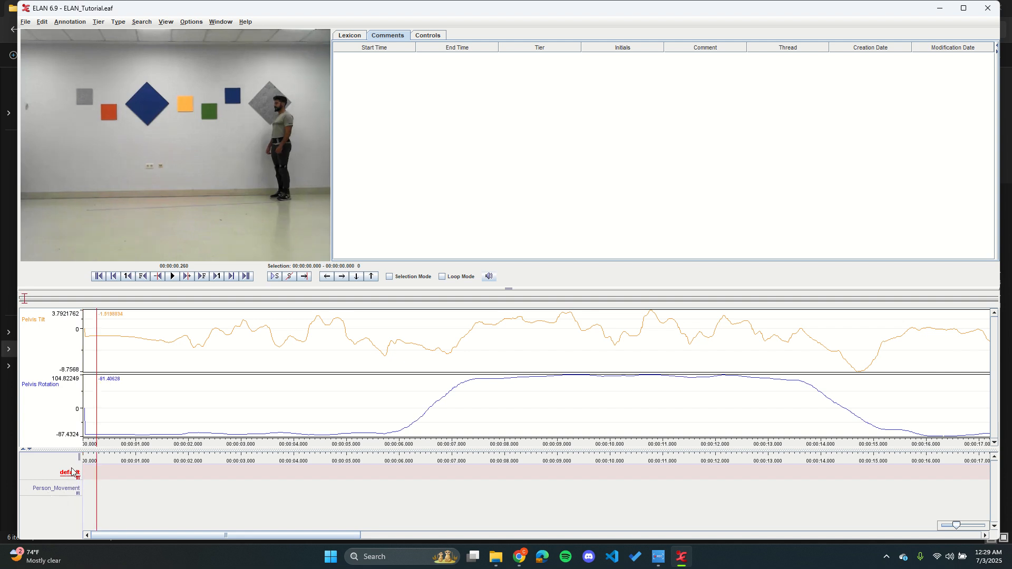
{"action": "left_click", "coordinate": [99, 22]}
{"action": "left_click", "coordinate": [132, 63]}
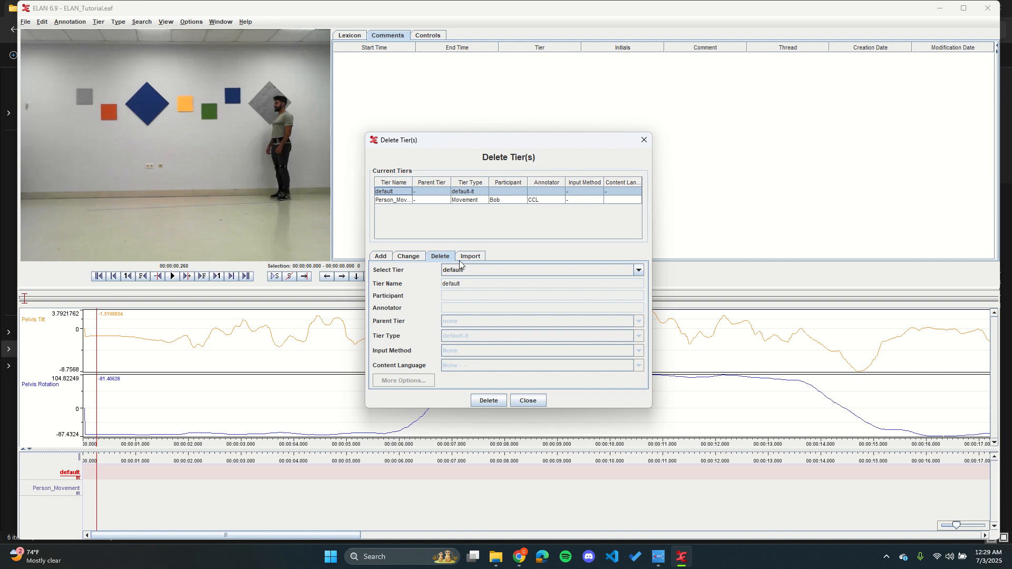
{"action": "left_click", "coordinate": [489, 401]}
{"action": "left_click", "coordinate": [495, 294]}
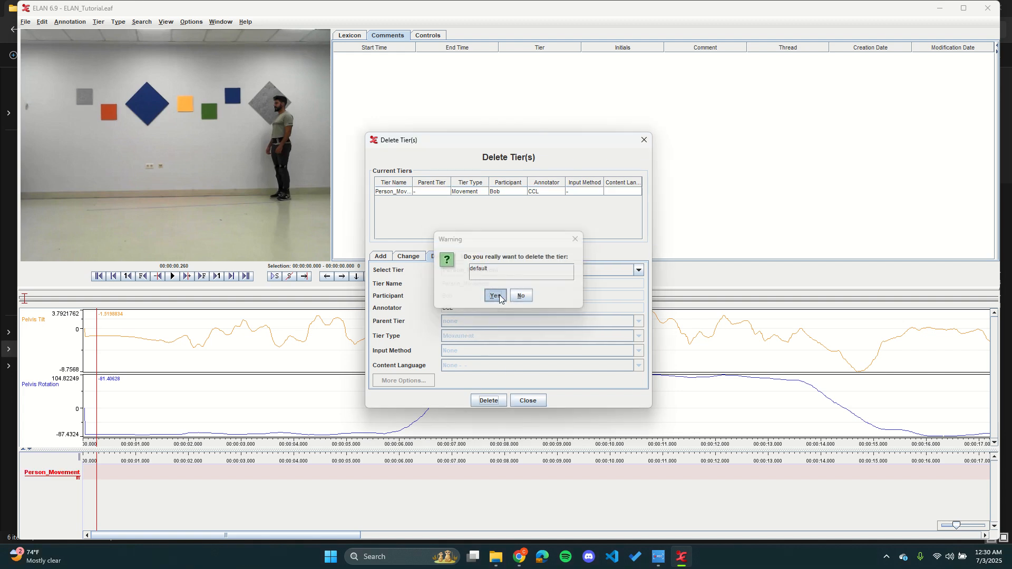
{"action": "left_click", "coordinate": [527, 400]}
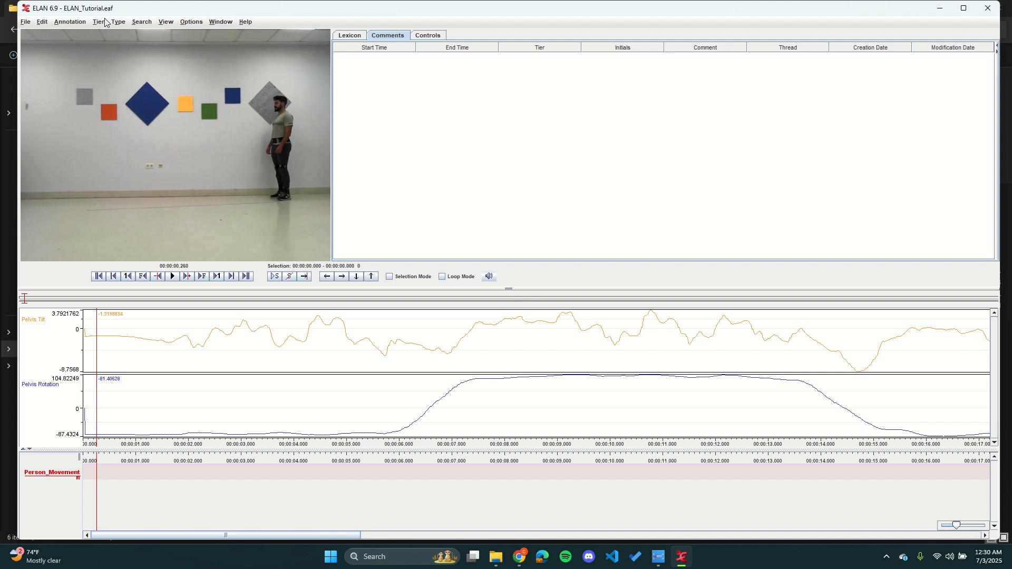
Step: Delete the default-lt tier type and close the type dialog
{"action": "left_click", "coordinate": [125, 23]}
{"action": "left_click", "coordinate": [150, 52]}
{"action": "left_click", "coordinate": [407, 204]}
{"action": "left_click", "coordinate": [489, 390]}
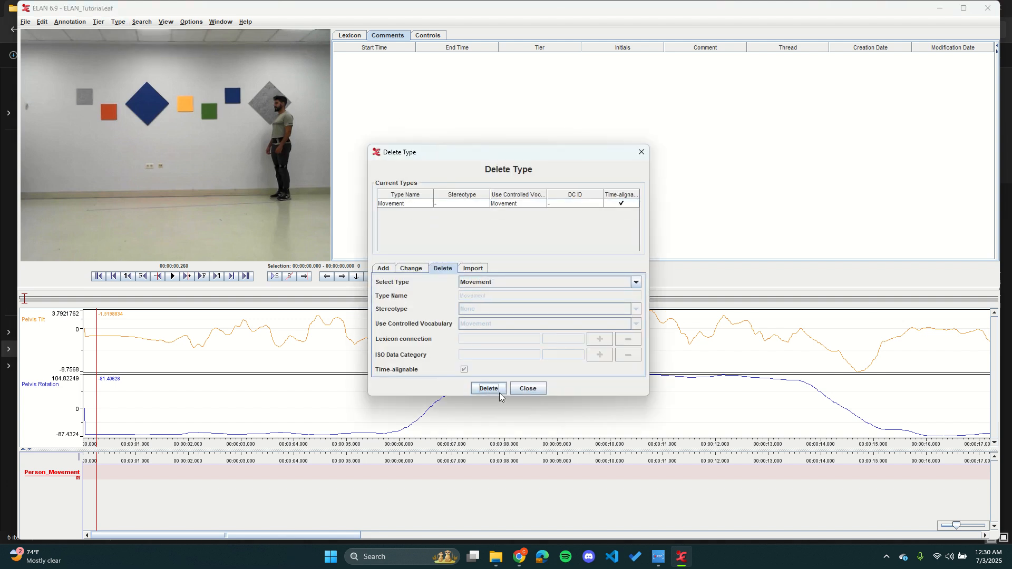
{"action": "left_click", "coordinate": [527, 387]}
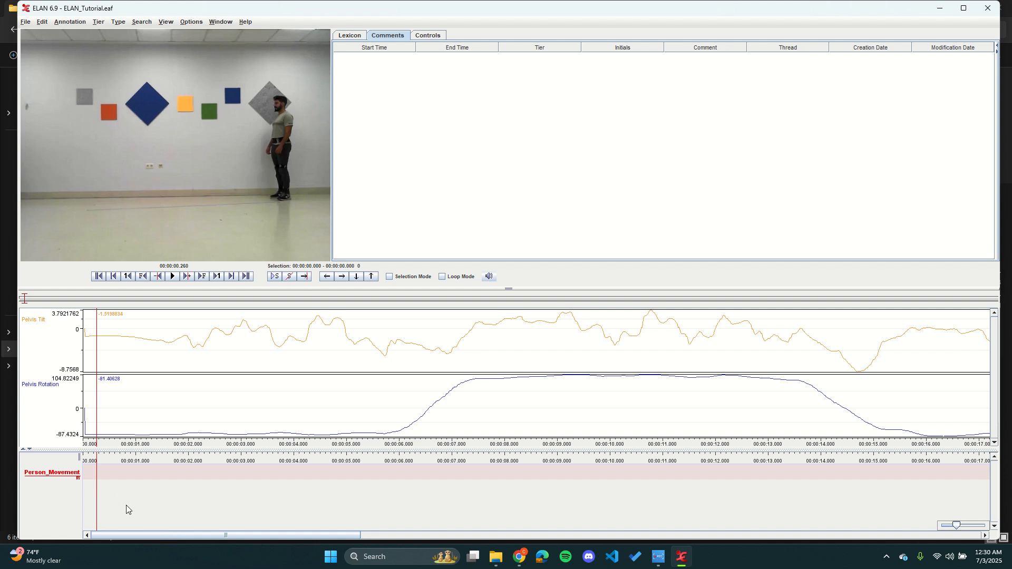
Step: Annotate the first turn, from about 5.8 to 7.2 s, as Rotation on the Person_Movement tier
{"action": "left_click", "coordinate": [93, 469]}
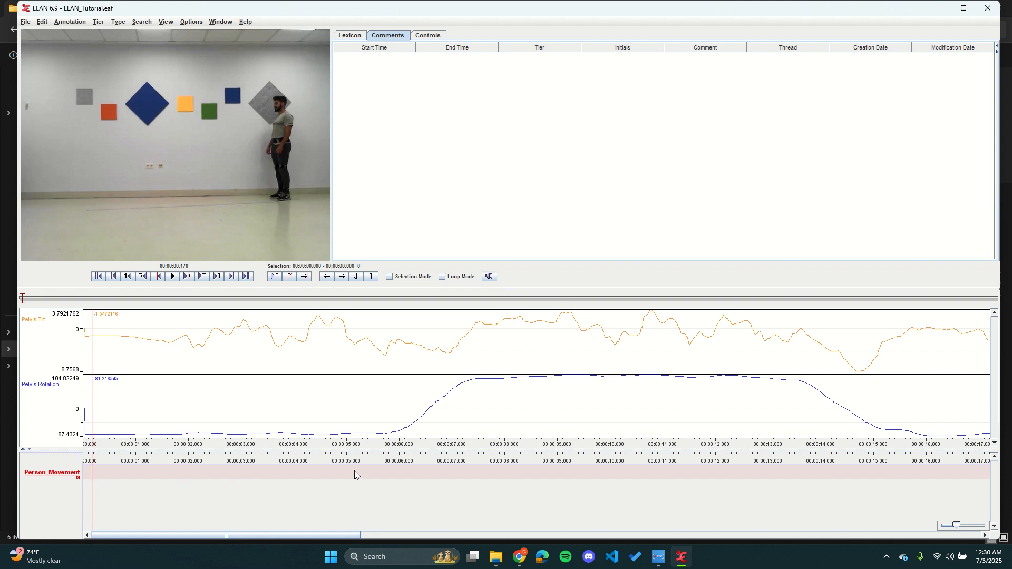
{"action": "left_click_drag", "start_coordinate": [392, 470], "coordinate": [399, 470]}
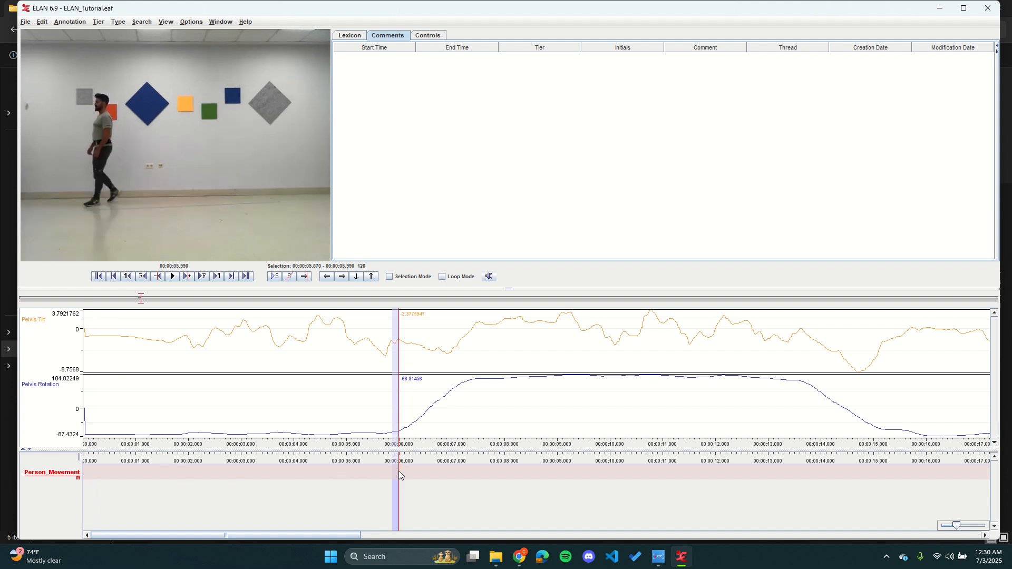
{"action": "left_click", "coordinate": [379, 477]}
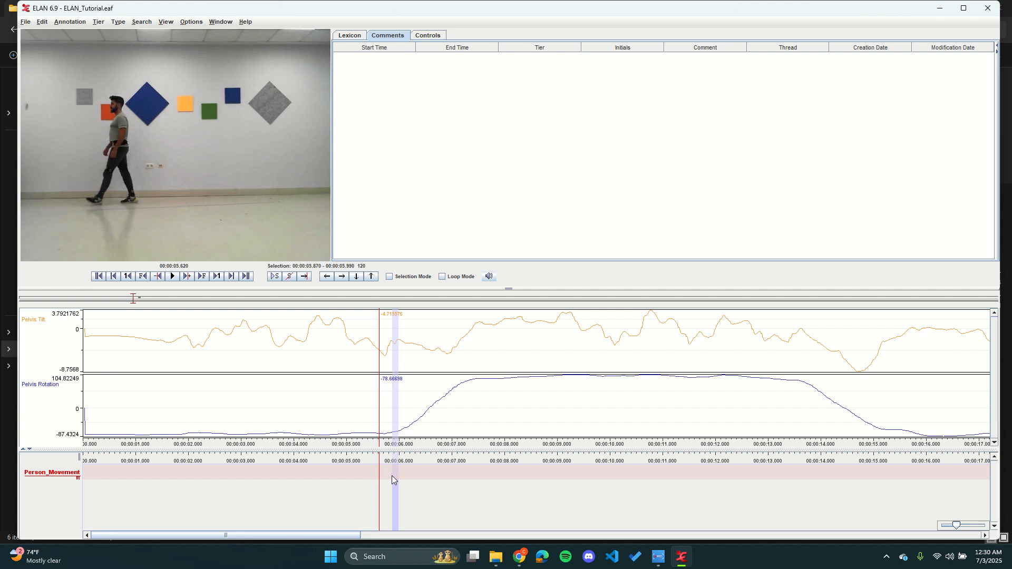
{"action": "left_click", "coordinate": [391, 475]}
{"action": "left_click_drag", "start_coordinate": [390, 475], "coordinate": [464, 466]}
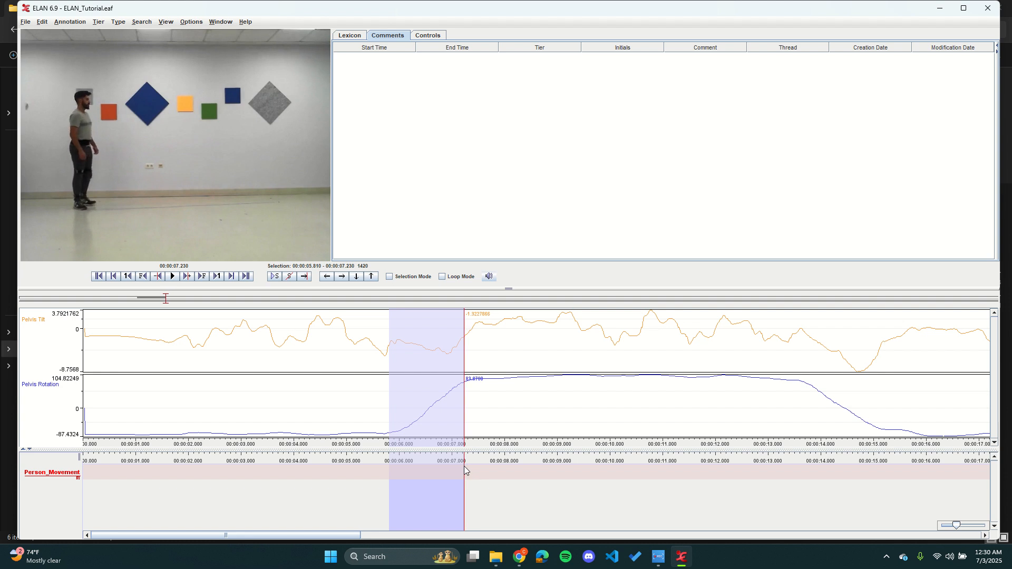
{"action": "double_click", "coordinate": [429, 470]}
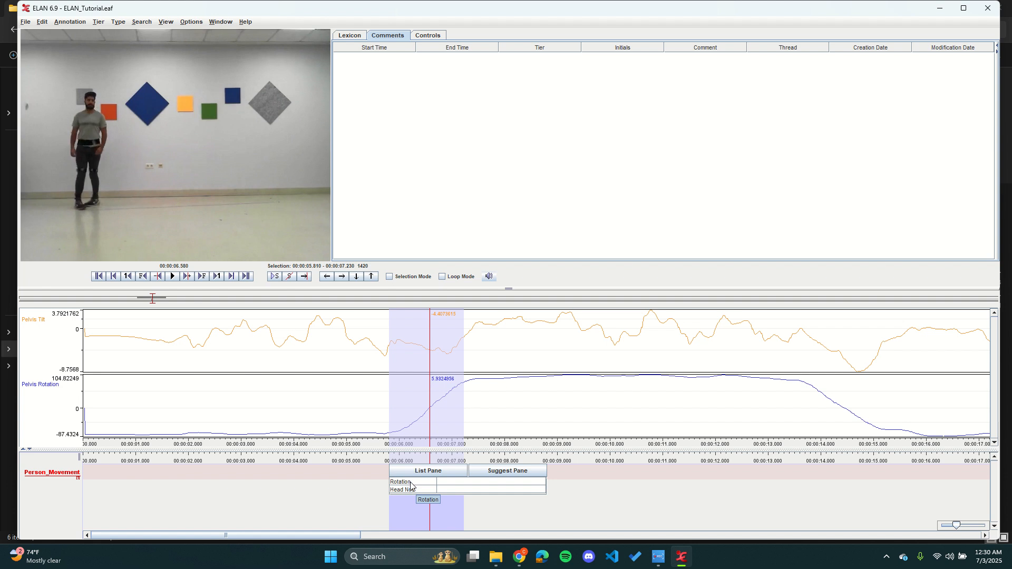
{"action": "left_click", "coordinate": [410, 483]}
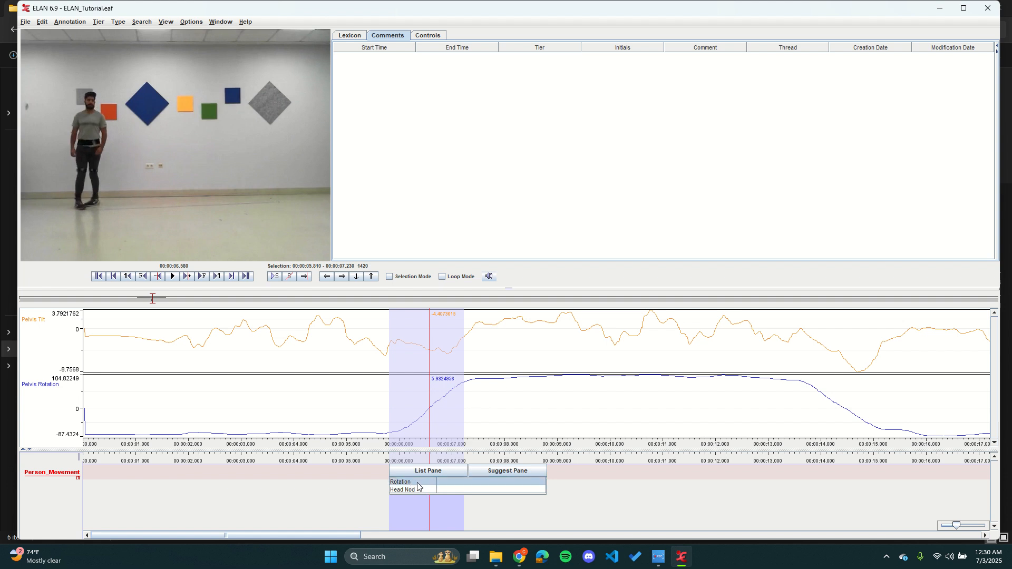
{"action": "double_click", "coordinate": [418, 483]}
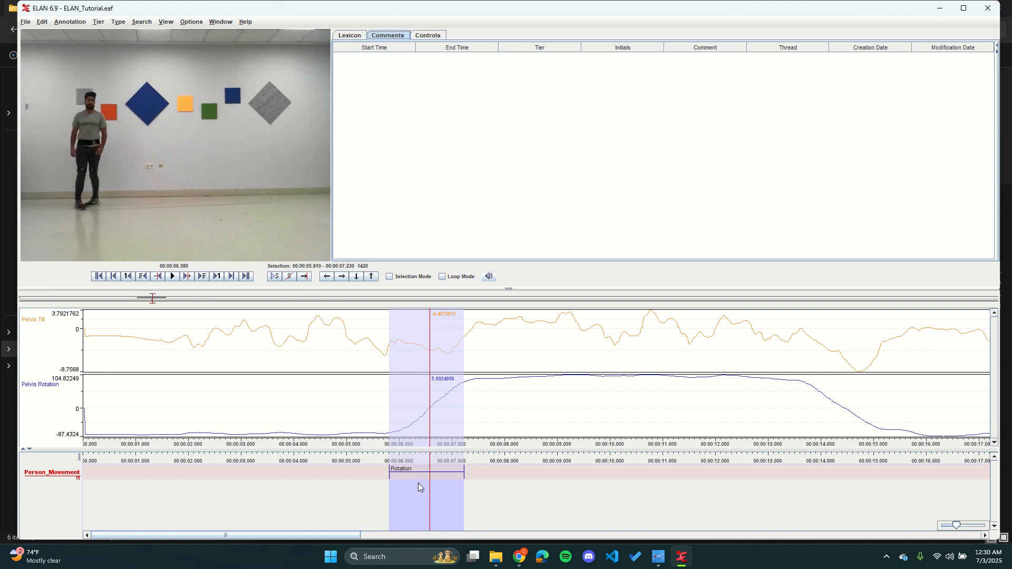
Step: Annotate the second turn, from about 13.8 to 15.9 s, as Rotation on the Person_Movement tier
{"action": "left_click", "coordinate": [380, 487]}
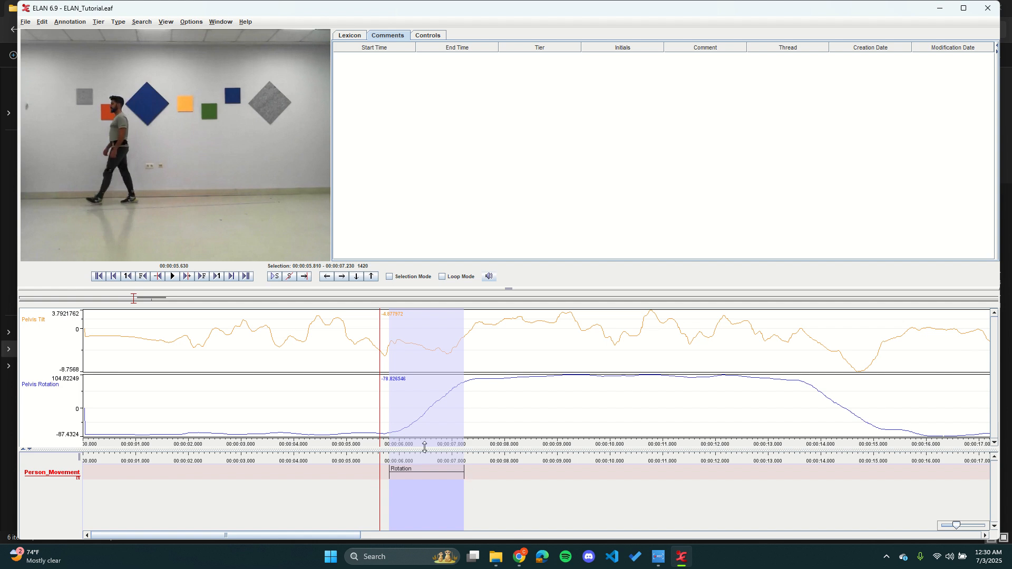
{"action": "left_click_drag", "start_coordinate": [812, 476], "coordinate": [923, 477]}
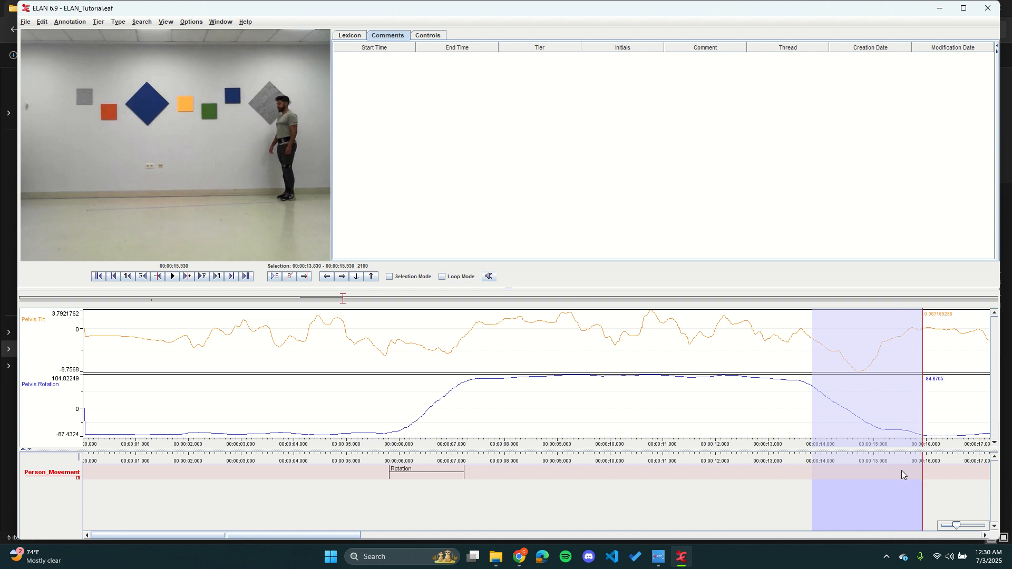
{"action": "double_click", "coordinate": [880, 474]}
{"action": "double_click", "coordinate": [838, 481]}
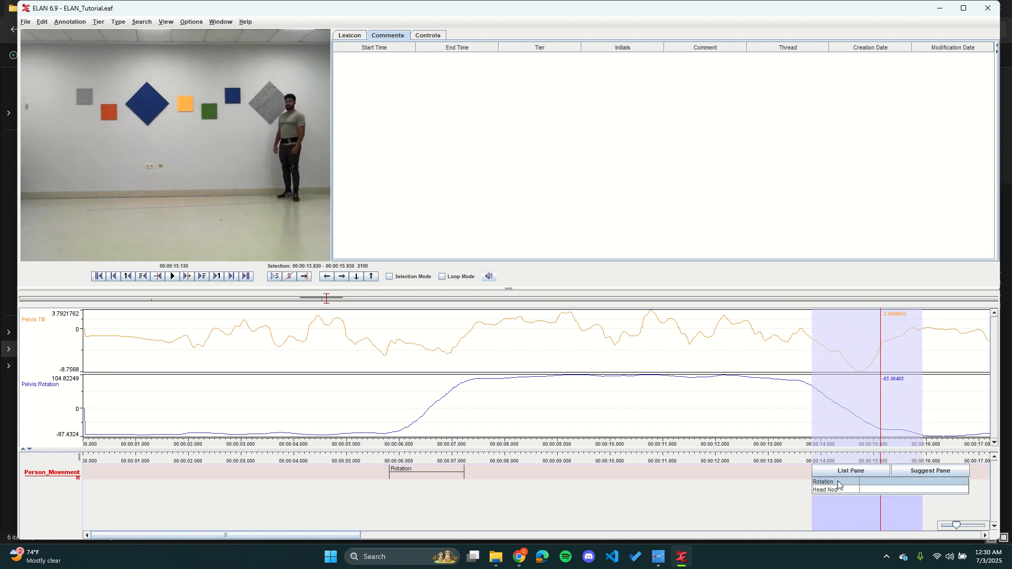
Step: Add a Head Nod annotation from about 10.3 to 11.2 s, between the two Rotation annotations
{"action": "left_click", "coordinate": [264, 478]}
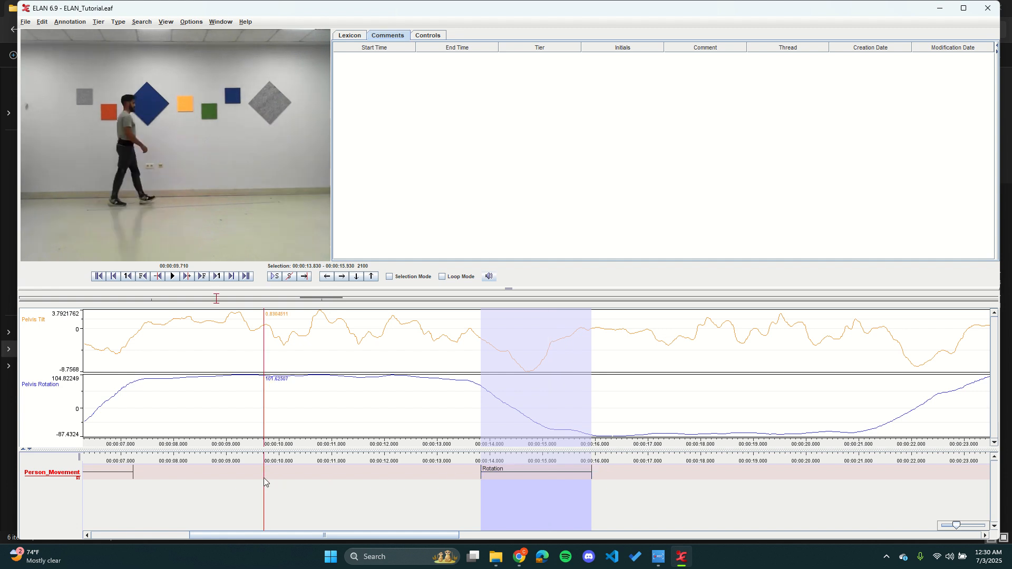
{"action": "left_click_drag", "start_coordinate": [295, 474], "coordinate": [340, 474]}
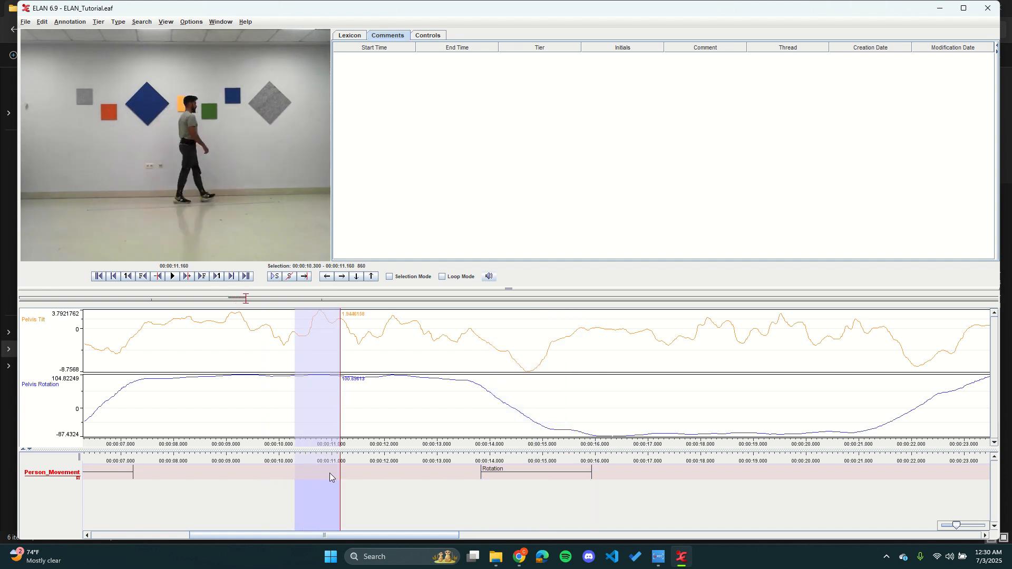
{"action": "double_click", "coordinate": [319, 472]}
{"action": "left_click", "coordinate": [321, 489]}
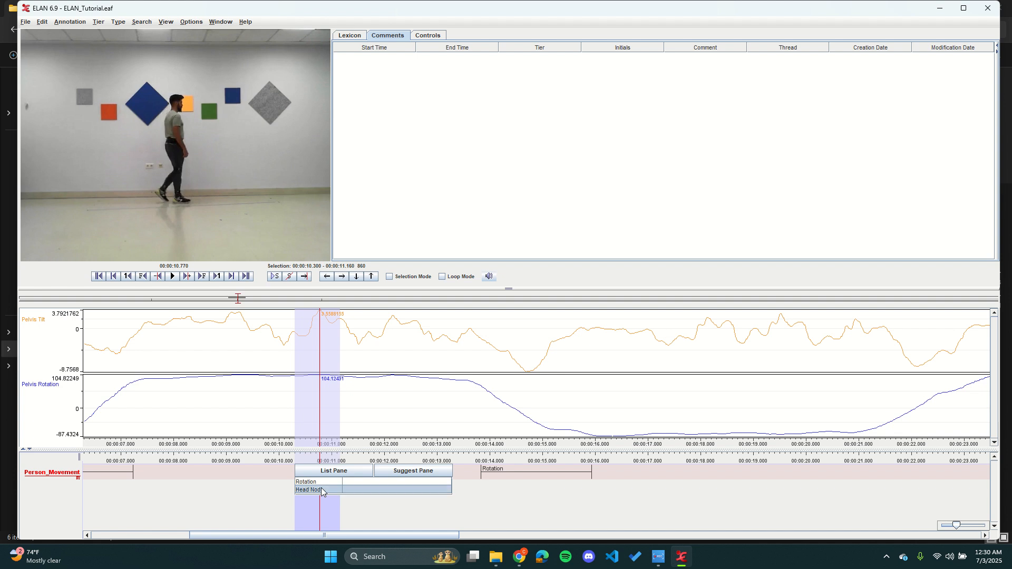
{"action": "double_click", "coordinate": [321, 490]}
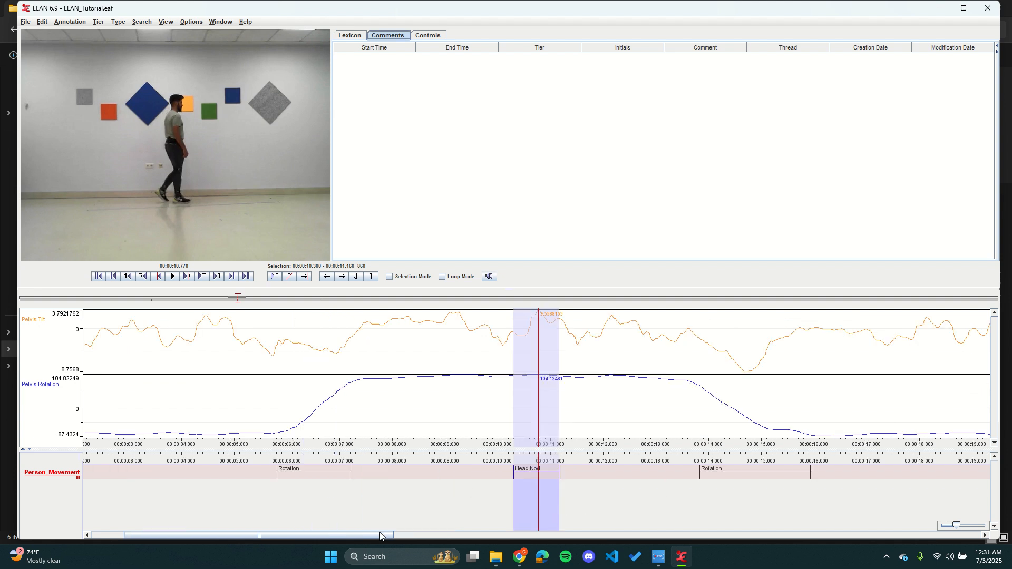
Step: Annotate the third turn, from about 21.1 to 23.4 s, as Rotation on the Person_Movement tier
{"action": "left_click_drag", "start_coordinate": [380, 535], "coordinate": [533, 535]}
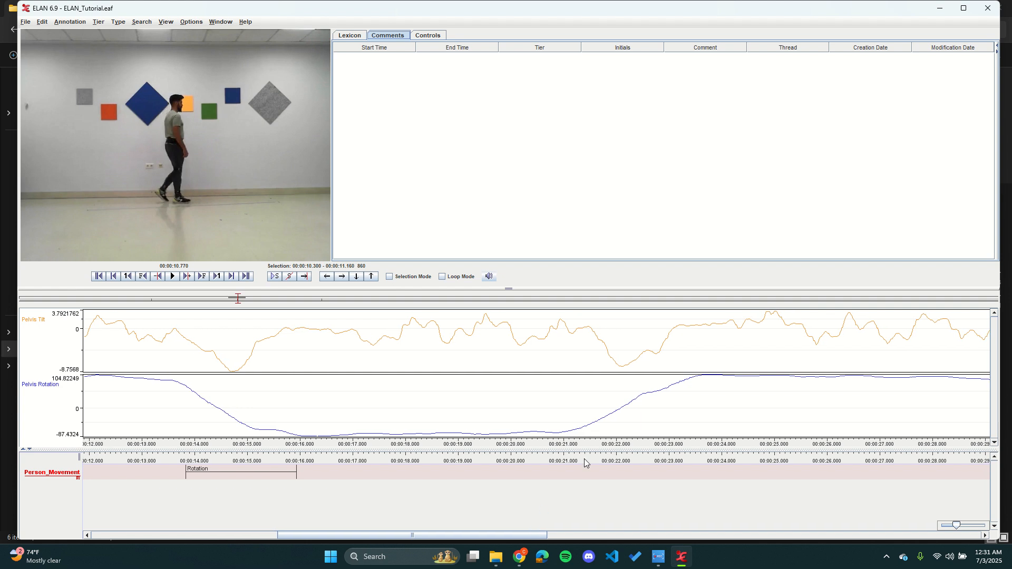
{"action": "left_click_drag", "start_coordinate": [567, 466], "coordinate": [690, 466]}
{"action": "double_click", "coordinate": [625, 471]}
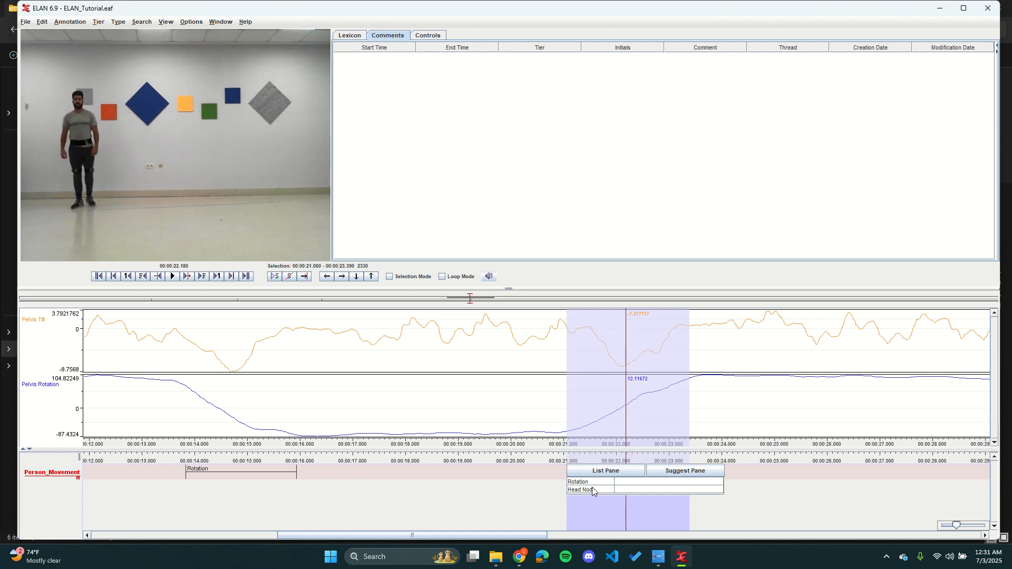
{"action": "double_click", "coordinate": [597, 481]}
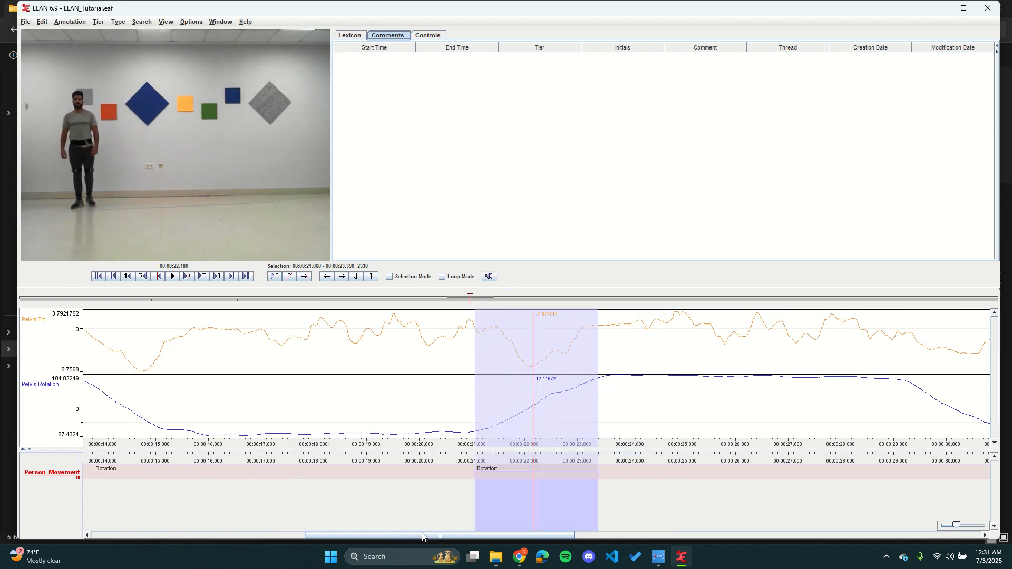
Step: Narrow the comments table to about half the pane's width to reveal the comment editing area beside it
{"action": "left_click_drag", "start_coordinate": [422, 536], "coordinate": [256, 536]}
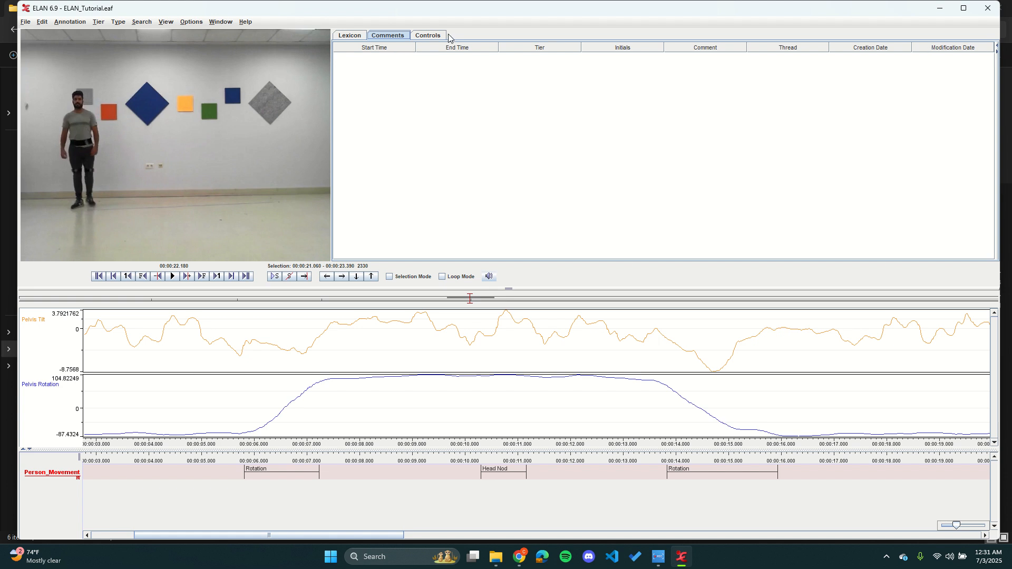
{"action": "left_click_drag", "start_coordinate": [996, 71], "coordinate": [547, 143]}
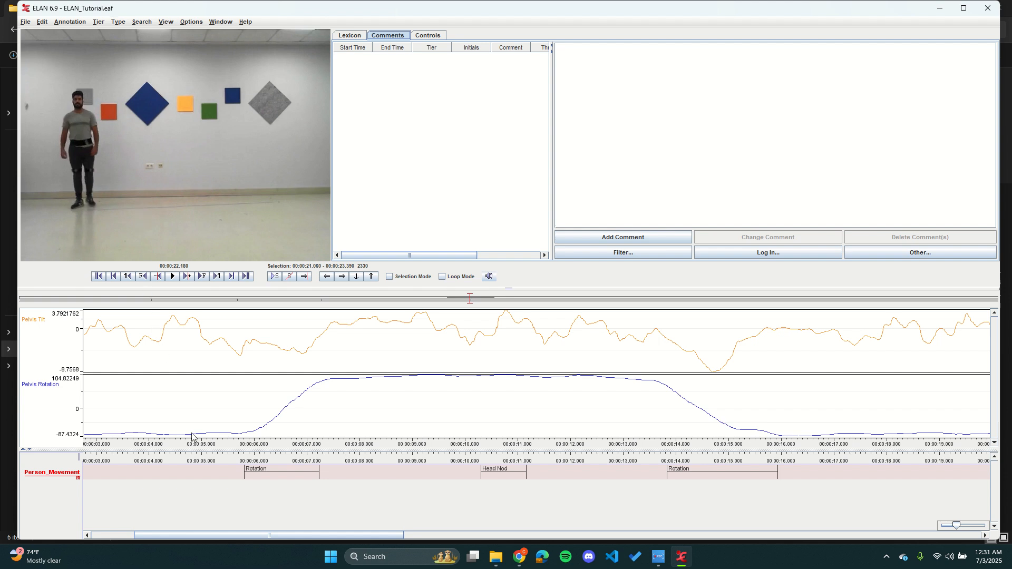
{"action": "left_click_drag", "start_coordinate": [209, 536], "coordinate": [166, 535]}
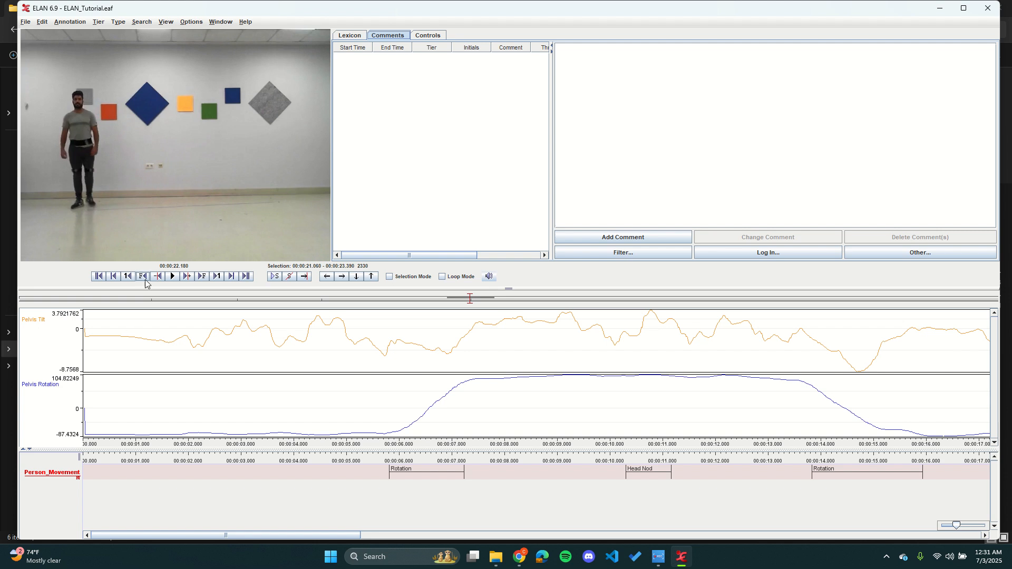
Step: Save the document and start a tab-delimited text export of the Person_Movement tier with begin time, end time and duration in ss.msec
{"action": "left_click", "coordinate": [28, 26]}
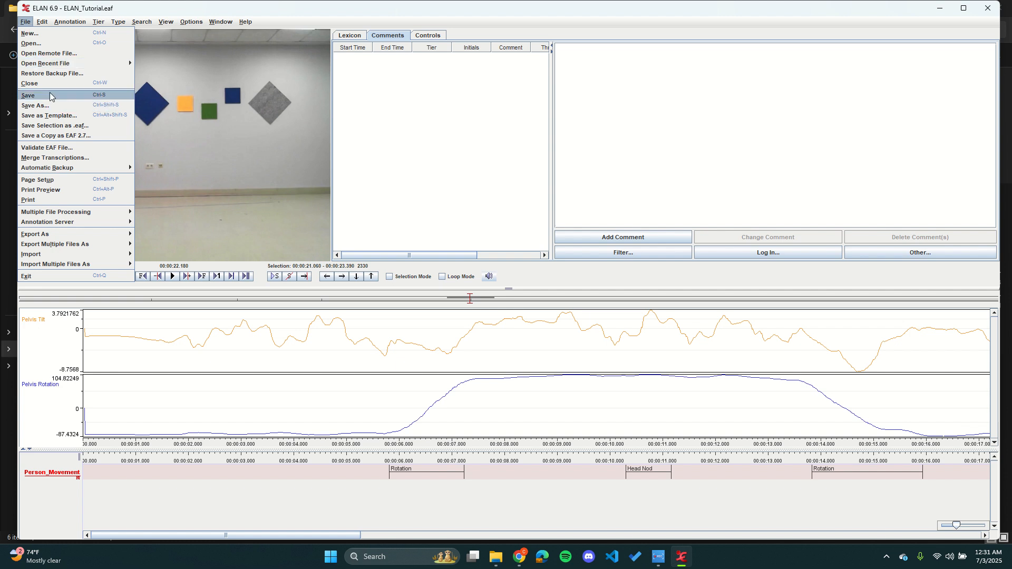
{"action": "left_click", "coordinate": [50, 96]}
{"action": "left_click", "coordinate": [30, 25]}
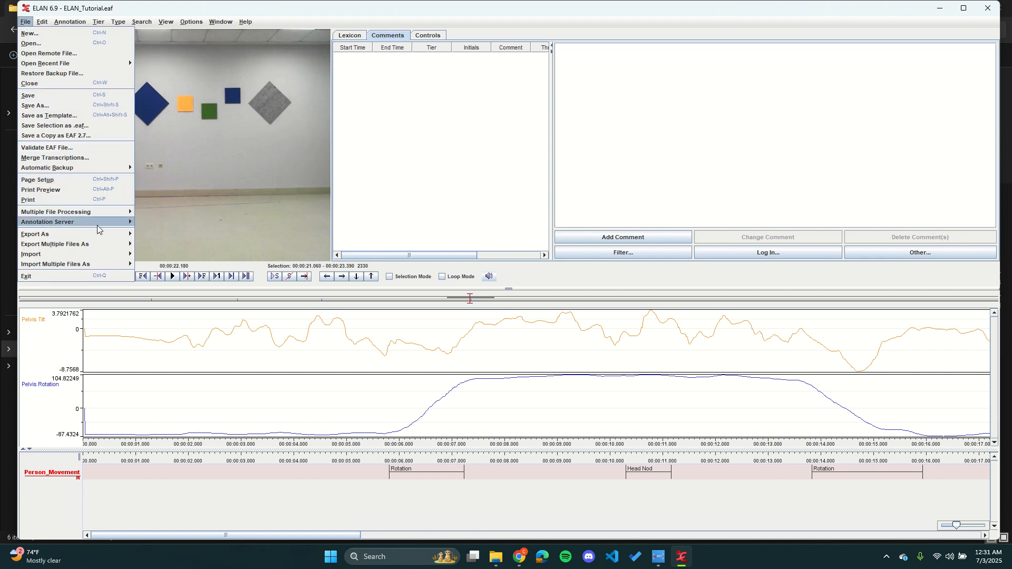
{"action": "mouse_move", "coordinate": [98, 237]}
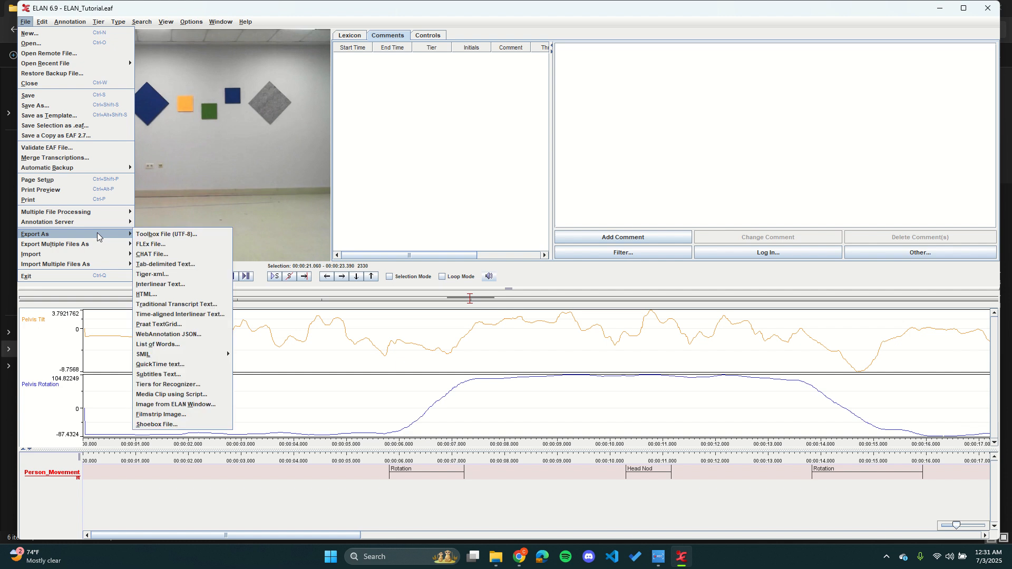
{"action": "left_click", "coordinate": [189, 269]}
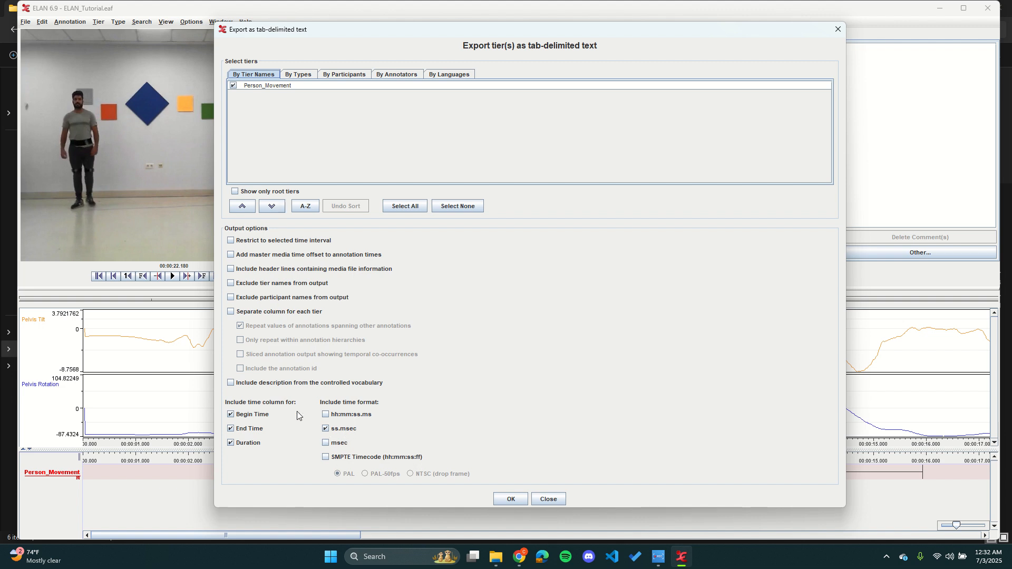
{"action": "left_click", "coordinate": [510, 500]}
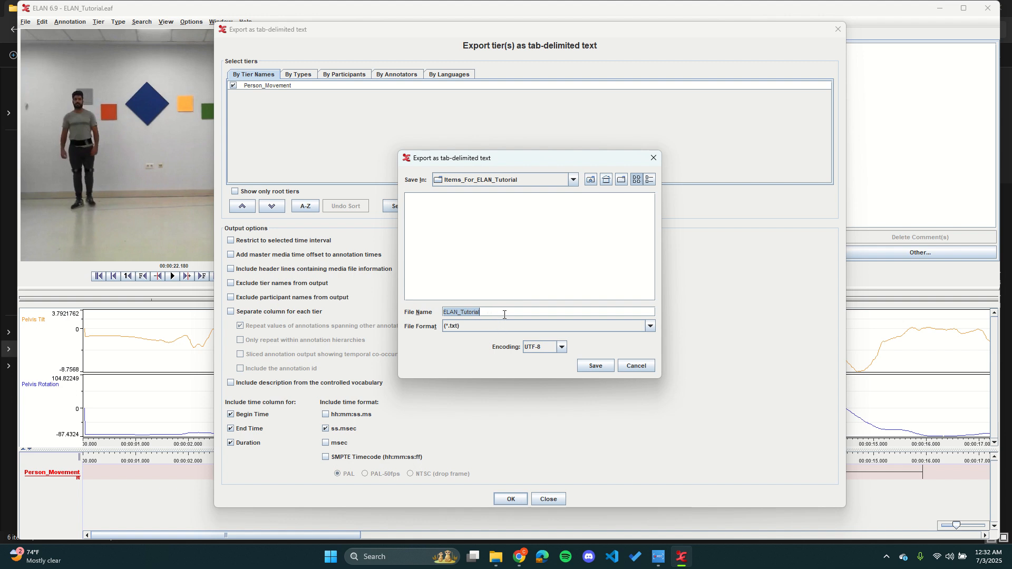
Step: Save the export as ELAN_Sample_CSV in .csv format in the Items_For_ELAN_Tutorial folder
{"action": "key", "text": "BackSpace"}
{"action": "type", "text": "ELAN"}
{"action": "left_click", "coordinate": [477, 327]}
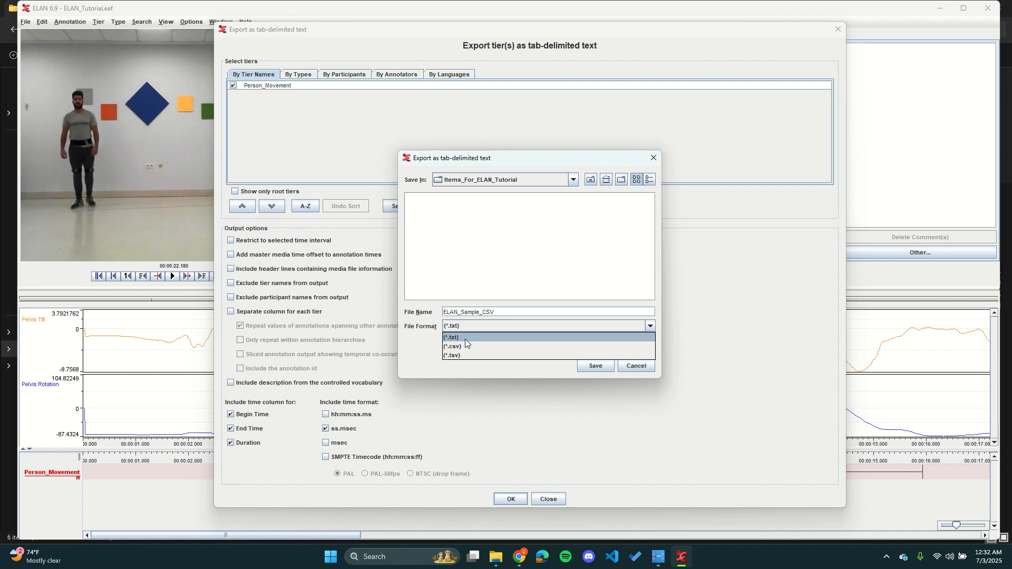
{"action": "left_click", "coordinate": [469, 347]}
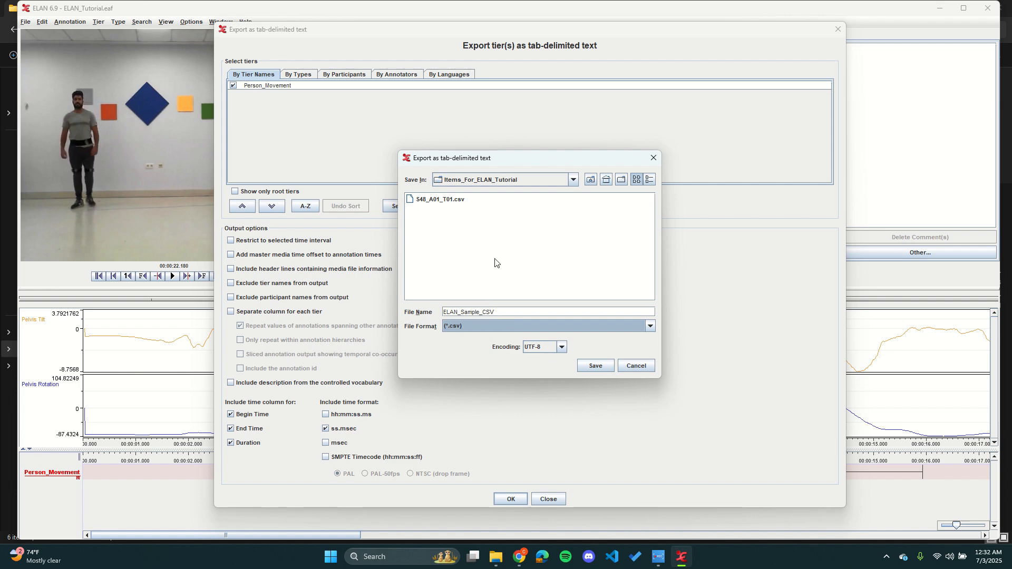
{"action": "left_click", "coordinate": [598, 364]}
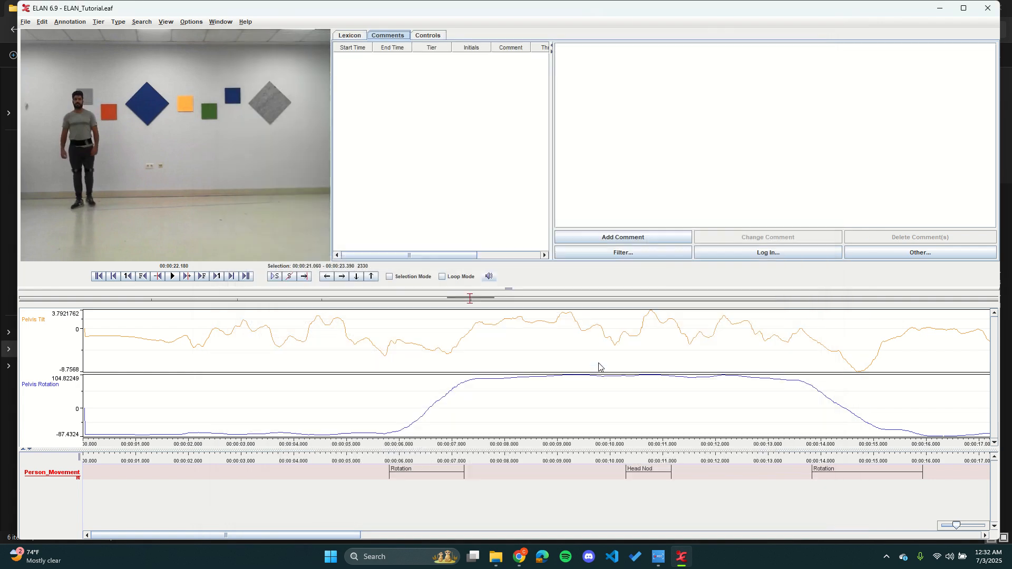
{"action": "mouse_move", "coordinate": [496, 554]}
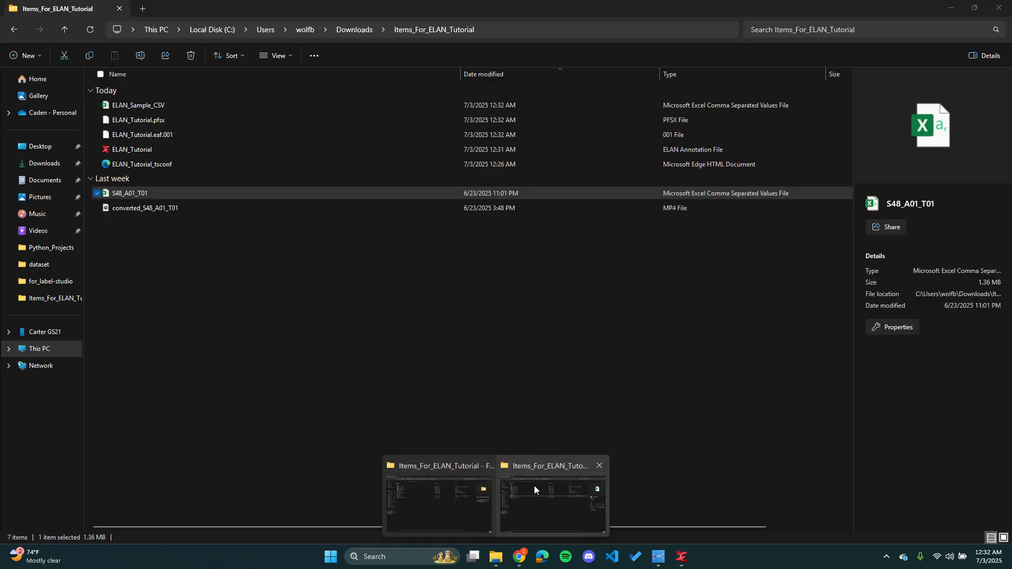
Step: Open the exported ELAN_Sample_CSV file from the Items_For_ELAN_Tutorial folder in Excel
{"action": "left_click", "coordinate": [533, 485]}
{"action": "left_click", "coordinate": [177, 223]}
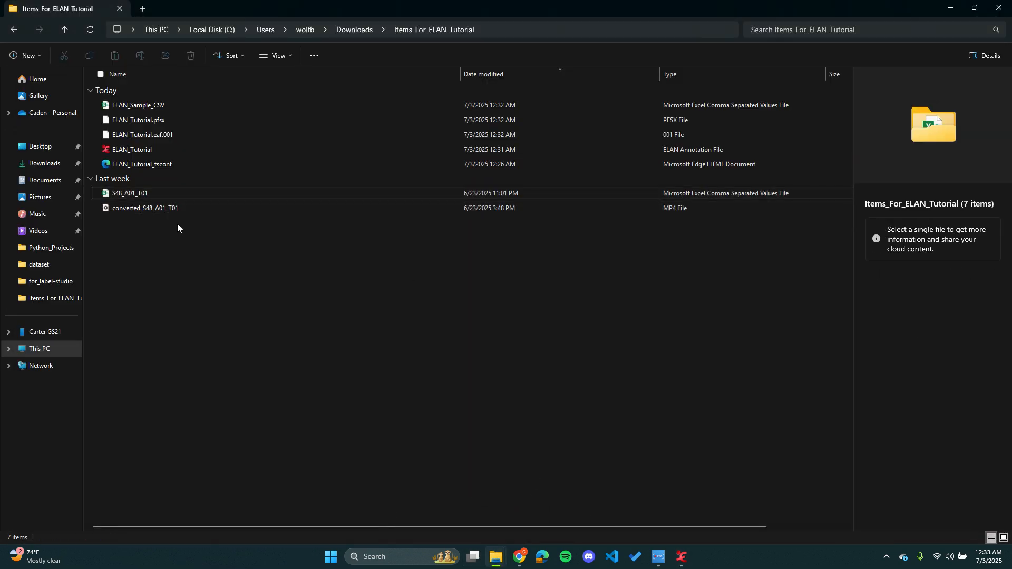
{"action": "double_click", "coordinate": [182, 103]}
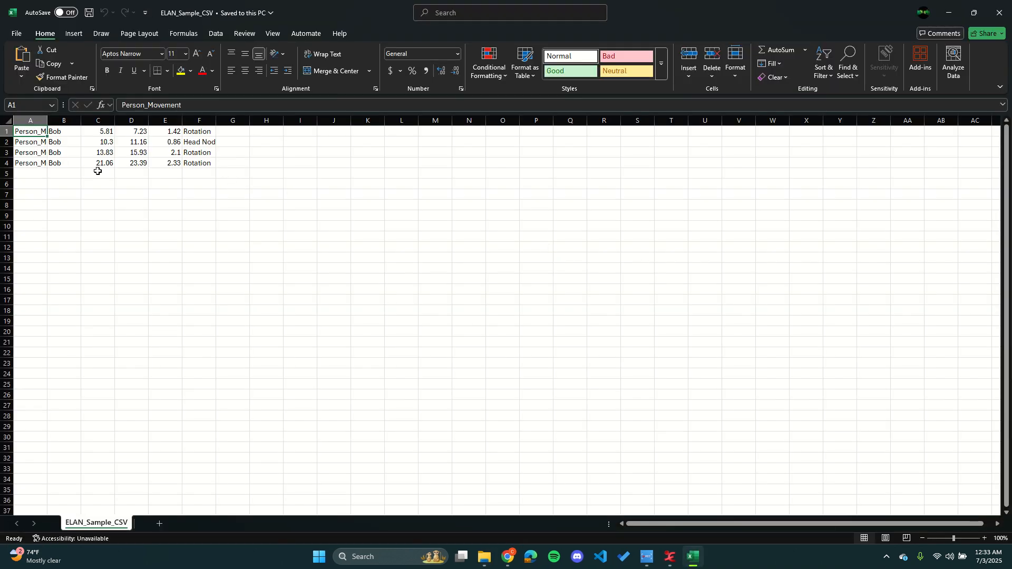
Step: Widen column A to fit the full tier names and make column B slightly wider
{"action": "left_click", "coordinate": [65, 173]}
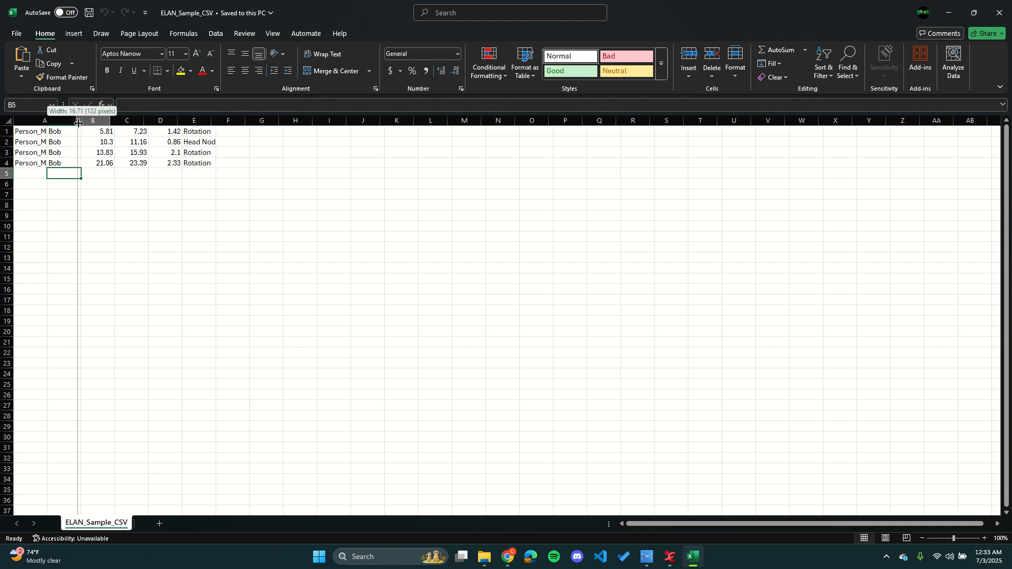
{"action": "double_click", "coordinate": [47, 126]}
{"action": "double_click", "coordinate": [133, 121]}
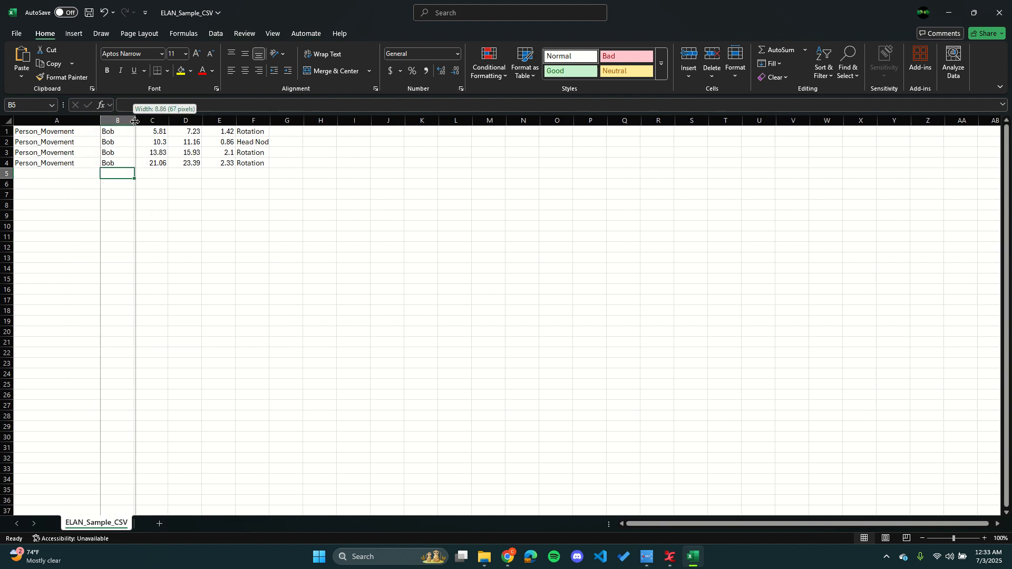
{"action": "left_click", "coordinate": [60, 174]}
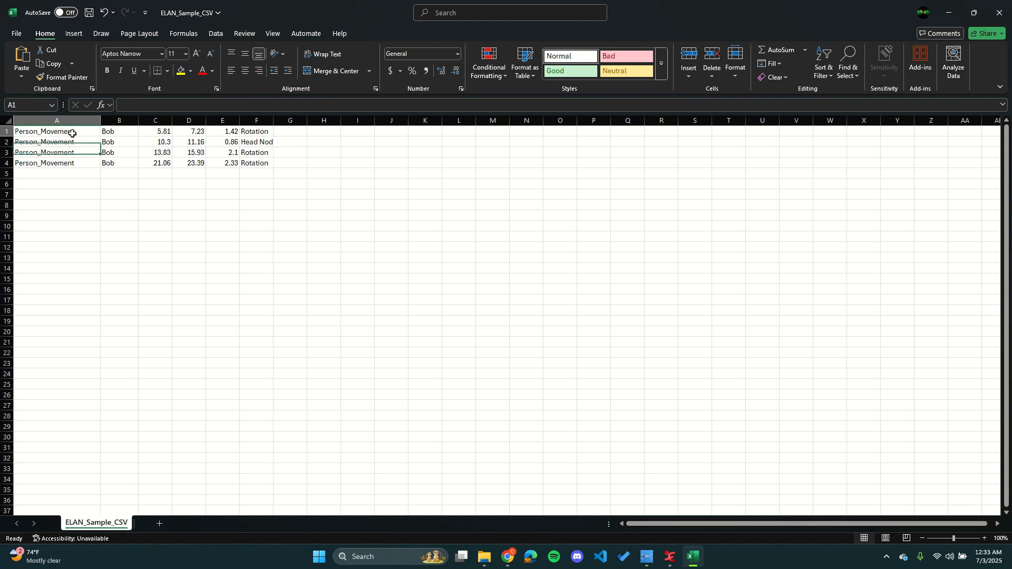
Step: Examine the tier, participant, begin time, end time, duration and annotation columns in rows 1 to 4, and widen column F slightly
{"action": "left_click_drag", "start_coordinate": [72, 134], "coordinate": [119, 162]}
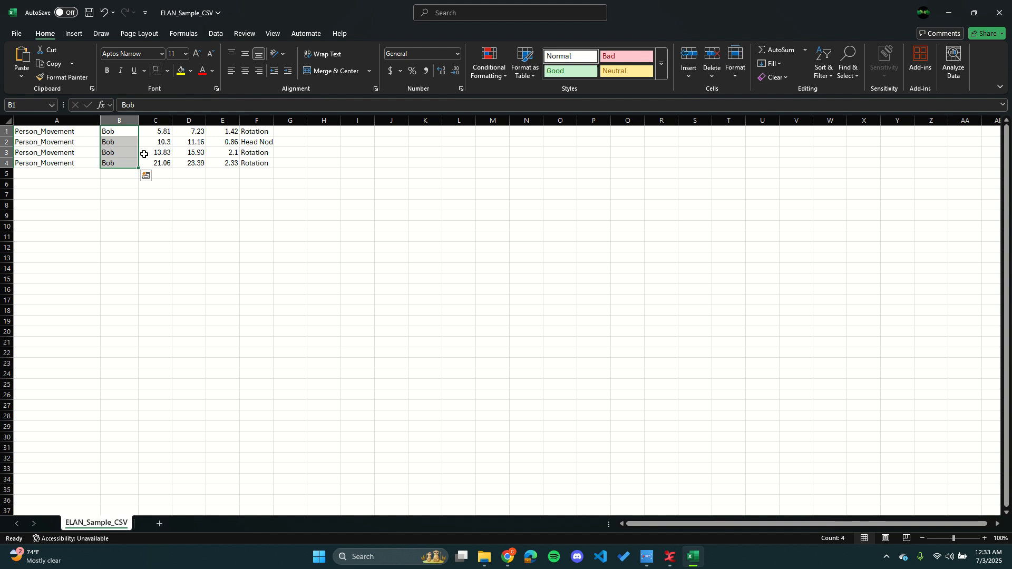
{"action": "left_click_drag", "start_coordinate": [164, 130], "coordinate": [162, 163]}
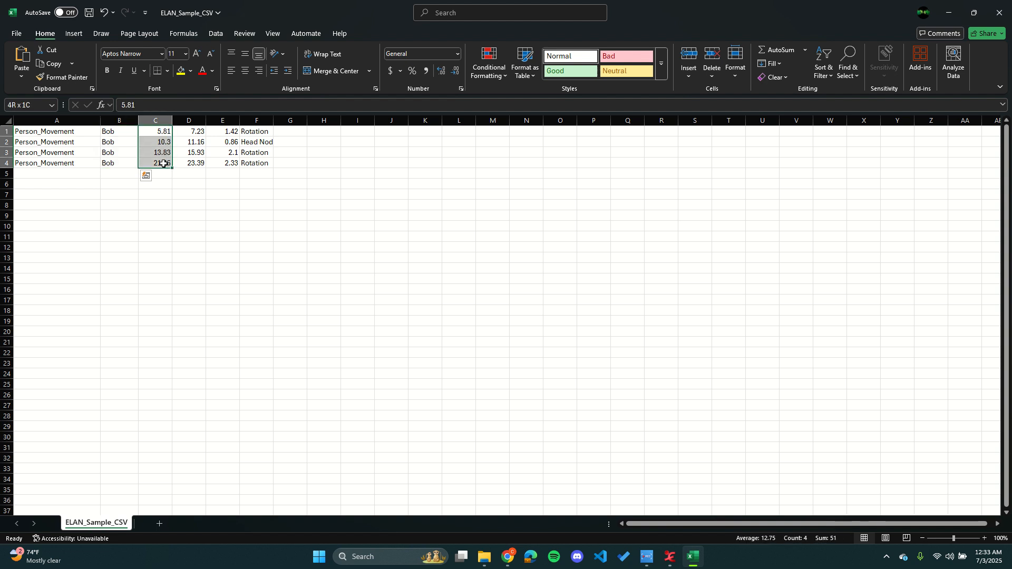
{"action": "left_click_drag", "start_coordinate": [185, 131], "coordinate": [194, 163]}
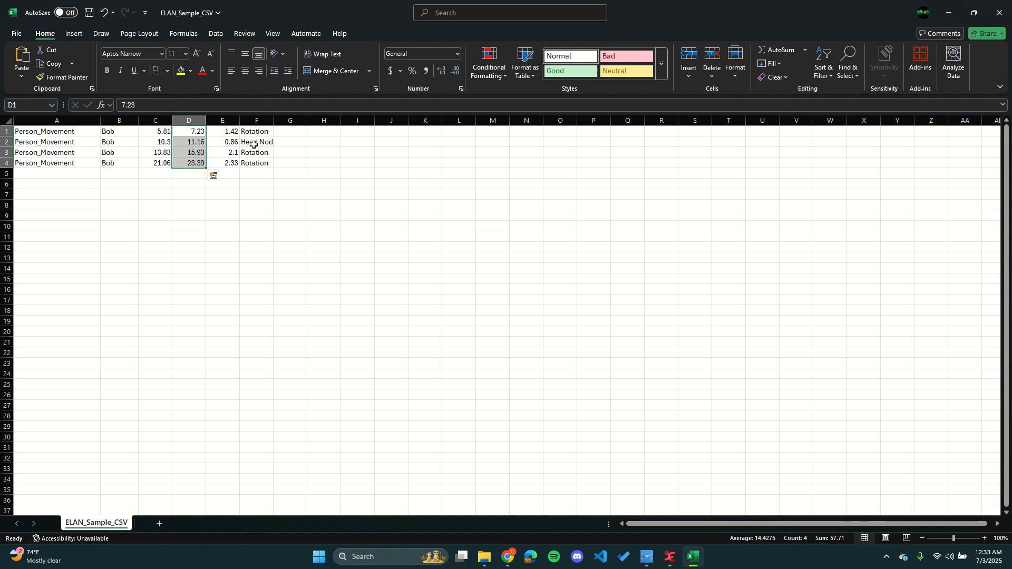
{"action": "left_click_drag", "start_coordinate": [234, 131], "coordinate": [226, 164]}
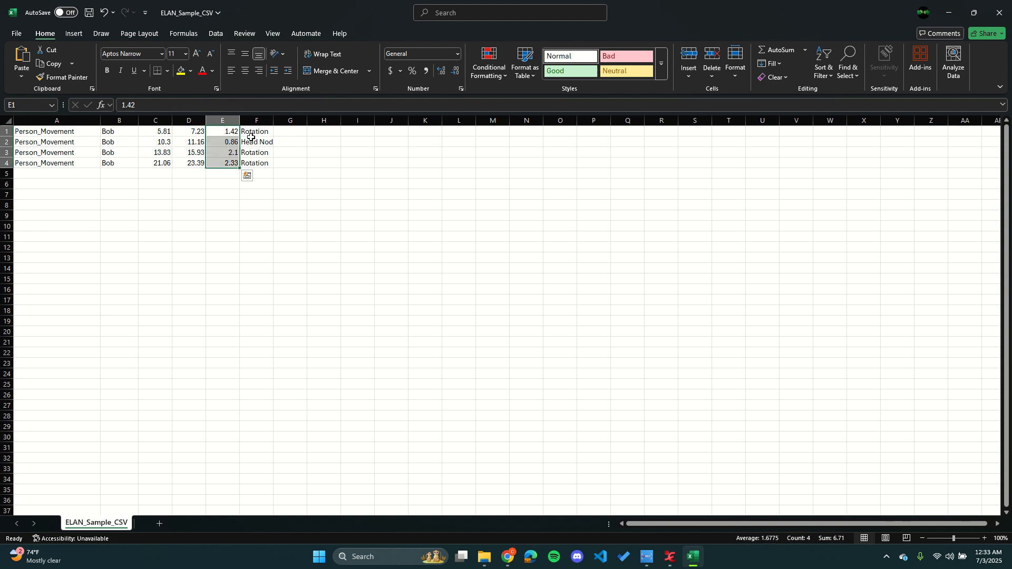
{"action": "left_click_drag", "start_coordinate": [253, 132], "coordinate": [255, 163]}
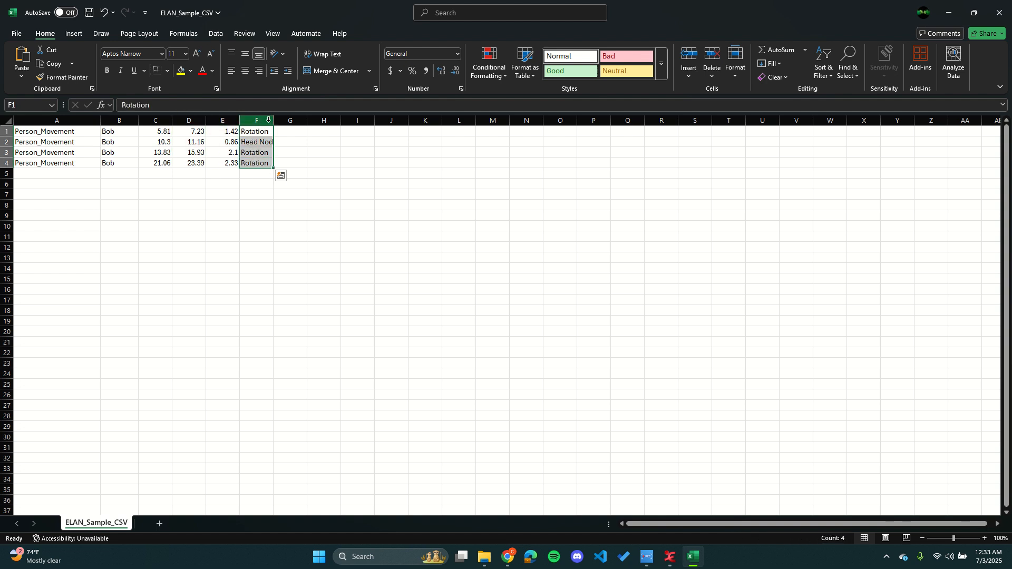
{"action": "left_click_drag", "start_coordinate": [274, 121], "coordinate": [284, 121]}
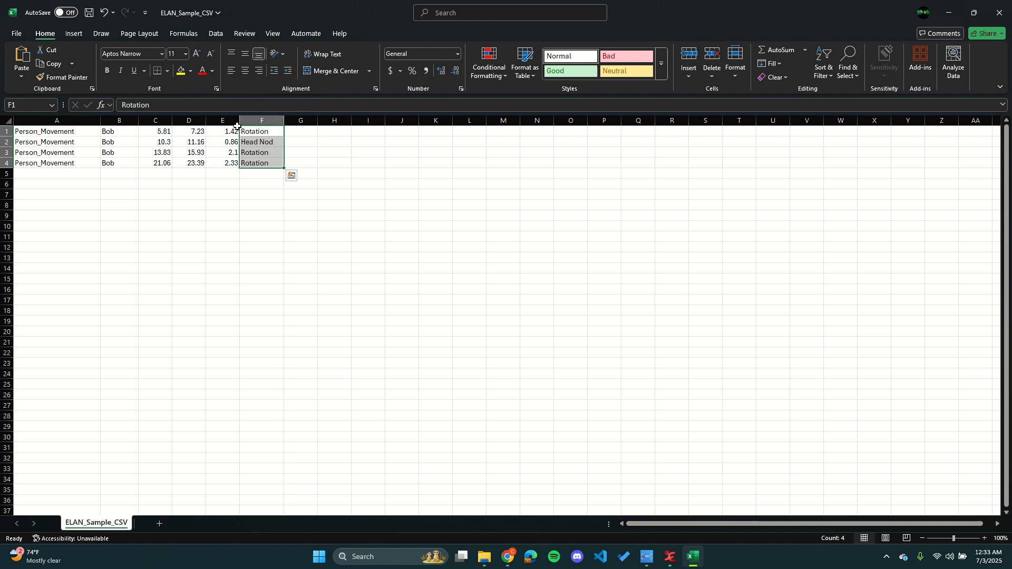
{"action": "left_click", "coordinate": [235, 182]}
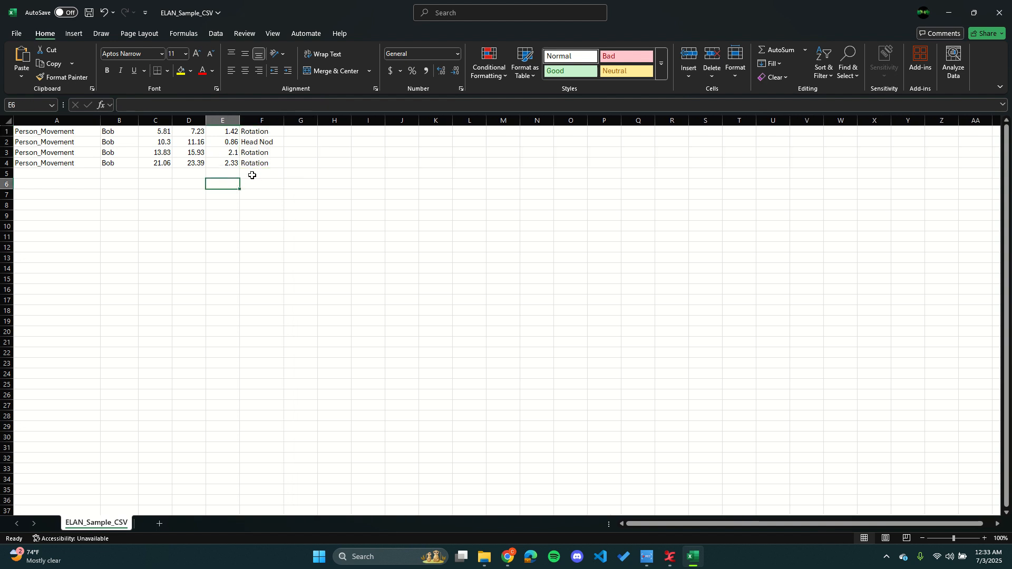
Step: Close the ELAN_Sample_CSV spreadsheet without saving the changes and switch back to ELAN
{"action": "left_click", "coordinate": [999, 16]}
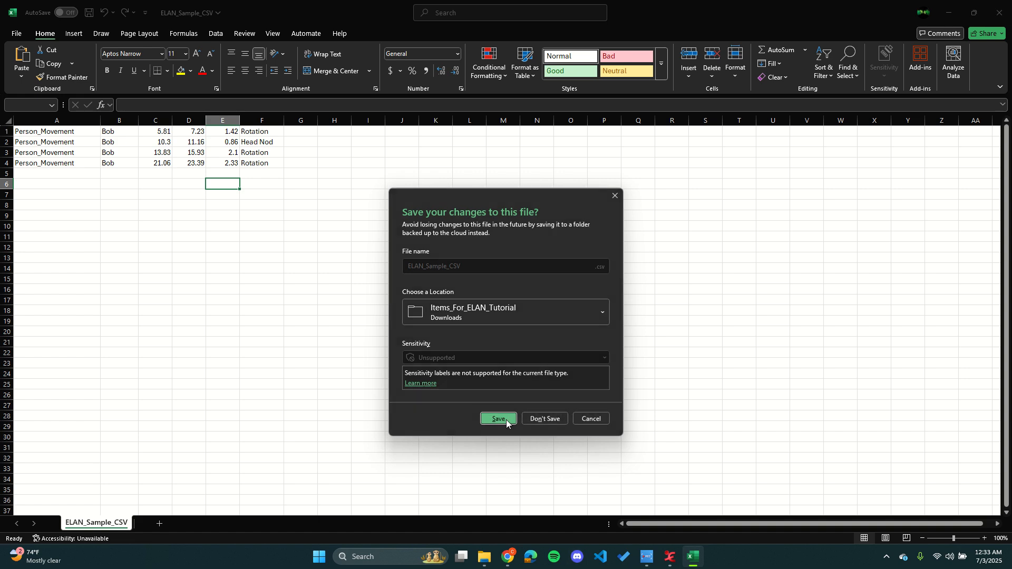
{"action": "left_click", "coordinate": [499, 419]}
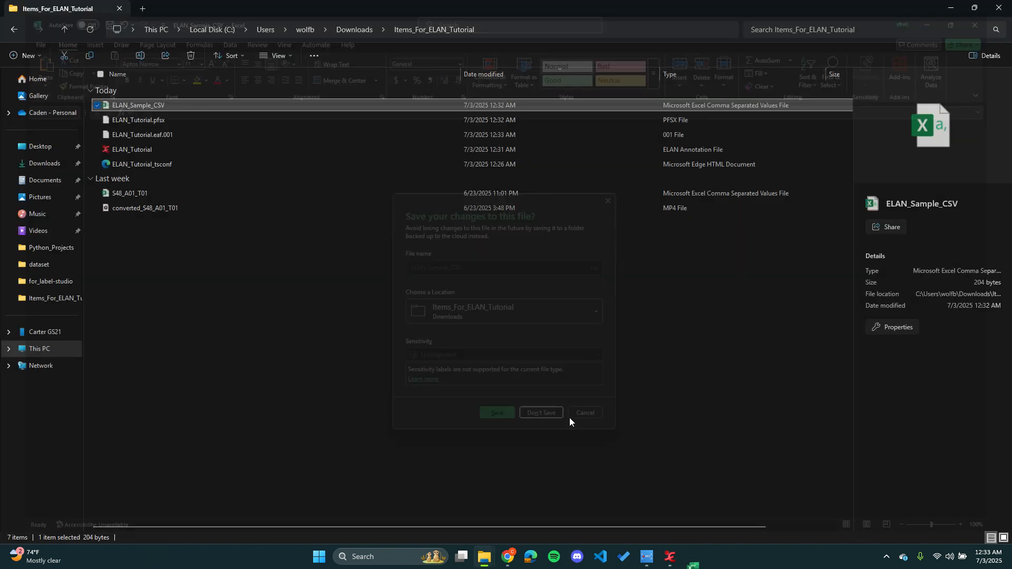
{"action": "left_click", "coordinate": [682, 558]}
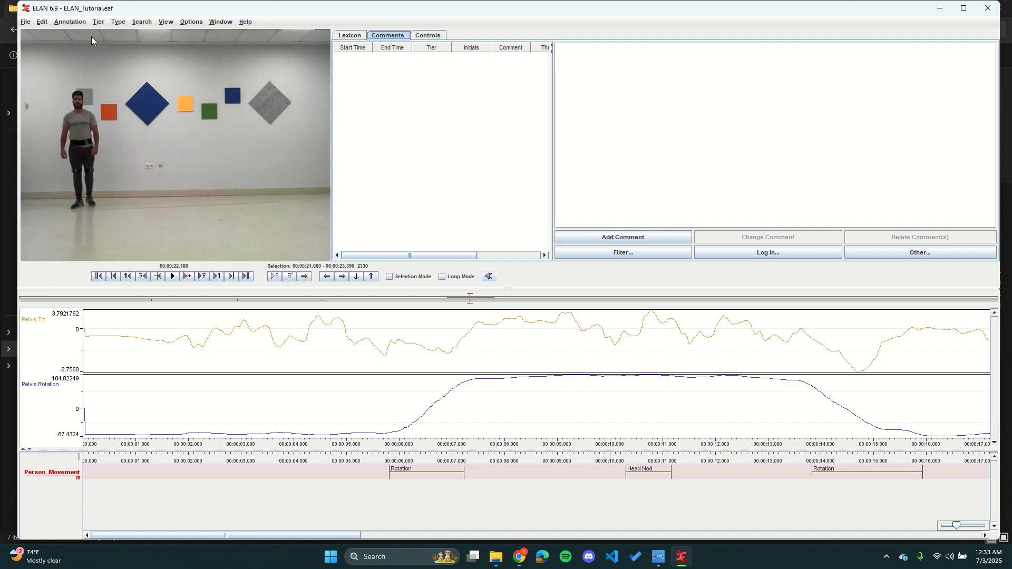
{"action": "left_click", "coordinate": [660, 559]}
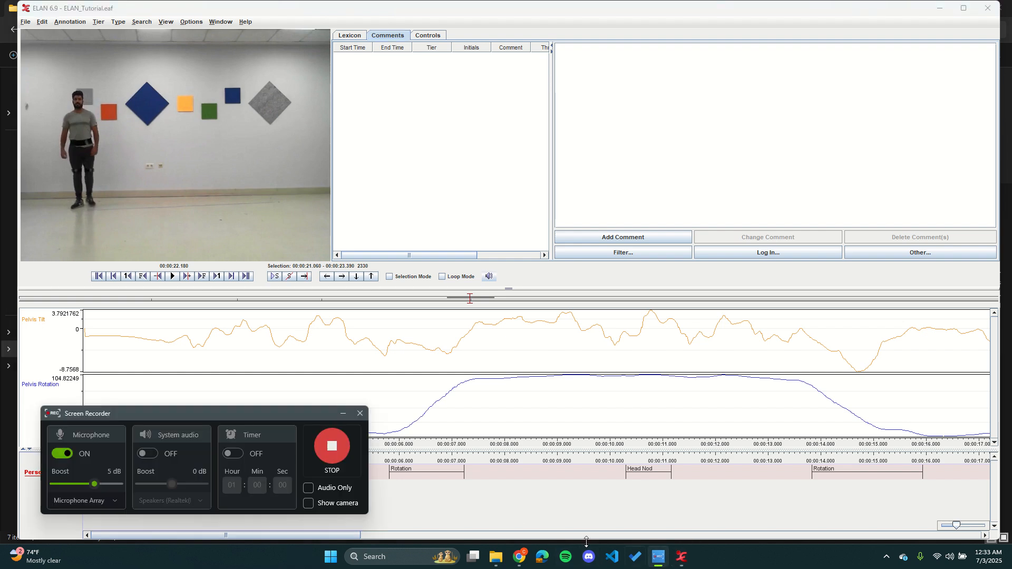